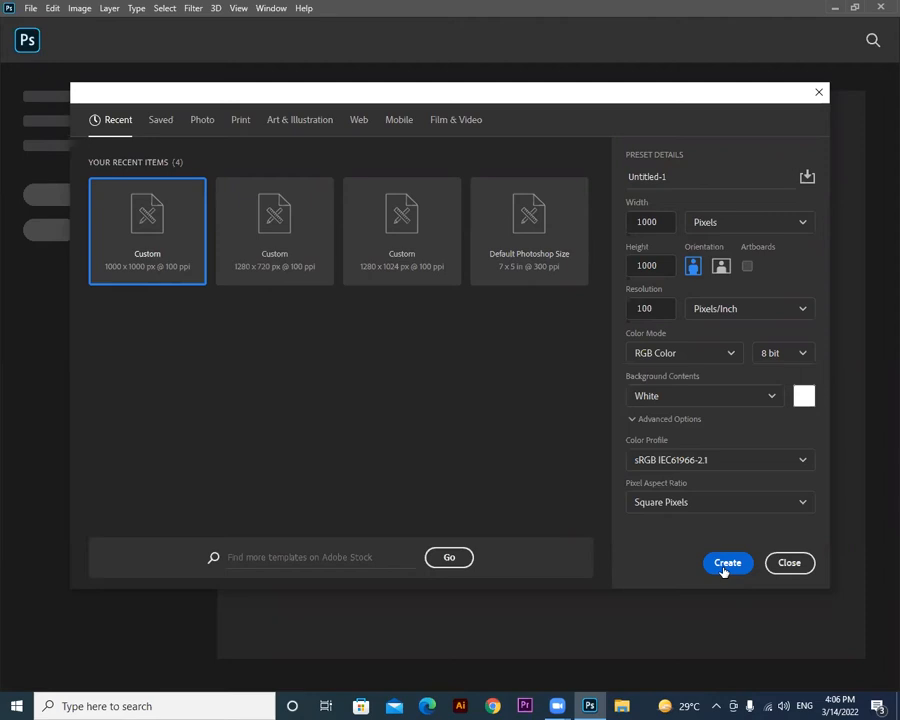
Dismiss the new document window and enable the legacy "New Document" interface in the General preferences.
{"action": "left_click", "coordinate": [818, 93]}
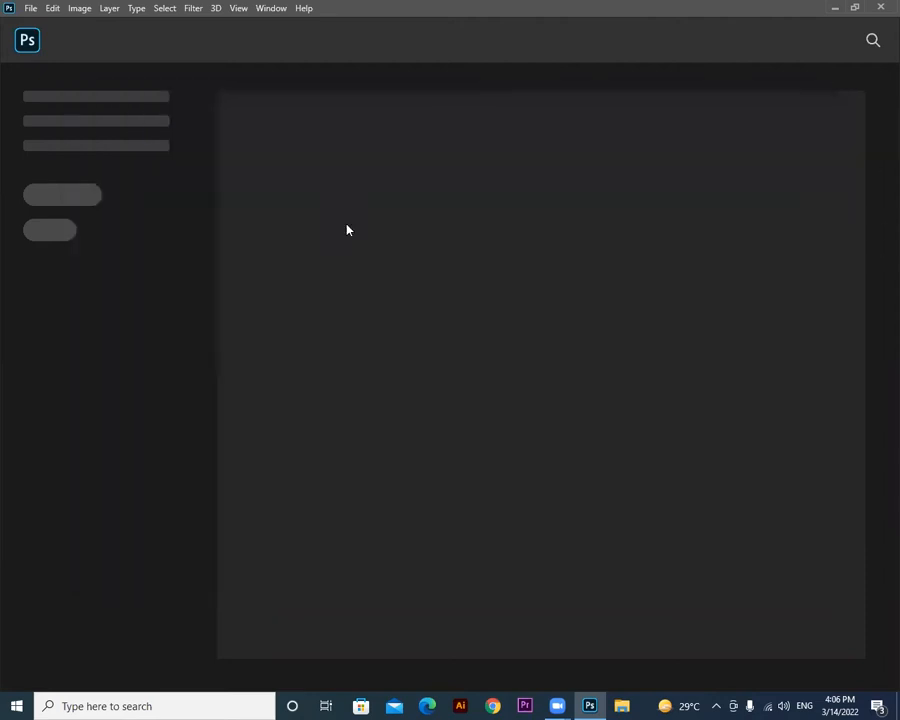
{"action": "left_click", "coordinate": [52, 8]}
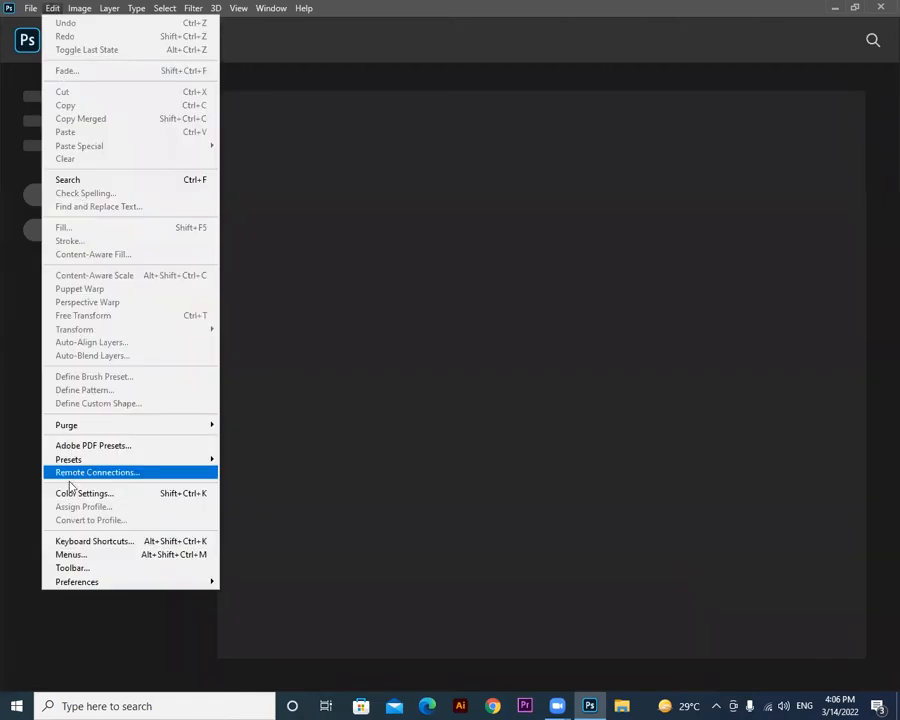
{"action": "mouse_move", "coordinate": [64, 585]}
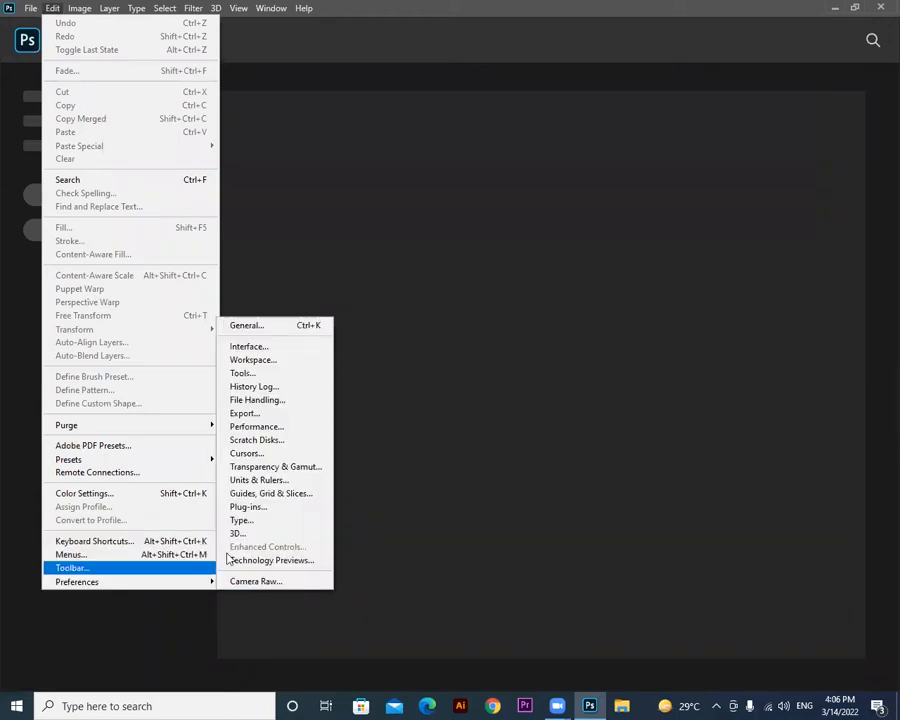
{"action": "left_click", "coordinate": [256, 330]}
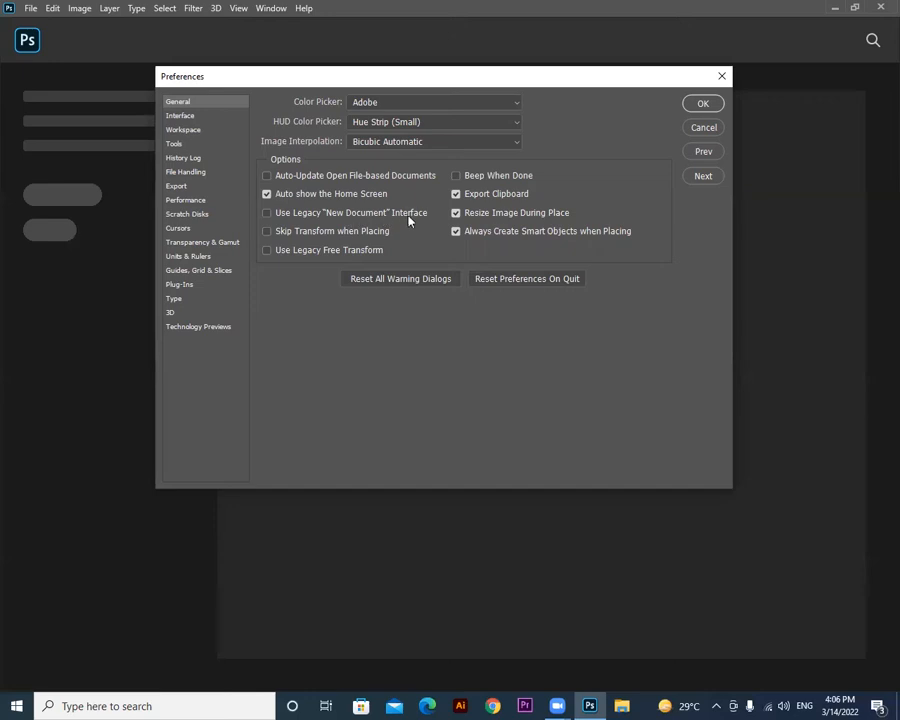
{"action": "left_click", "coordinate": [267, 214]}
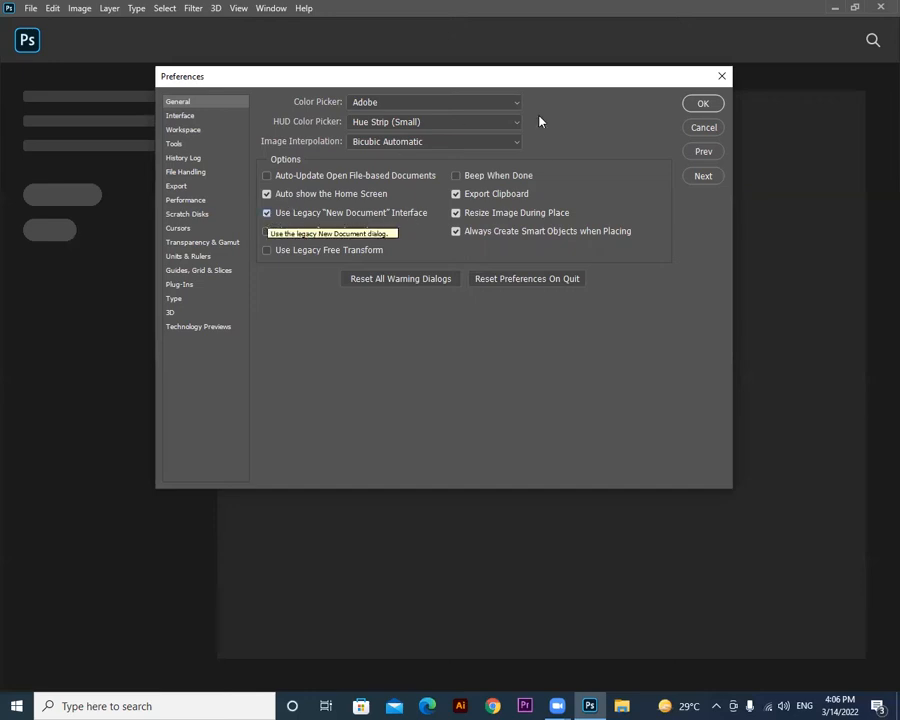
{"action": "left_click", "coordinate": [704, 104]}
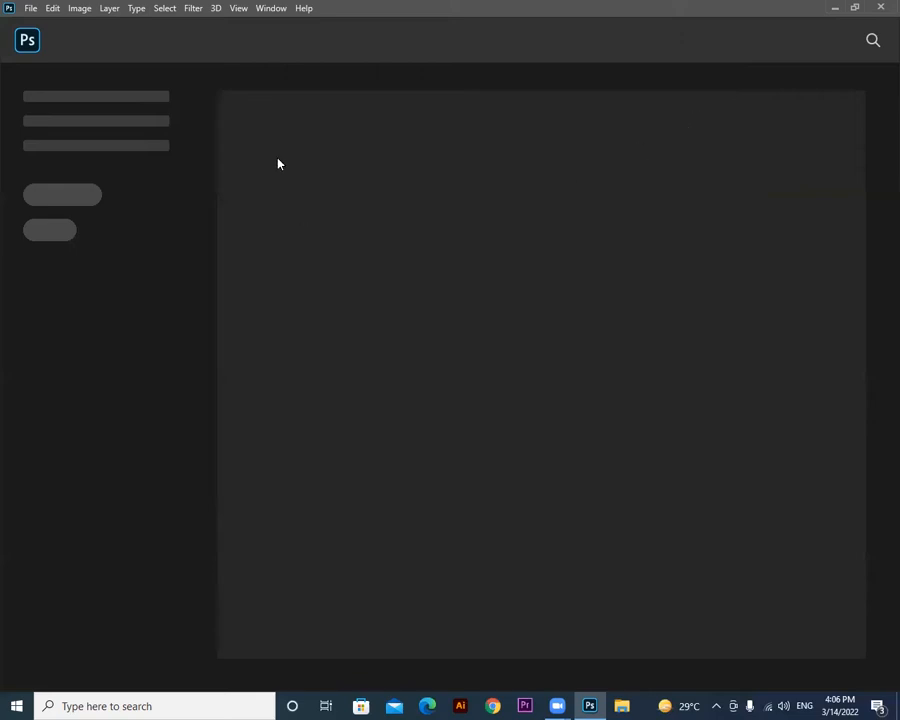
Close Photoshop, refresh the desktop and launch Photoshop again.
{"action": "left_click", "coordinate": [833, 10]}
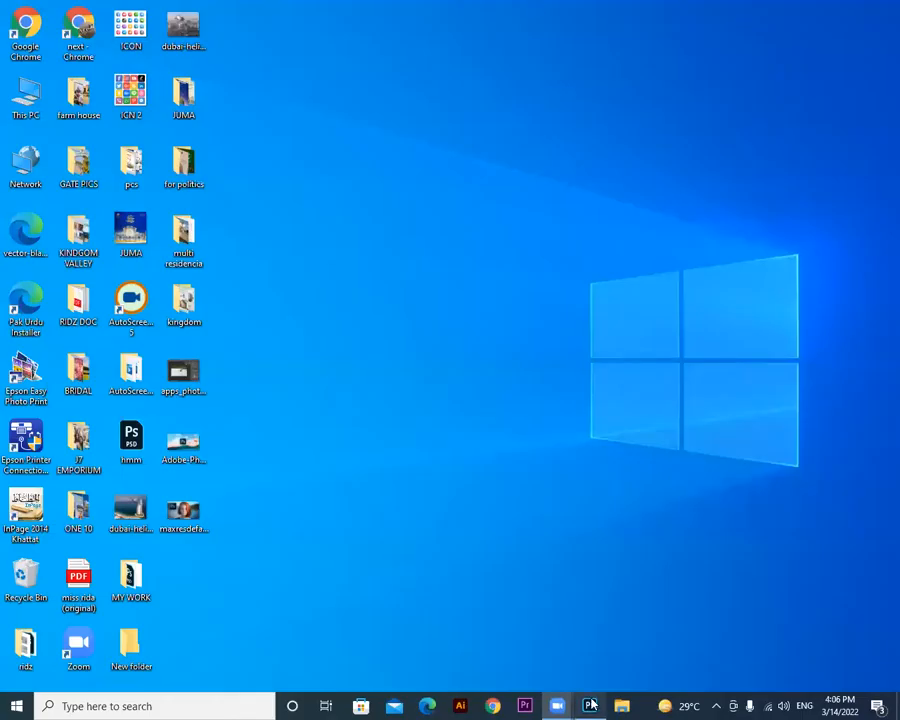
{"action": "left_click", "coordinate": [590, 706]}
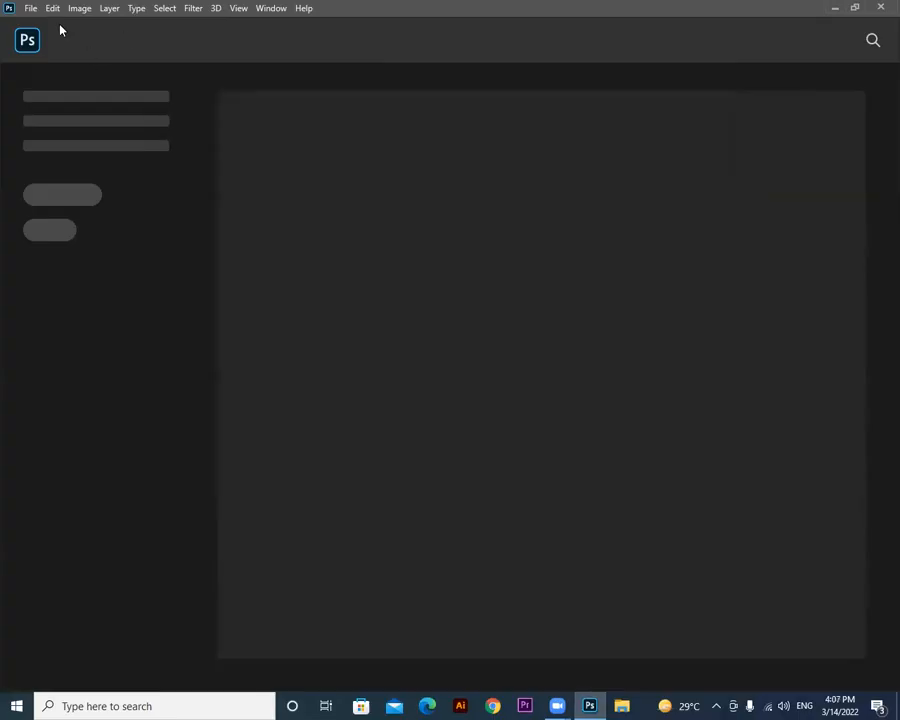
{"action": "left_click", "coordinate": [880, 8]}
{"action": "right_click", "coordinate": [632, 27]}
{"action": "left_click", "coordinate": [646, 70]}
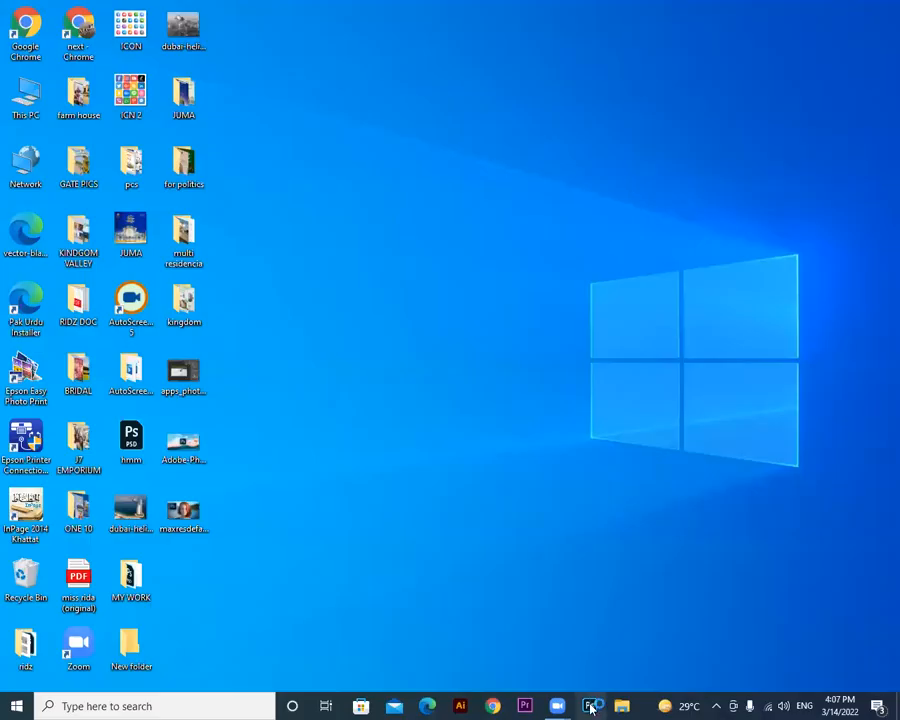
{"action": "left_click", "coordinate": [590, 705]}
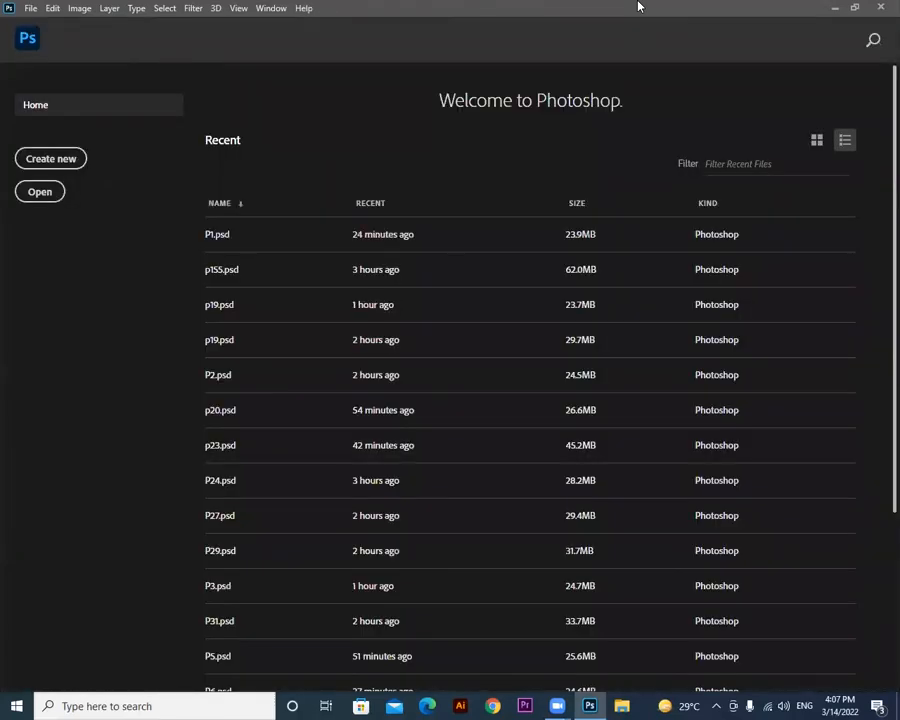
{"action": "left_click", "coordinate": [54, 167]}
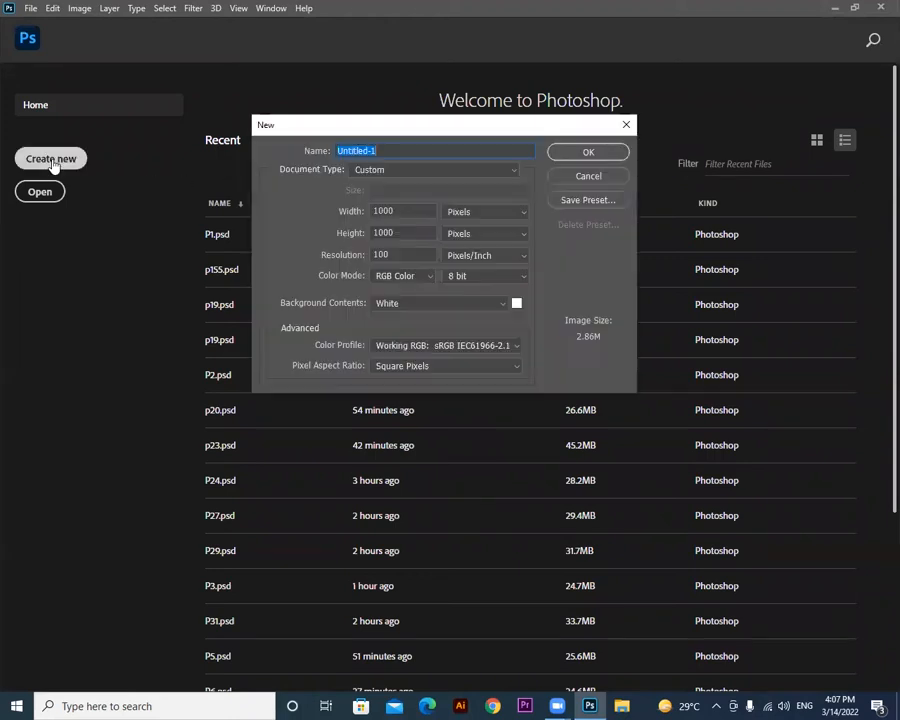
{"action": "left_click", "coordinate": [588, 153]}
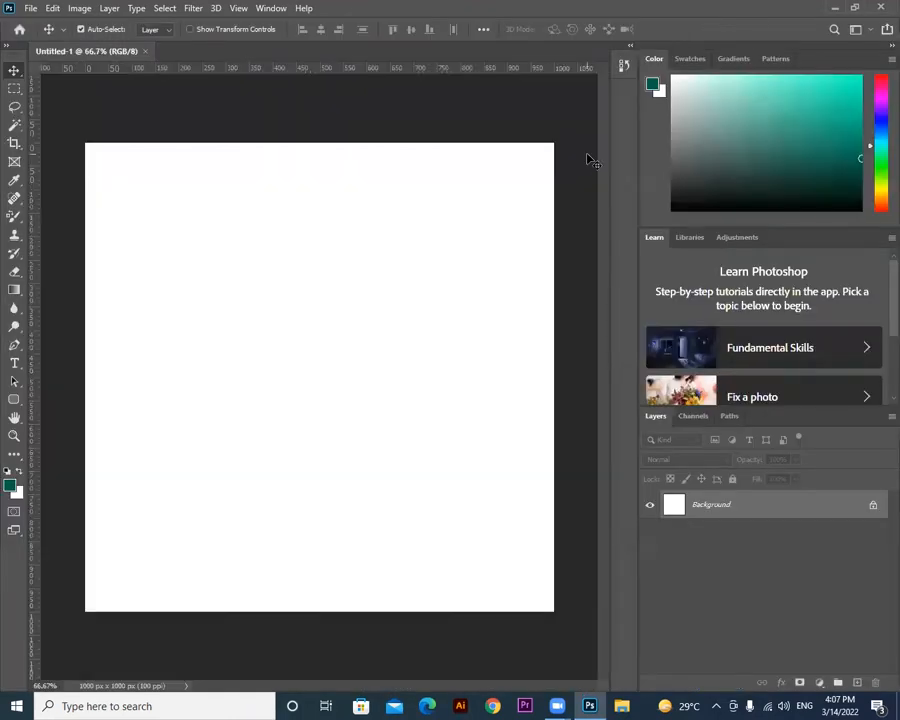
{"action": "left_click", "coordinate": [146, 53]}
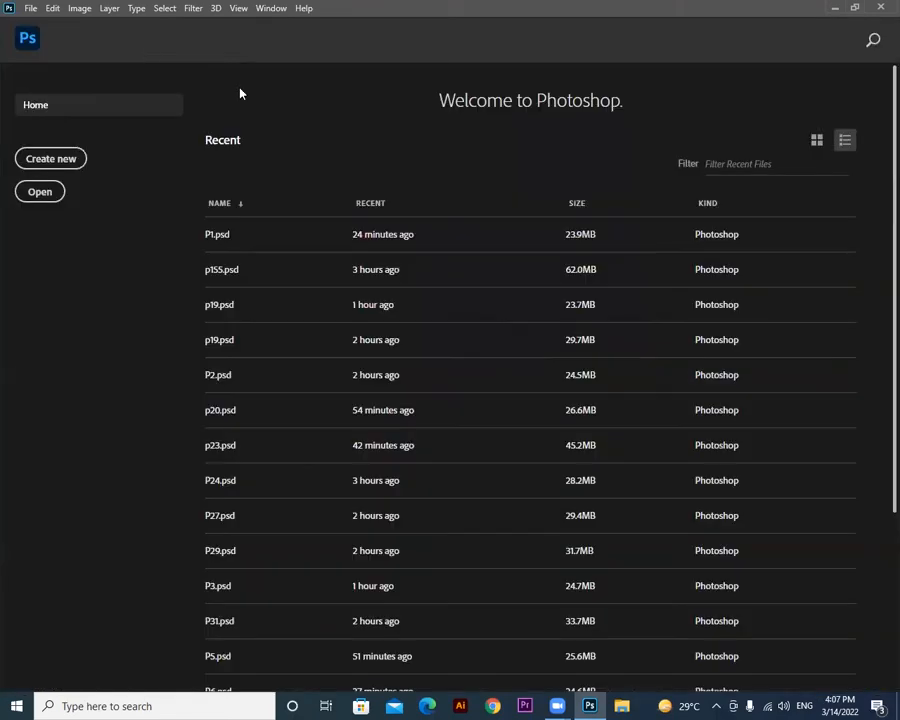
Create a new 1000 x 1000 pixel RGB document at 100 pixels/inch with a white background.
{"action": "left_click", "coordinate": [31, 11]}
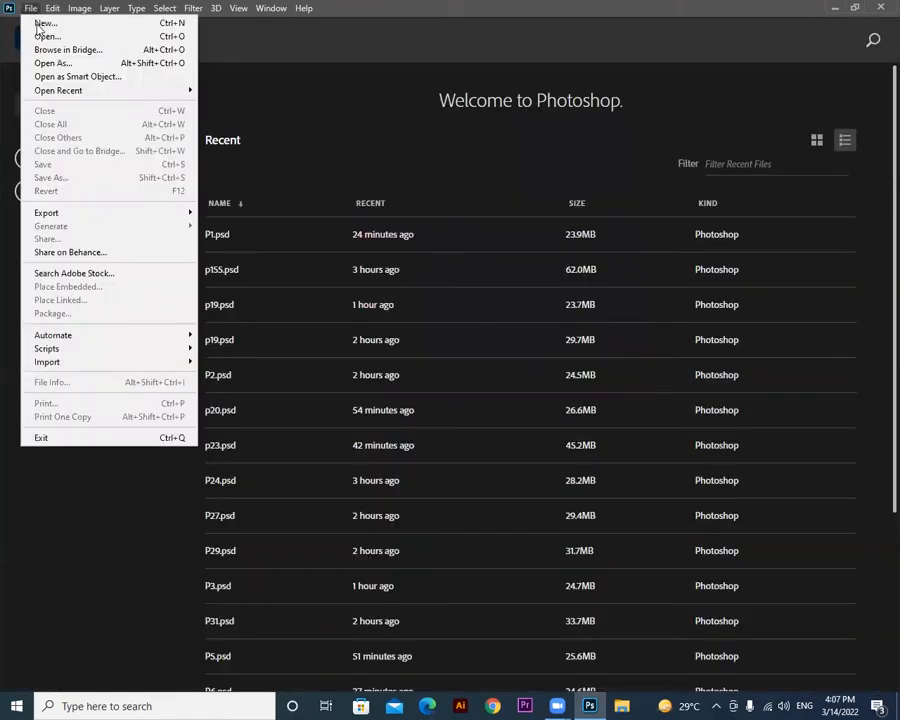
{"action": "left_click", "coordinate": [36, 23]}
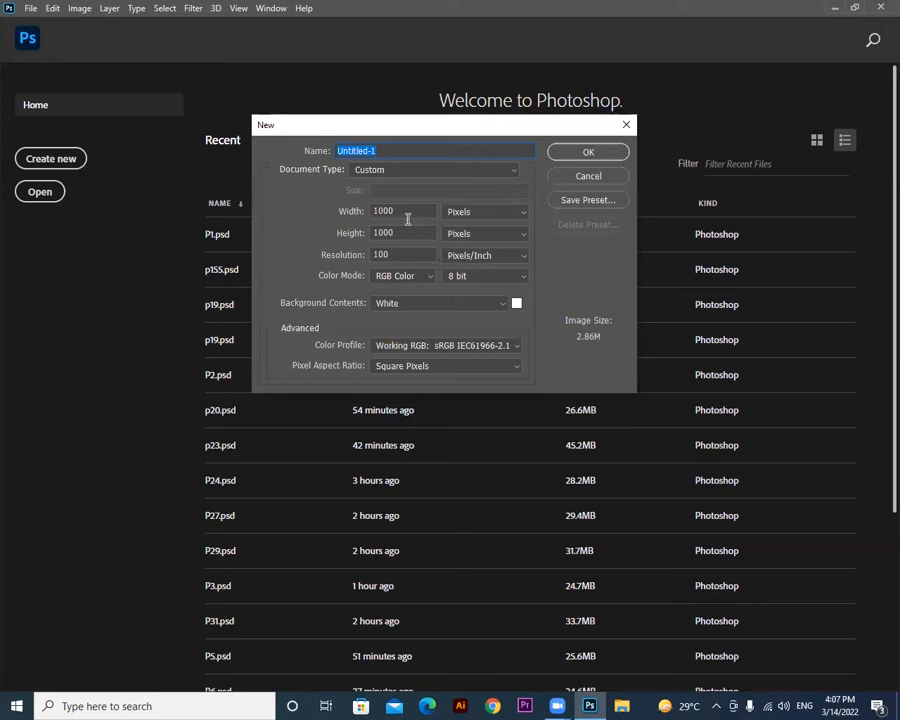
{"action": "left_click", "coordinate": [590, 153]}
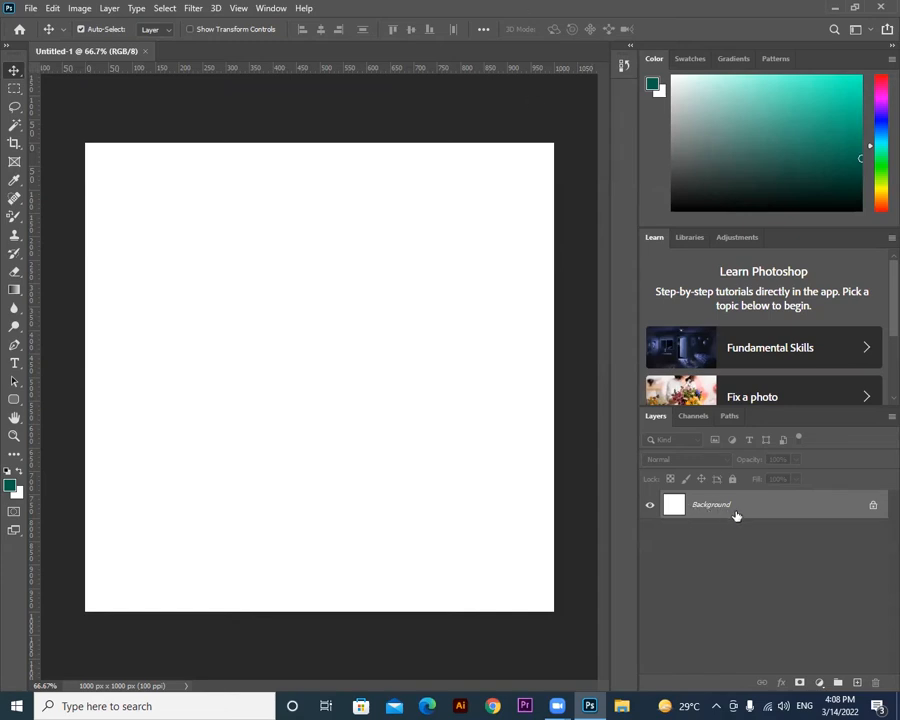
Convert the locked Background into a regular layer and rename it BG.
{"action": "double_click", "coordinate": [840, 508]}
{"action": "left_click", "coordinate": [564, 207]}
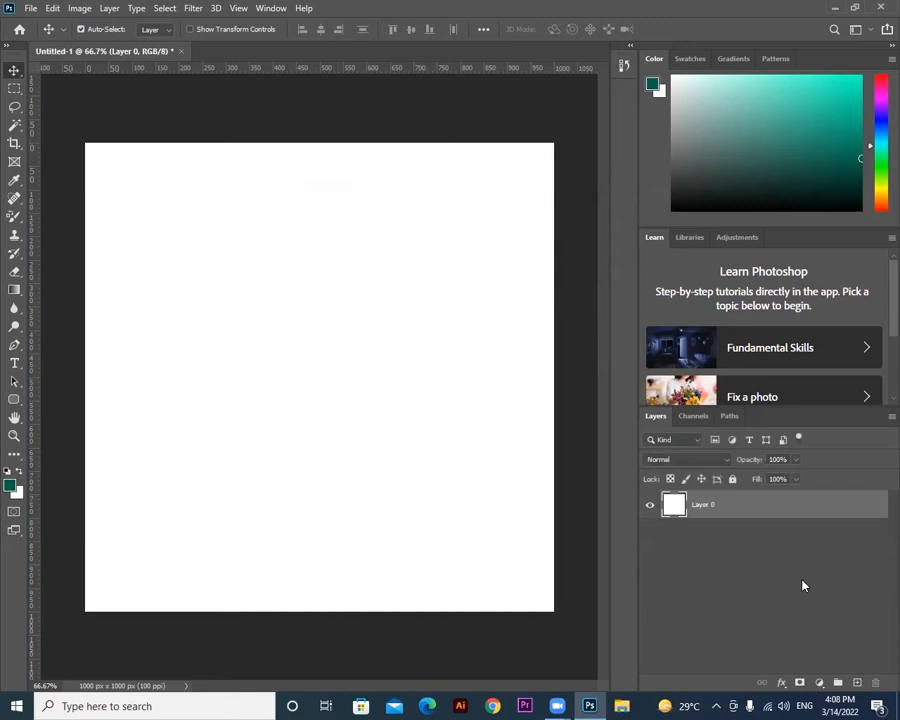
{"action": "double_click", "coordinate": [703, 505]}
{"action": "key", "text": "BackSpace"}
{"action": "type", "text": "bG"}
Add a new layer and draw a dark green rectangle about 598 x 358 px on the canvas, closing the shape properties.
{"action": "left_click", "coordinate": [858, 685]}
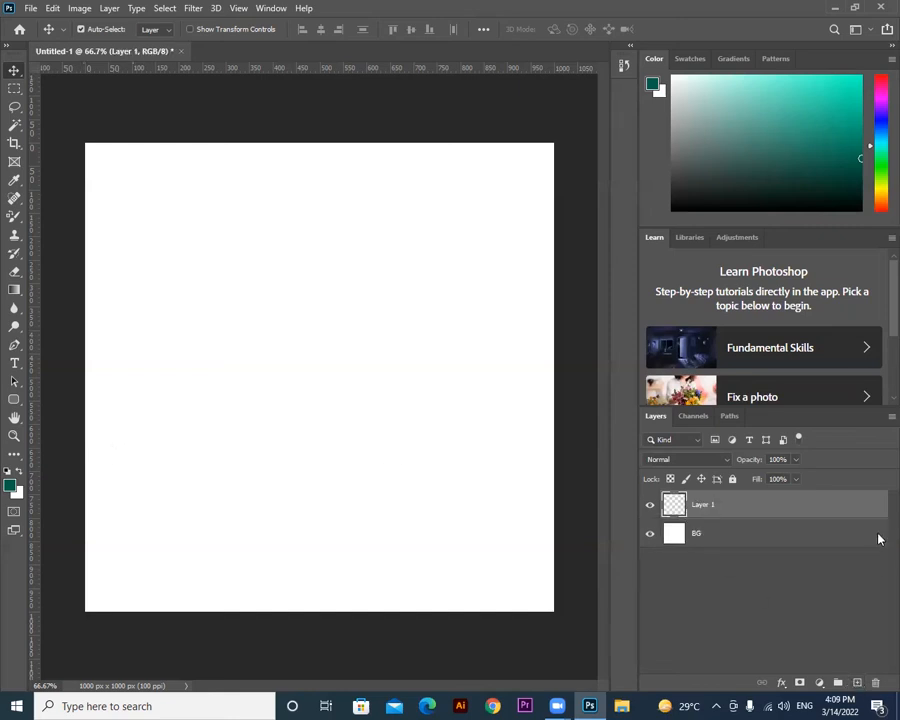
{"action": "left_click", "coordinate": [15, 400]}
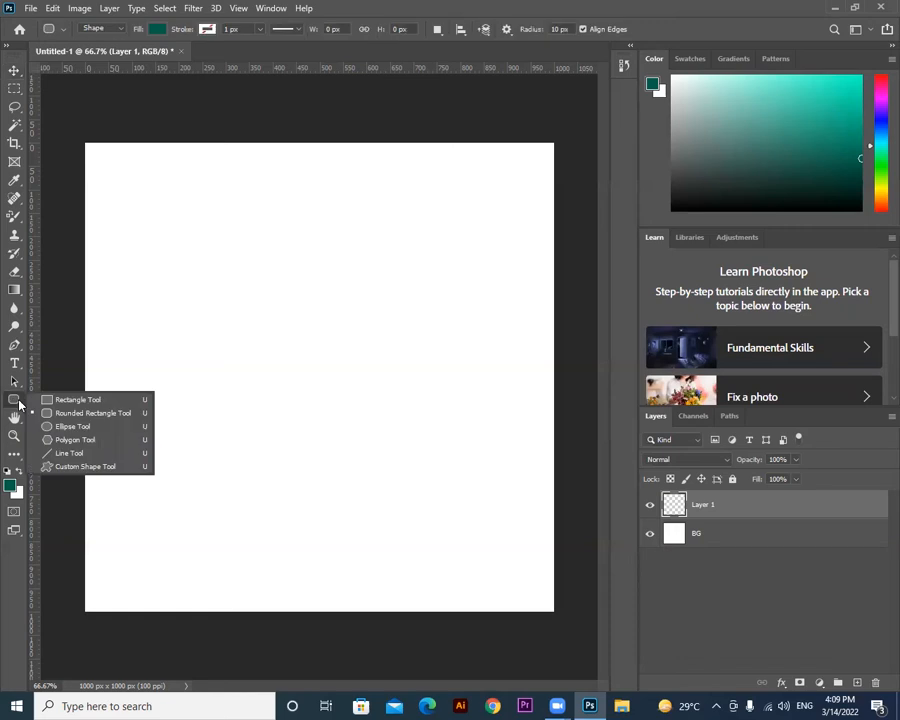
{"action": "left_click", "coordinate": [72, 400]}
{"action": "left_click_drag", "start_coordinate": [197, 243], "coordinate": [476, 410]}
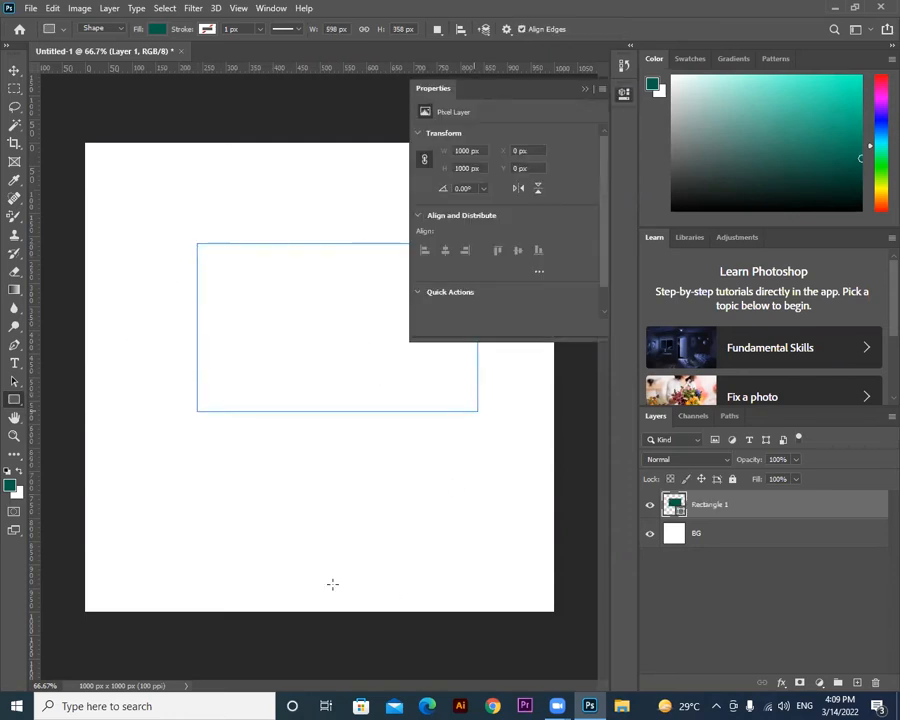
{"action": "left_click", "coordinate": [602, 88]}
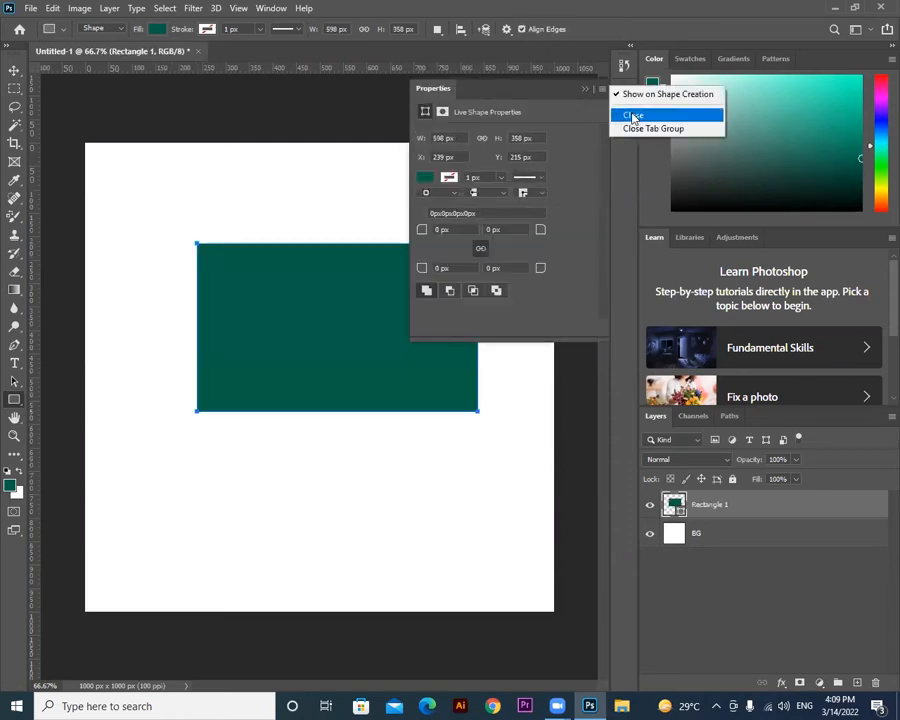
{"action": "left_click", "coordinate": [632, 117]}
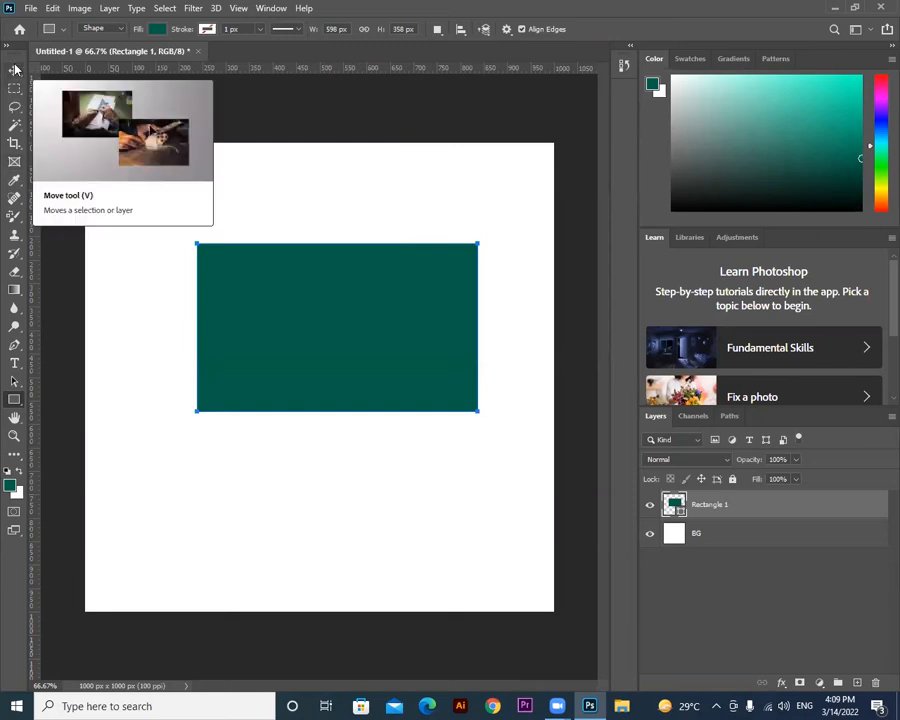
Move the green rectangle slightly up and left so it is centered horizontally on the canvas.
{"action": "key", "text": "v"}
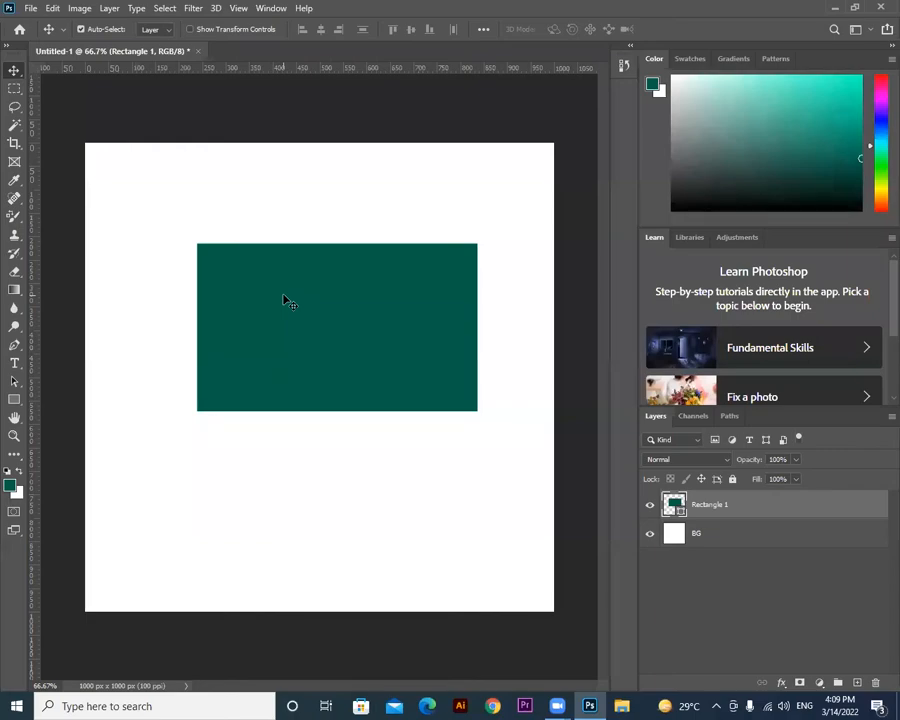
{"action": "left_click_drag", "start_coordinate": [311, 311], "coordinate": [290, 285]}
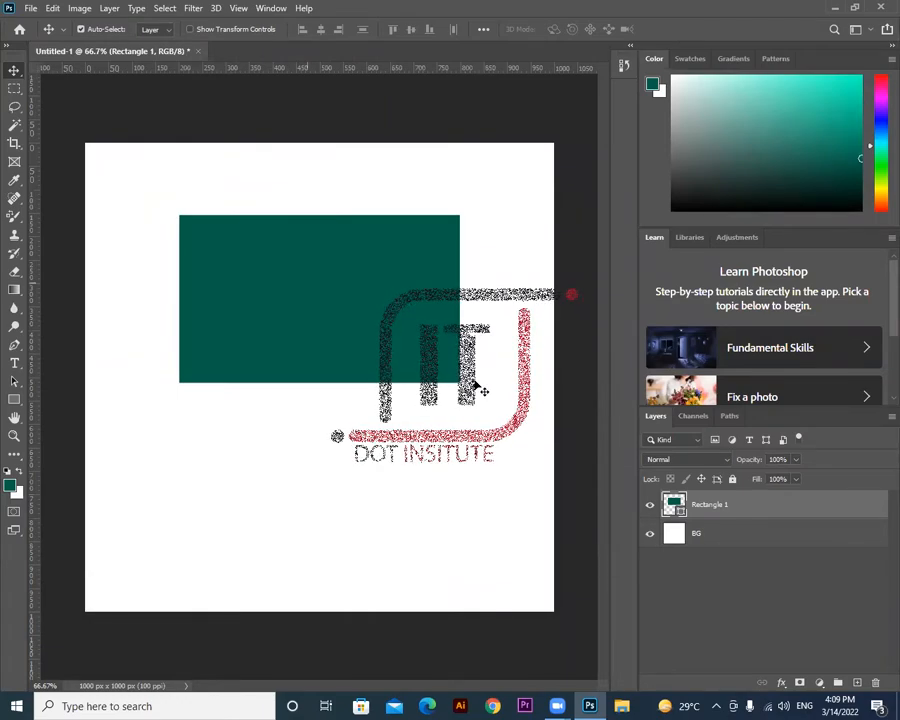
Remove the rectangle's fill color and refill it with the most recently used dark green.
{"action": "left_click", "coordinate": [14, 400]}
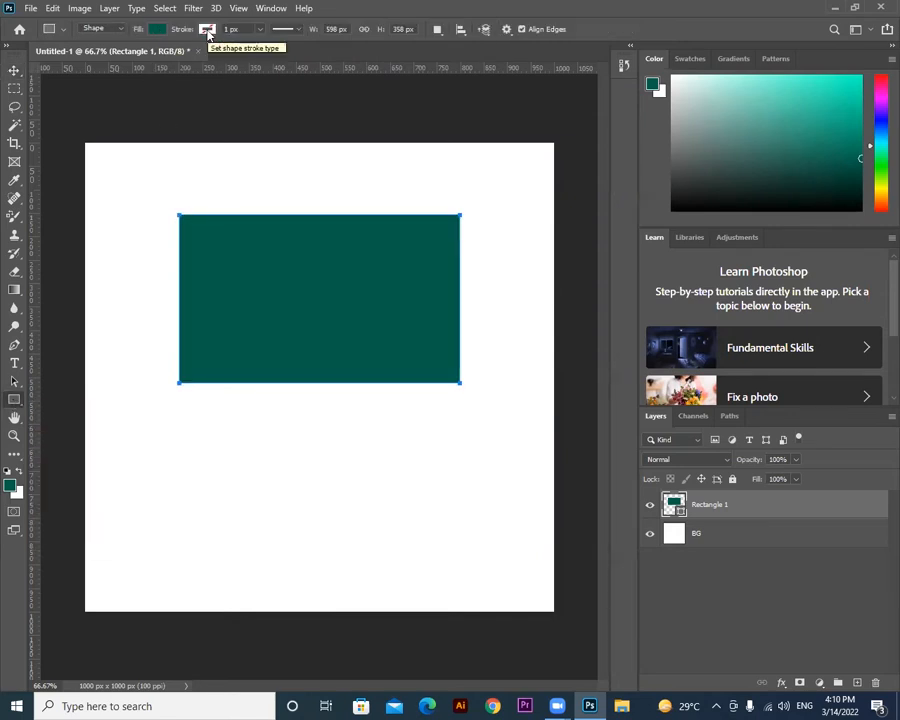
{"action": "left_click", "coordinate": [155, 31]}
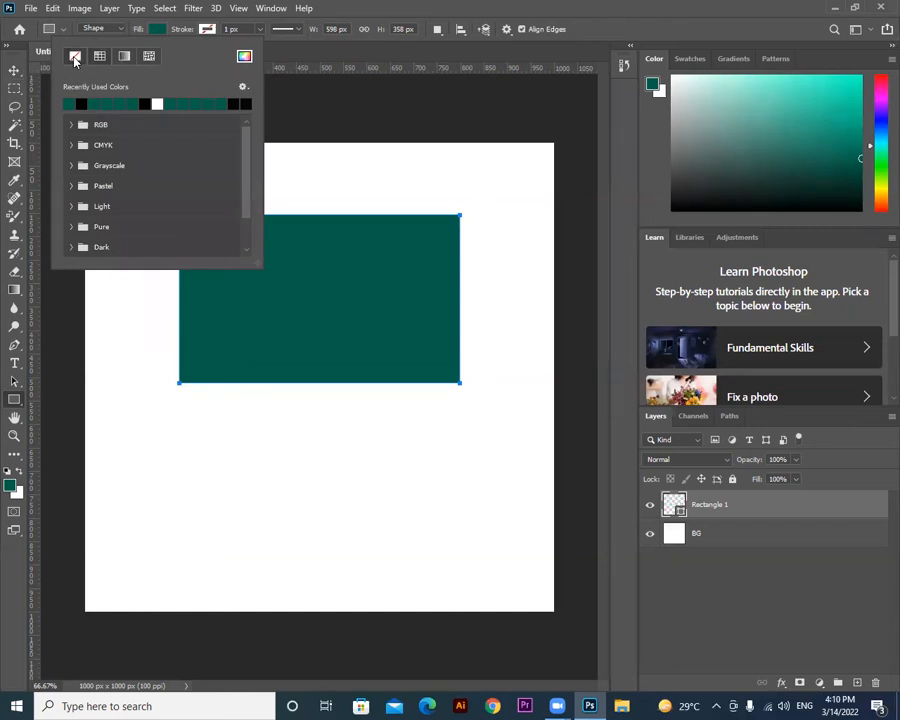
{"action": "left_click", "coordinate": [75, 57]}
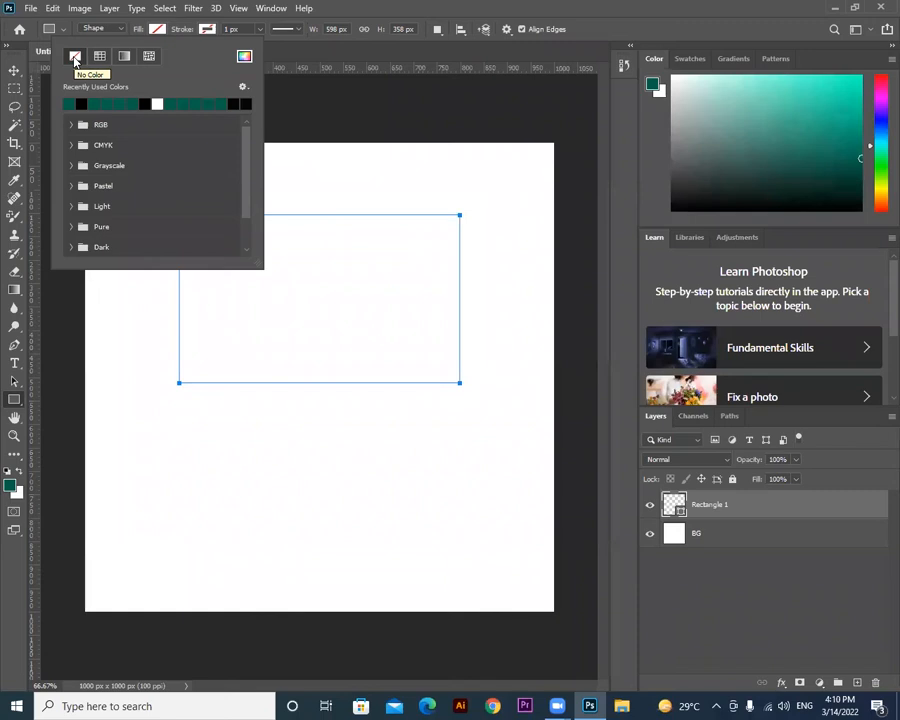
{"action": "left_click", "coordinate": [157, 29]}
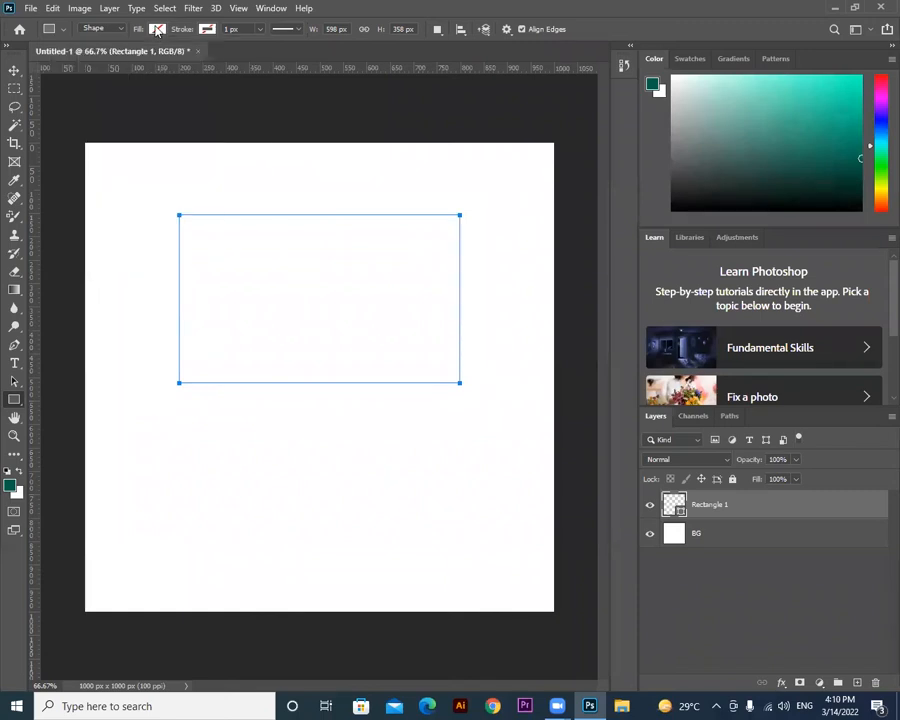
{"action": "left_click", "coordinate": [70, 103]}
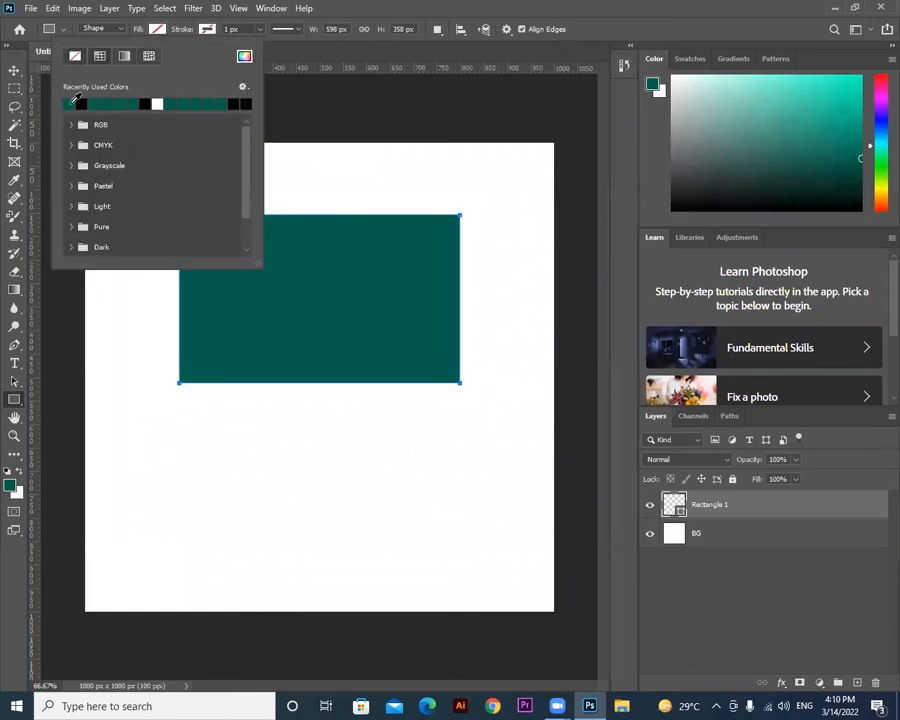
{"action": "left_click", "coordinate": [14, 70]}
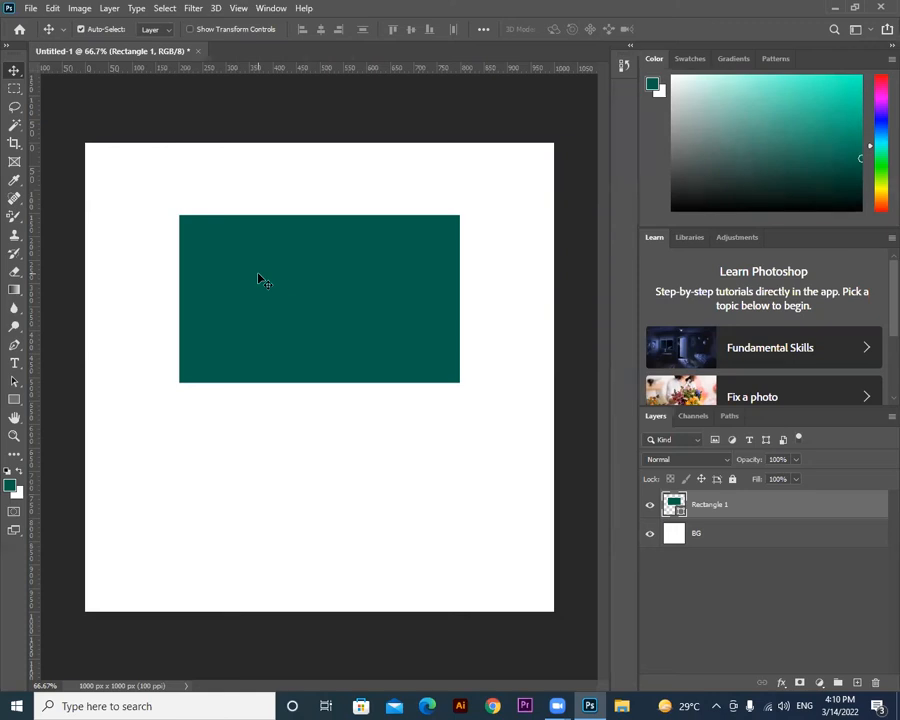
Open the image 17-173184_beautiful-pakistani-bridal-couples-wedding-dresses-beautiful-married from the BRIDAL folder on the Desktop.
{"action": "left_click", "coordinate": [30, 10]}
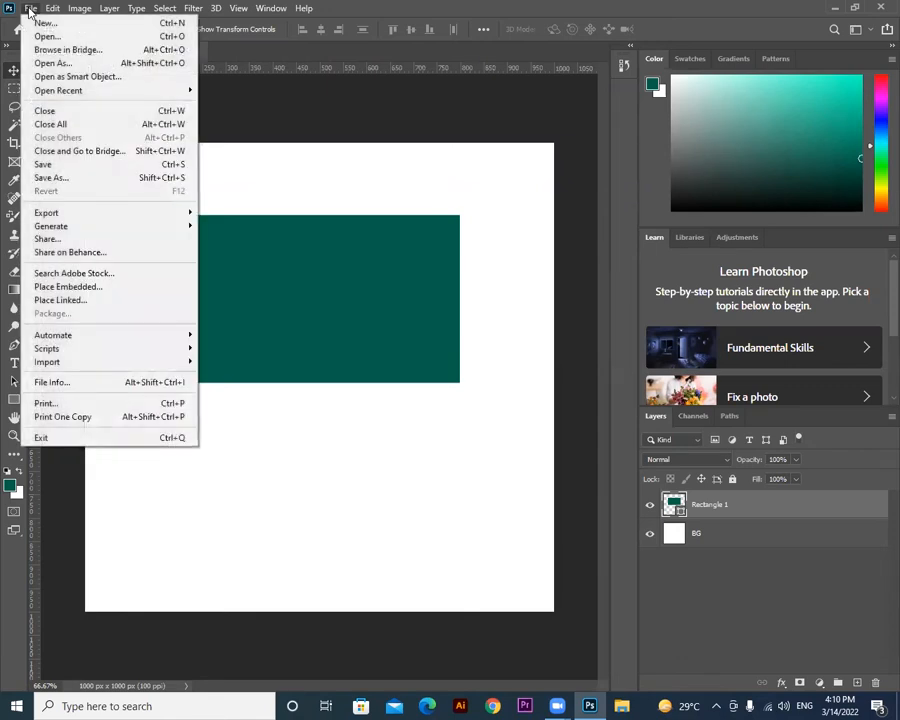
{"action": "mouse_move", "coordinate": [48, 94]}
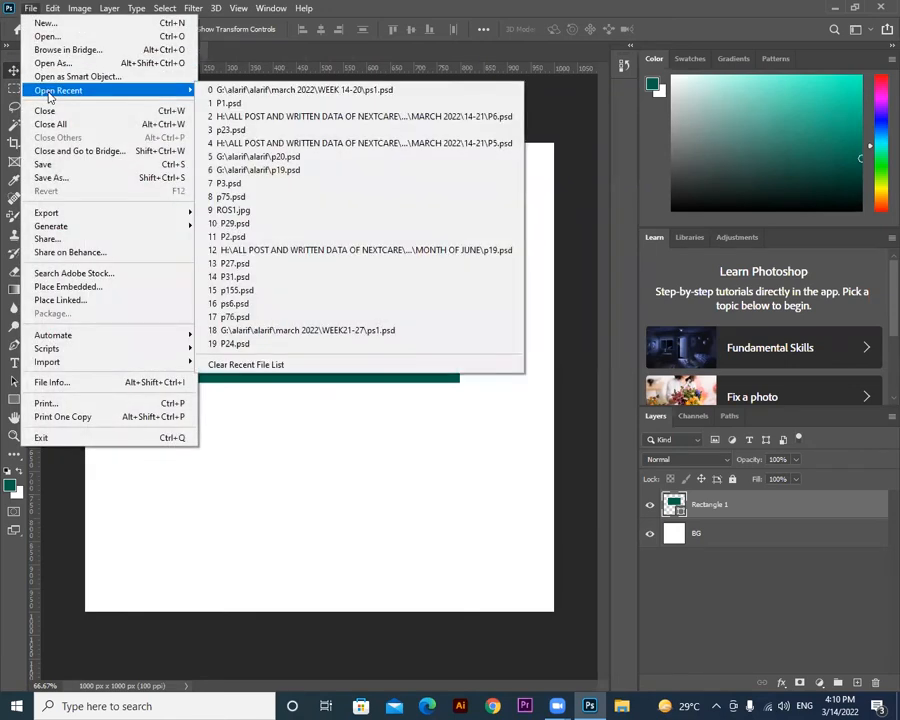
{"action": "left_click", "coordinate": [55, 38]}
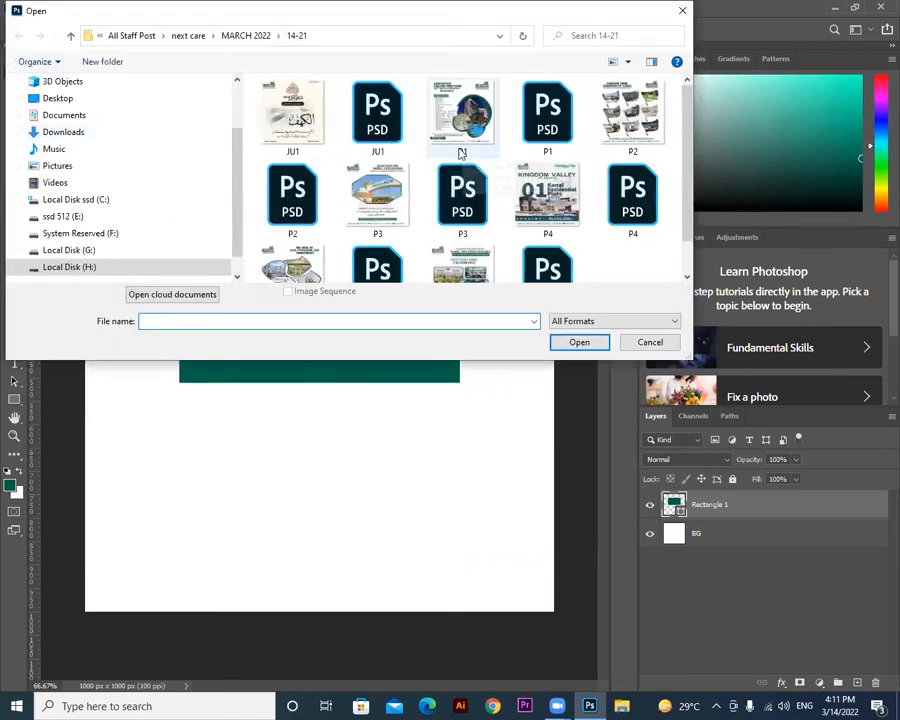
{"action": "scroll", "coordinate": [435, 186], "scroll_direction": "down", "scroll_amount": 2}
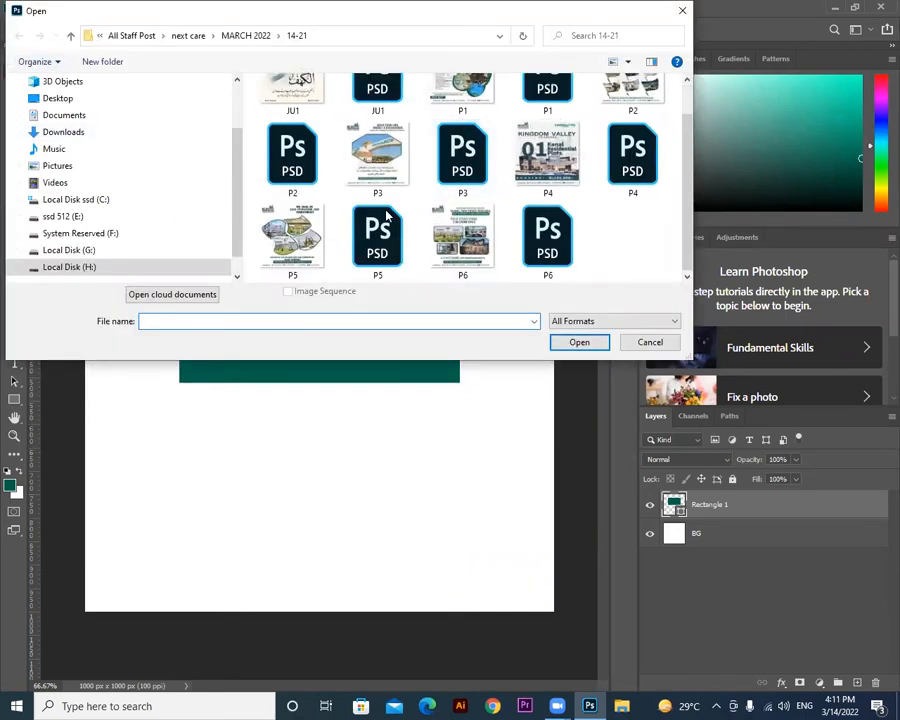
{"action": "scroll", "coordinate": [70, 150], "scroll_direction": "up", "scroll_amount": 2}
{"action": "left_click", "coordinate": [62, 146]}
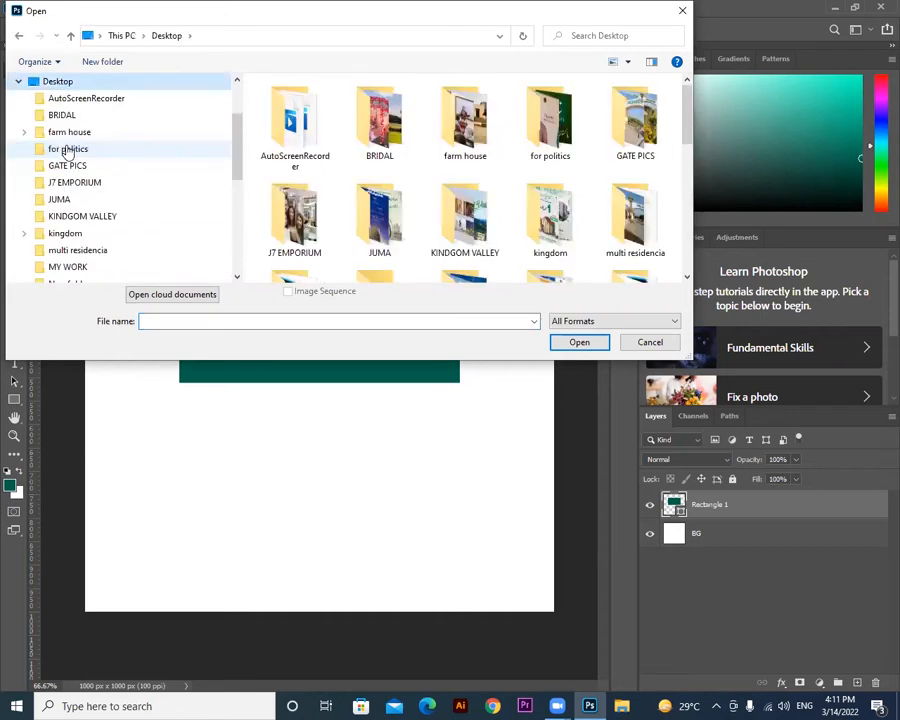
{"action": "double_click", "coordinate": [384, 130]}
{"action": "scroll", "coordinate": [423, 218], "scroll_direction": "down", "scroll_amount": 3}
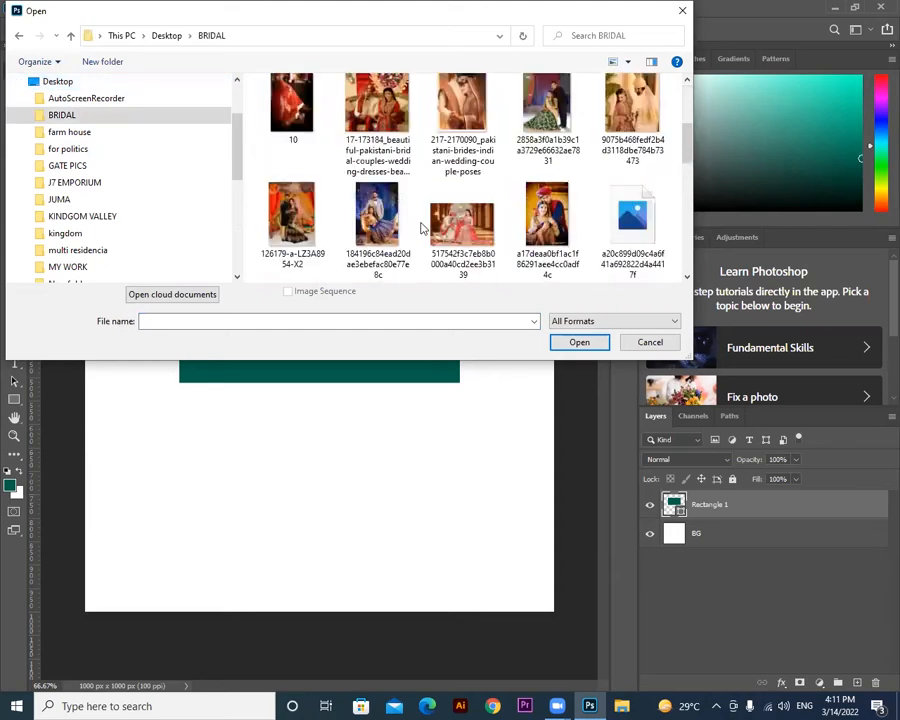
{"action": "left_click", "coordinate": [376, 113]}
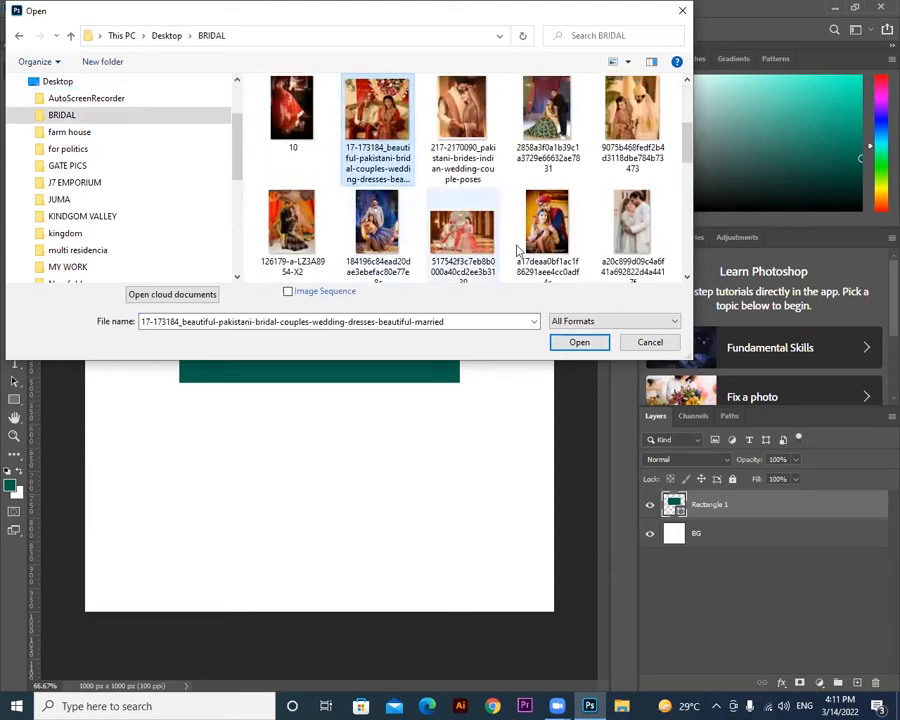
{"action": "left_click", "coordinate": [574, 342]}
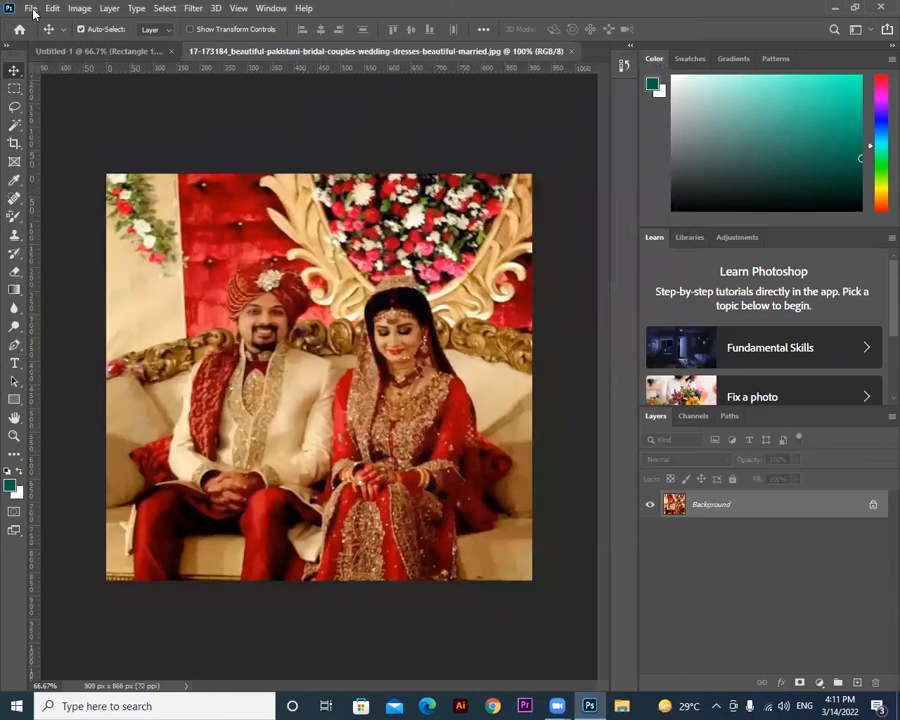
{"action": "left_click", "coordinate": [31, 9]}
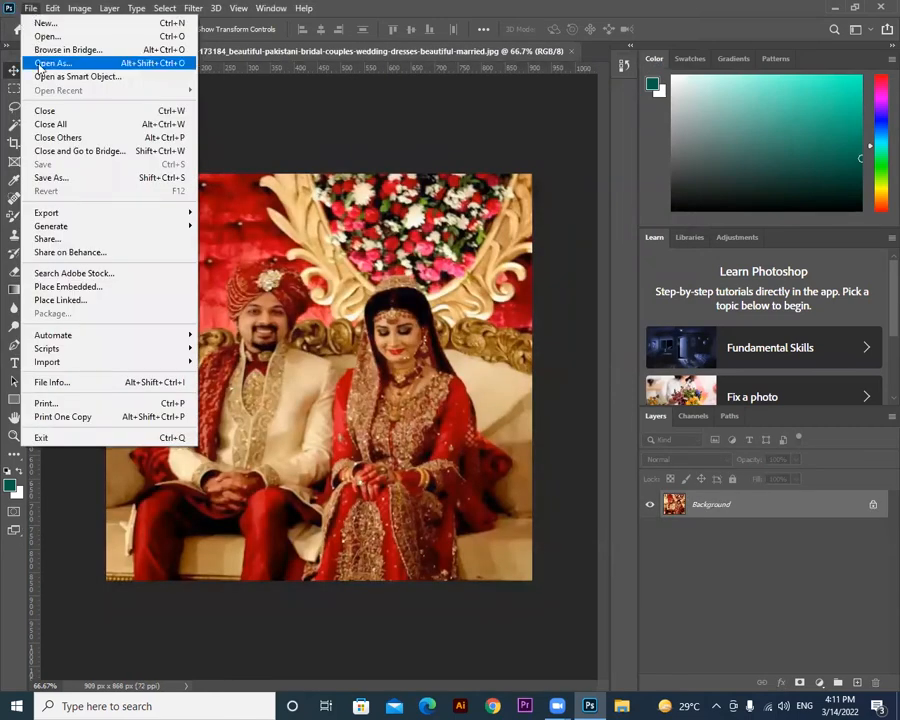
{"action": "left_click", "coordinate": [42, 38]}
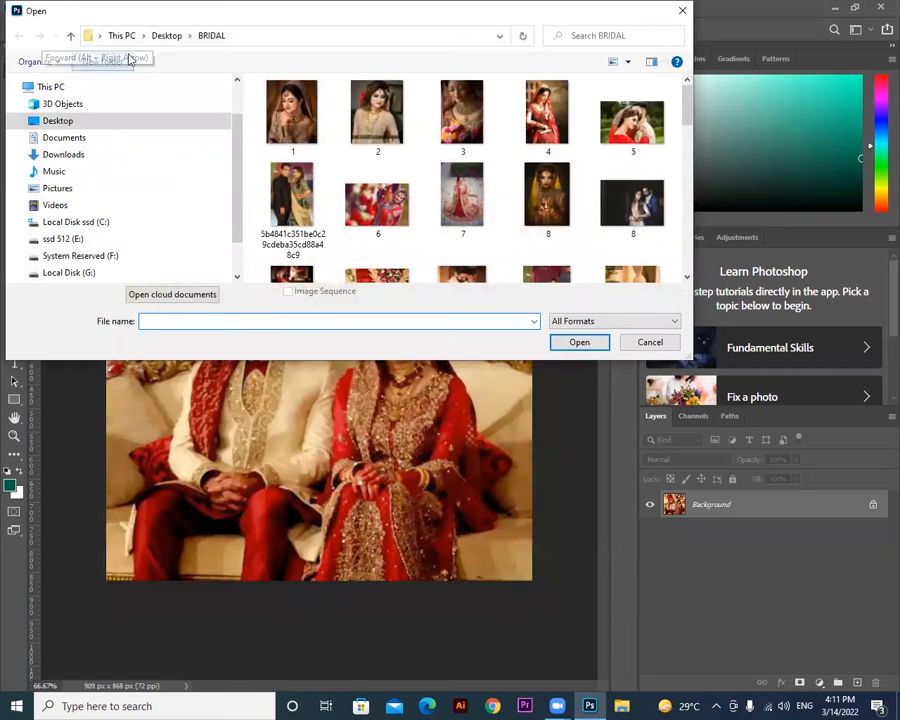
{"action": "left_click", "coordinate": [165, 37]}
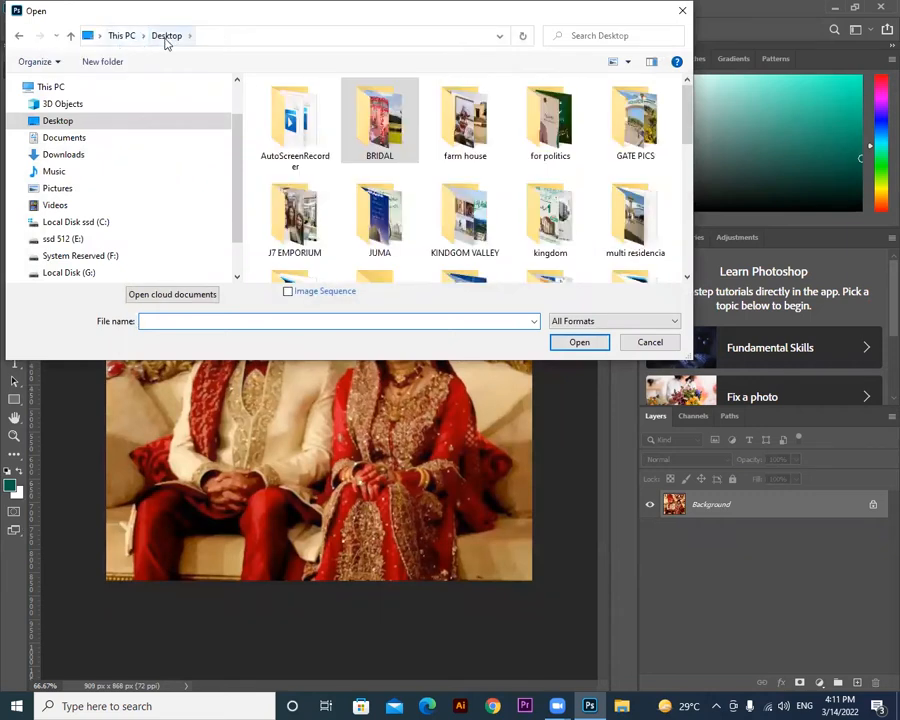
{"action": "scroll", "coordinate": [82, 272], "scroll_direction": "down", "scroll_amount": 1}
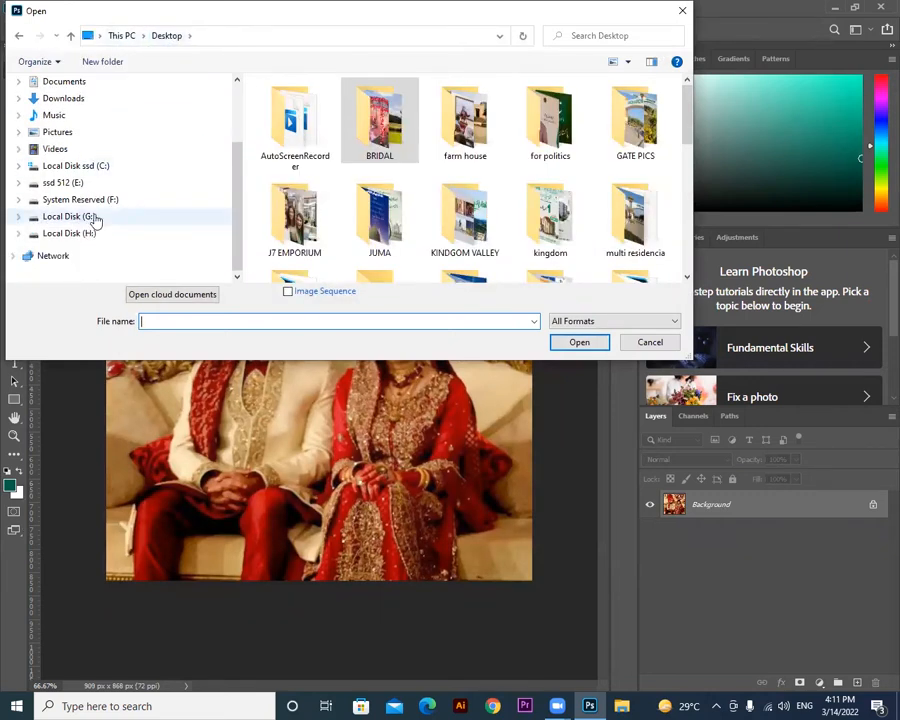
{"action": "left_click", "coordinate": [90, 233]}
{"action": "scroll", "coordinate": [92, 228], "scroll_direction": "up", "scroll_amount": 5}
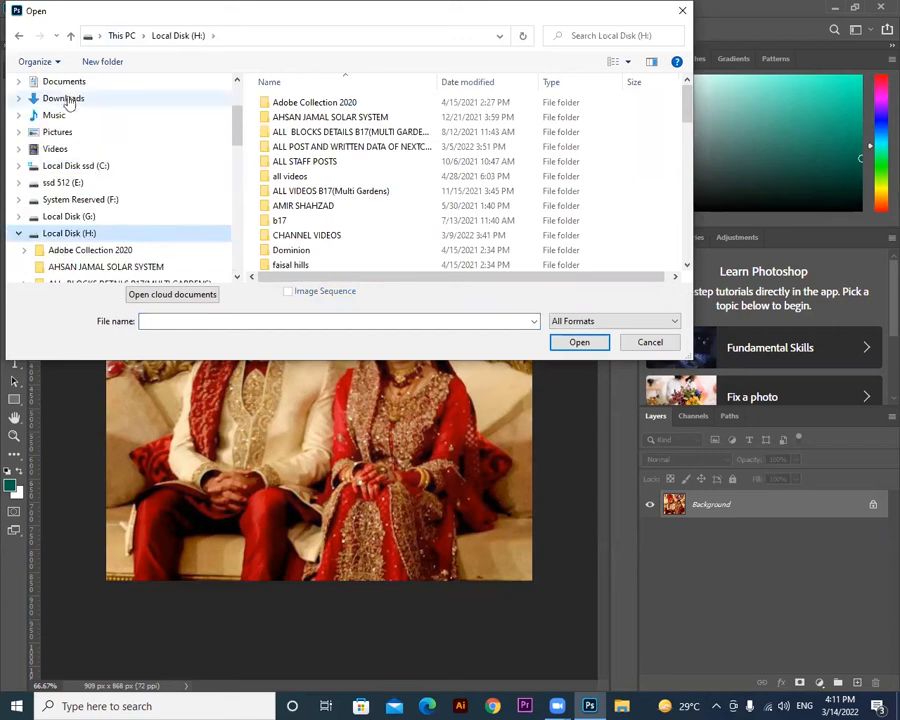
{"action": "left_click", "coordinate": [60, 144]}
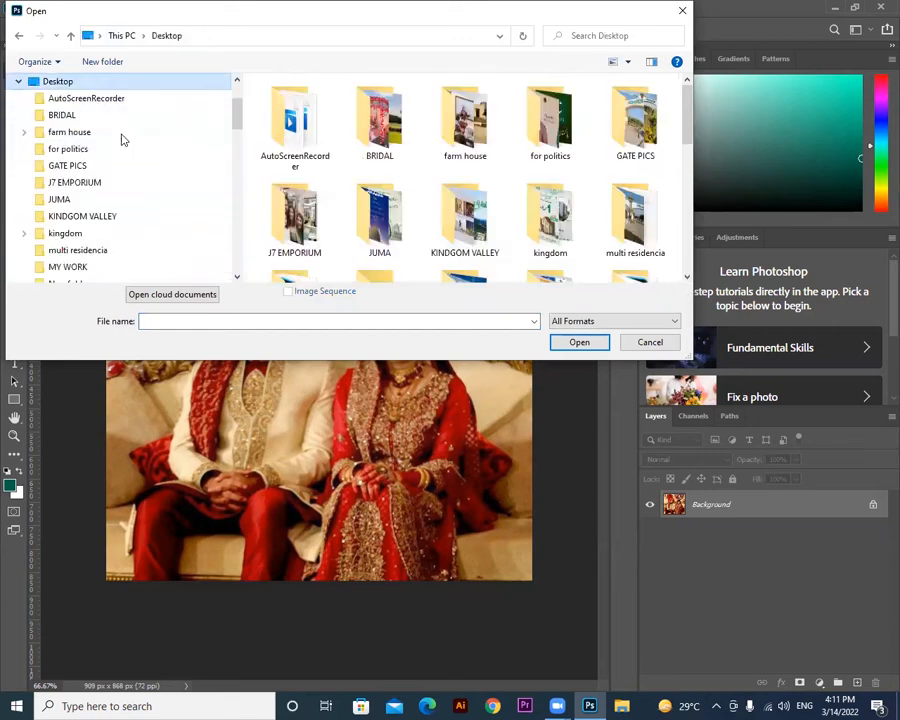
{"action": "double_click", "coordinate": [373, 130]}
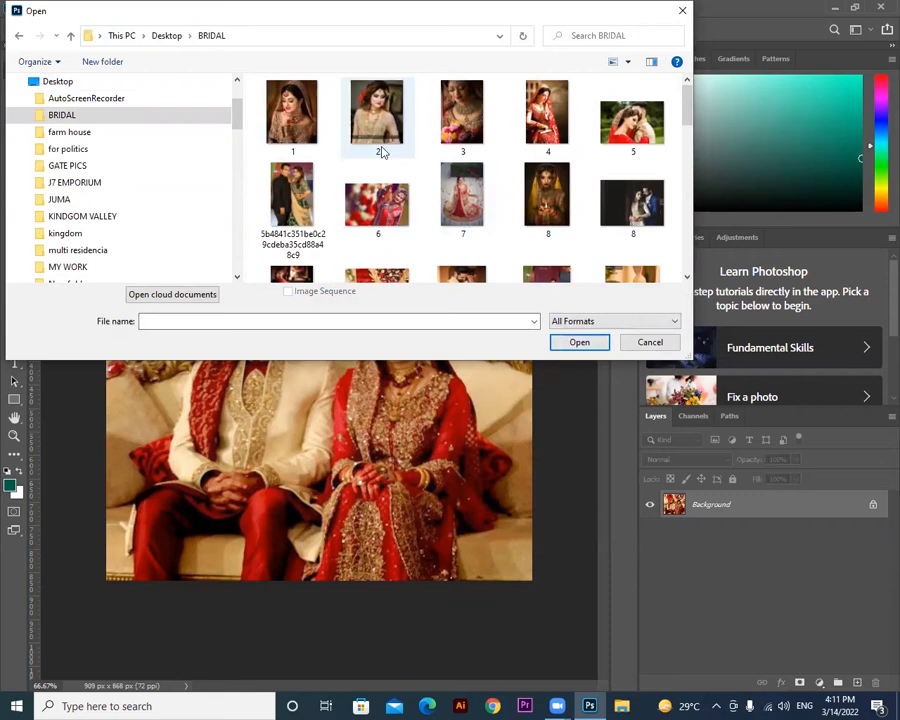
{"action": "left_click", "coordinate": [350, 200]}
{"action": "left_click", "coordinate": [582, 342]}
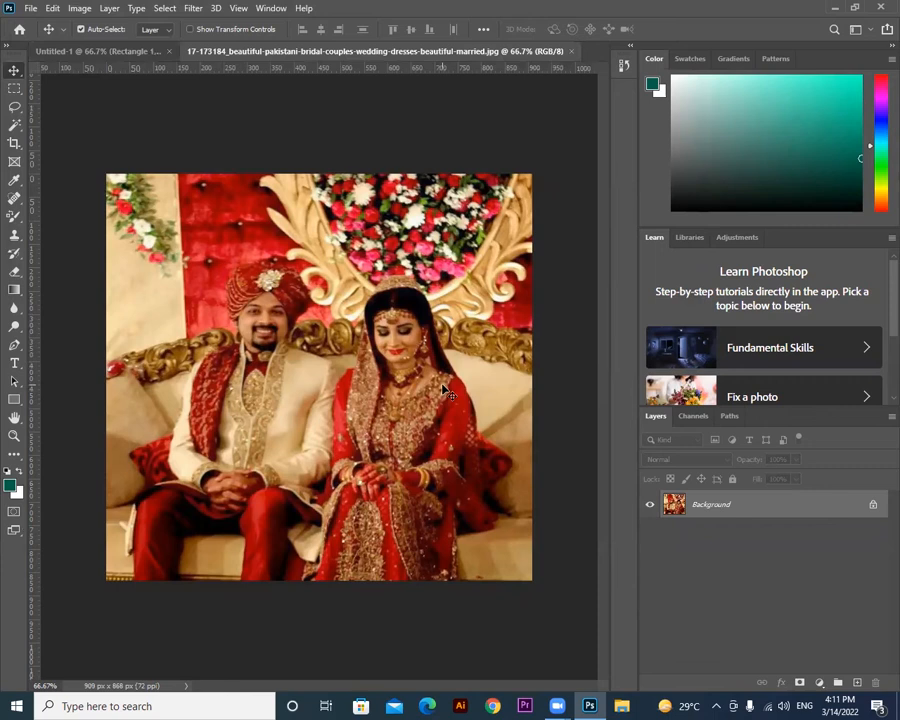
Convert the wedding photo's Background into the regular layer Layer 0 and copy it into the Untitled-1 document with the Move tool.
{"action": "double_click", "coordinate": [856, 509]}
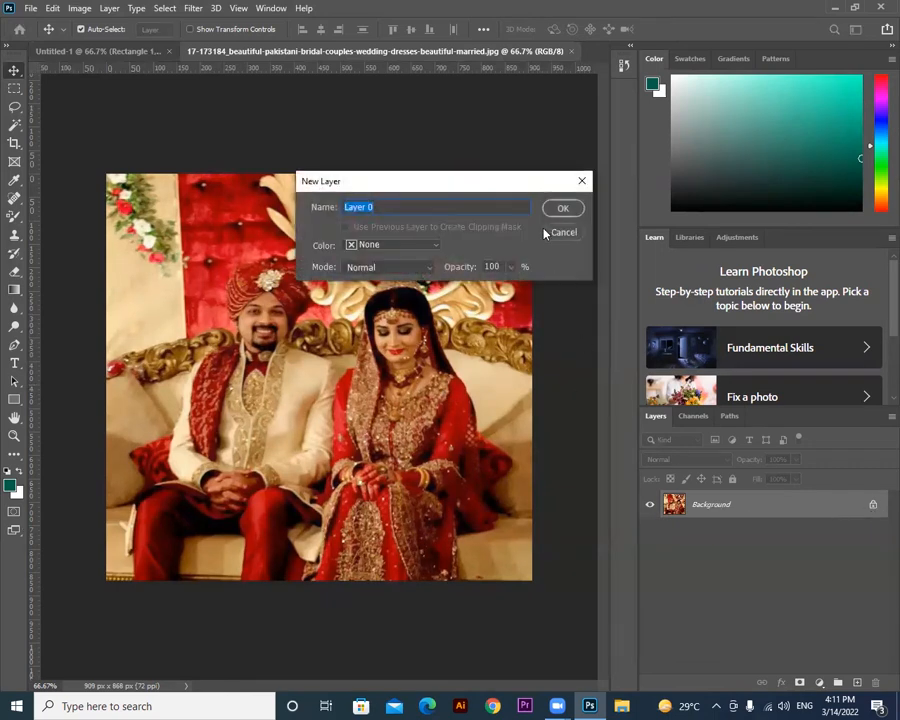
{"action": "left_click", "coordinate": [564, 209]}
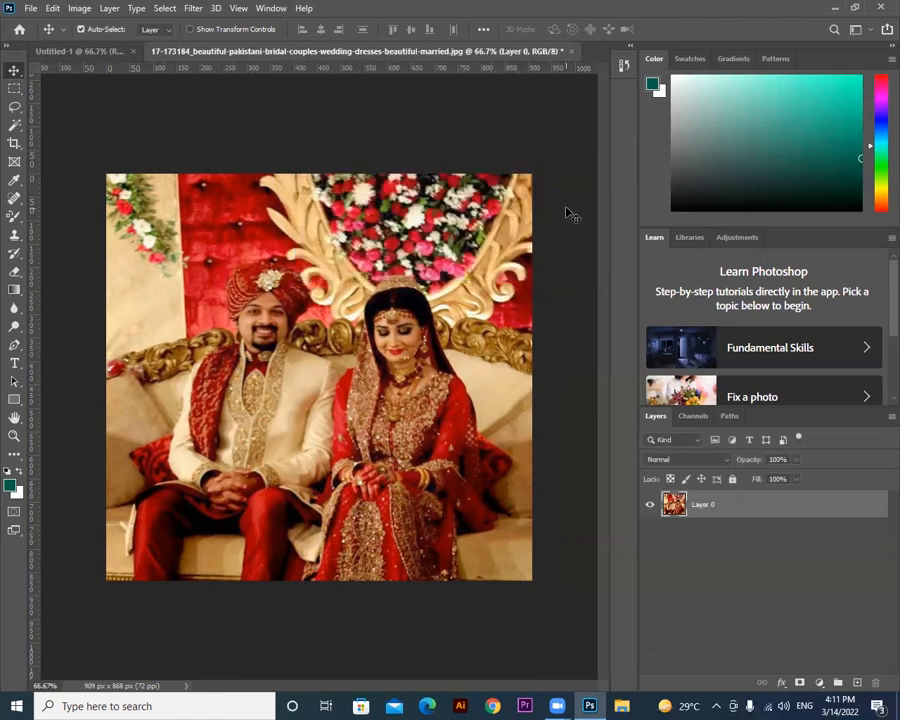
{"action": "right_click", "coordinate": [15, 71]}
{"action": "left_click", "coordinate": [66, 71]}
{"action": "left_click_drag", "start_coordinate": [294, 314], "coordinate": [296, 263]}
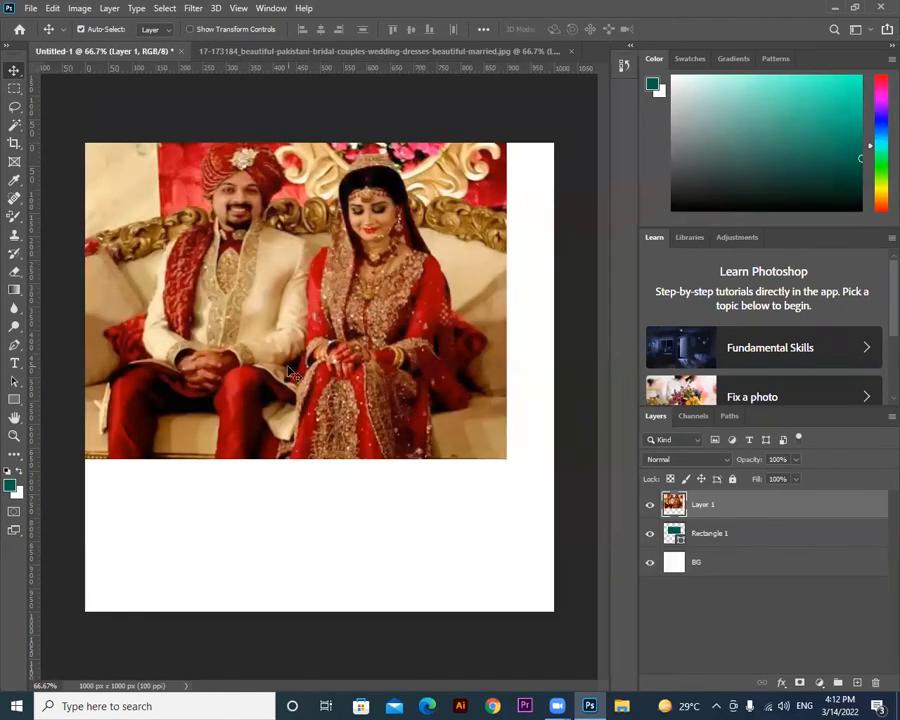
Center the photo horizontally over the canvas and rename its layer IMG.
{"action": "left_click_drag", "start_coordinate": [292, 327], "coordinate": [314, 315]}
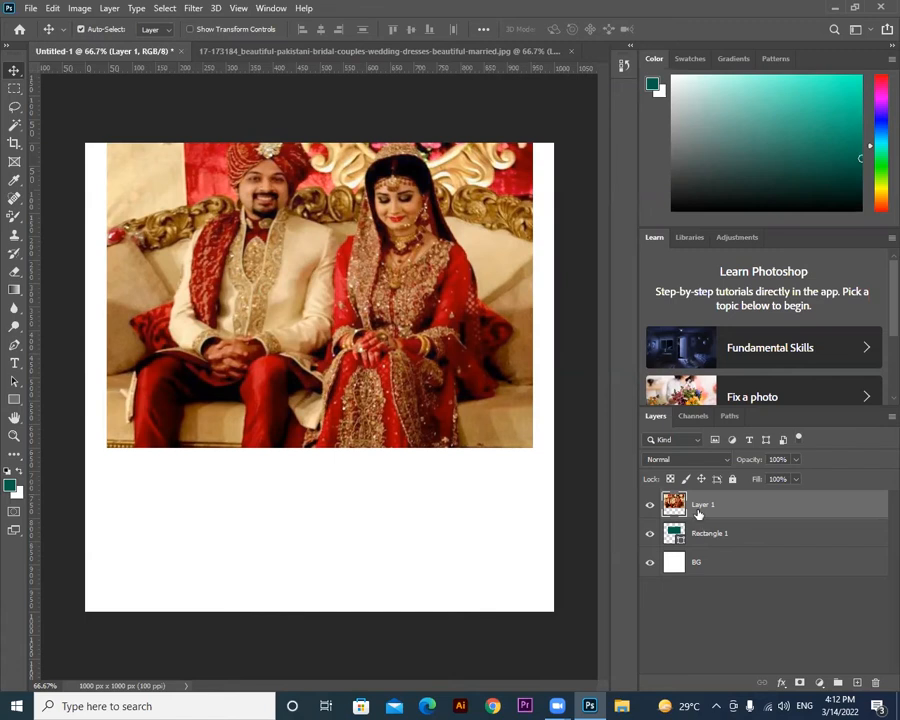
{"action": "double_click", "coordinate": [702, 507]}
{"action": "type", "text": "IMG"}
{"action": "key", "text": "Return"}
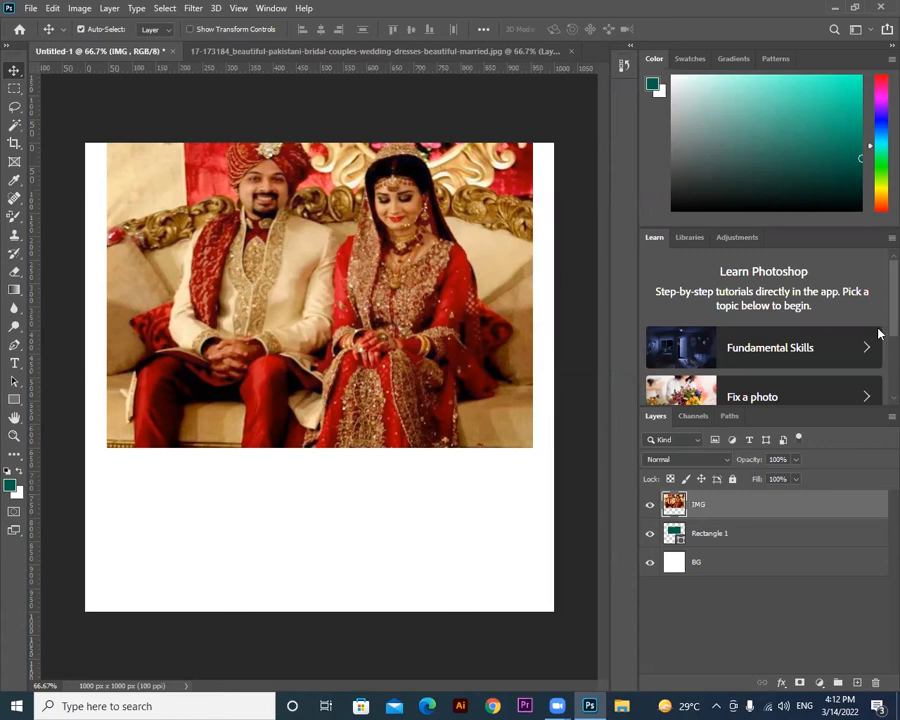
Try clipping the raised IMG photo to the green rectangle, then release the clipping mask and undo the photo's move.
{"action": "left_click_drag", "start_coordinate": [233, 302], "coordinate": [346, 320]}
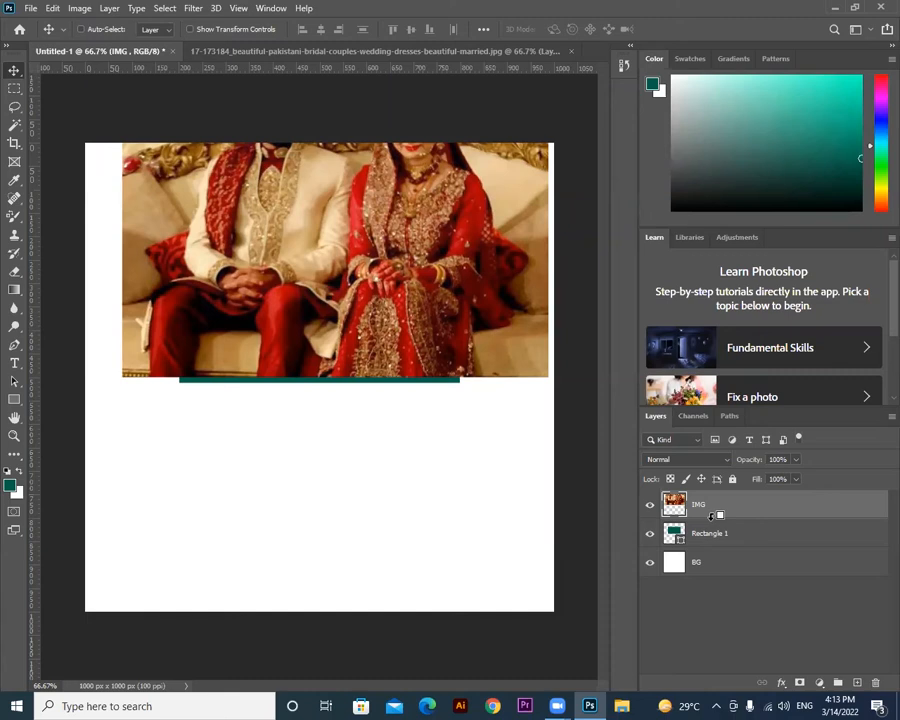
{"action": "left_click", "coordinate": [713, 515], "text": "alt"}
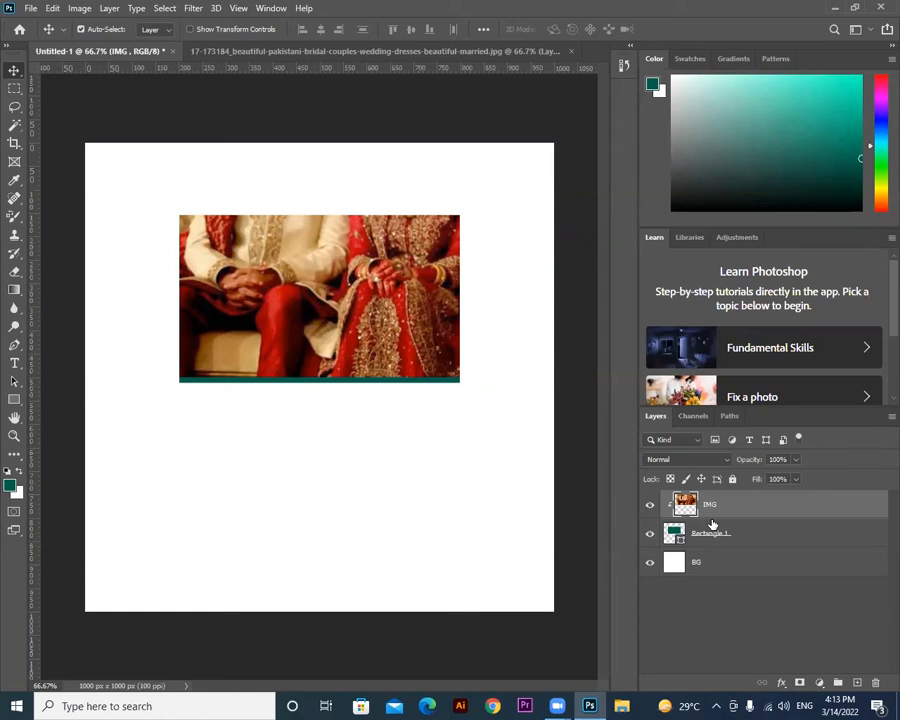
{"action": "left_click", "coordinate": [710, 519], "text": "alt"}
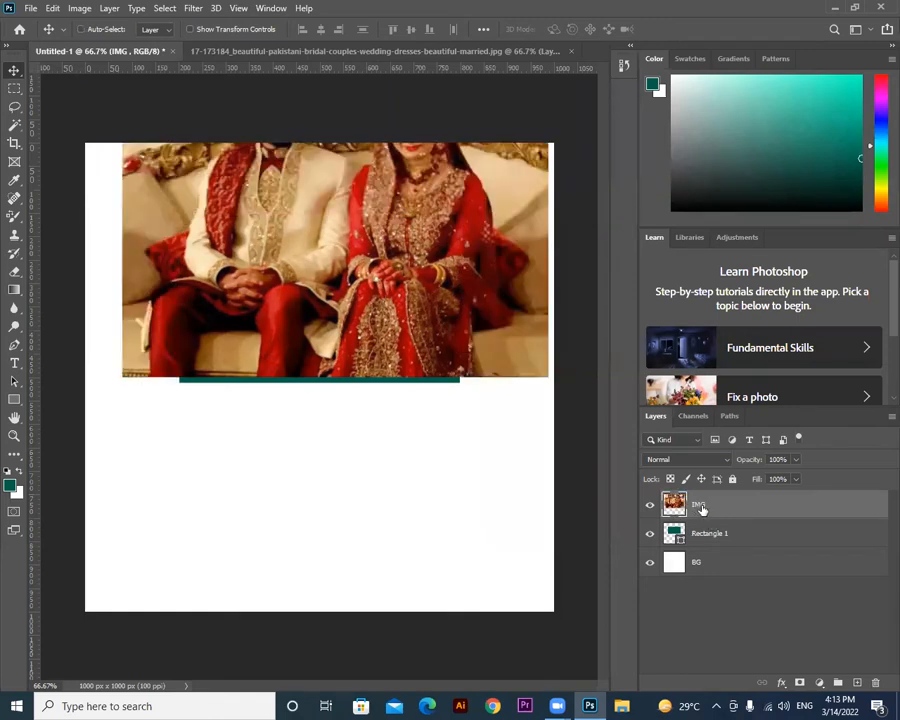
{"action": "key", "text": "ctrl+z"}
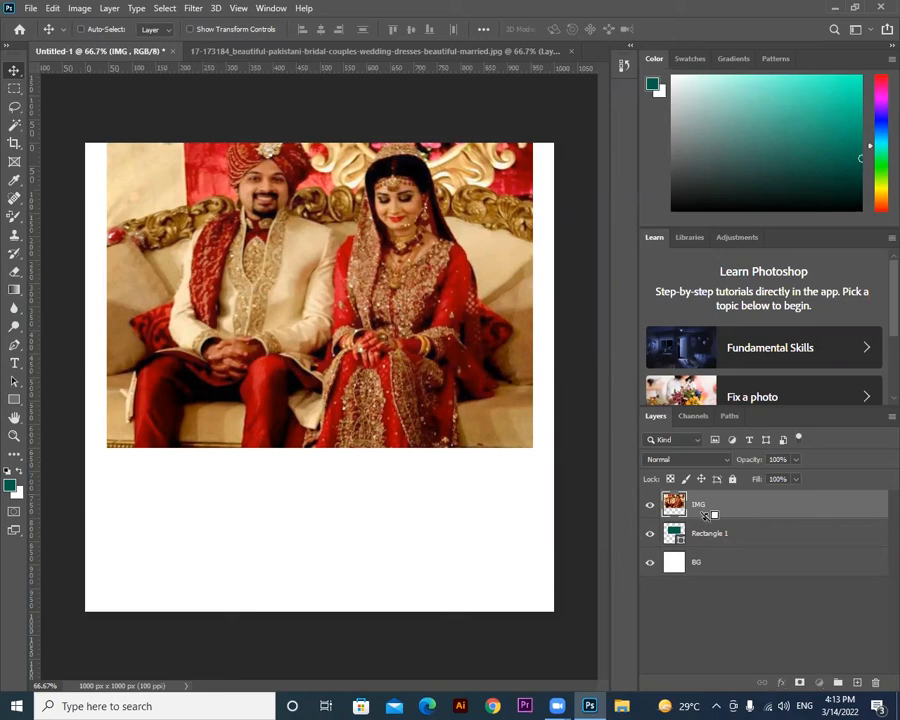
Clip the IMG layer to the Rectangle 1 layer and try moving the photo within the rectangle.
{"action": "left_click", "coordinate": [706, 514], "text": "alt"}
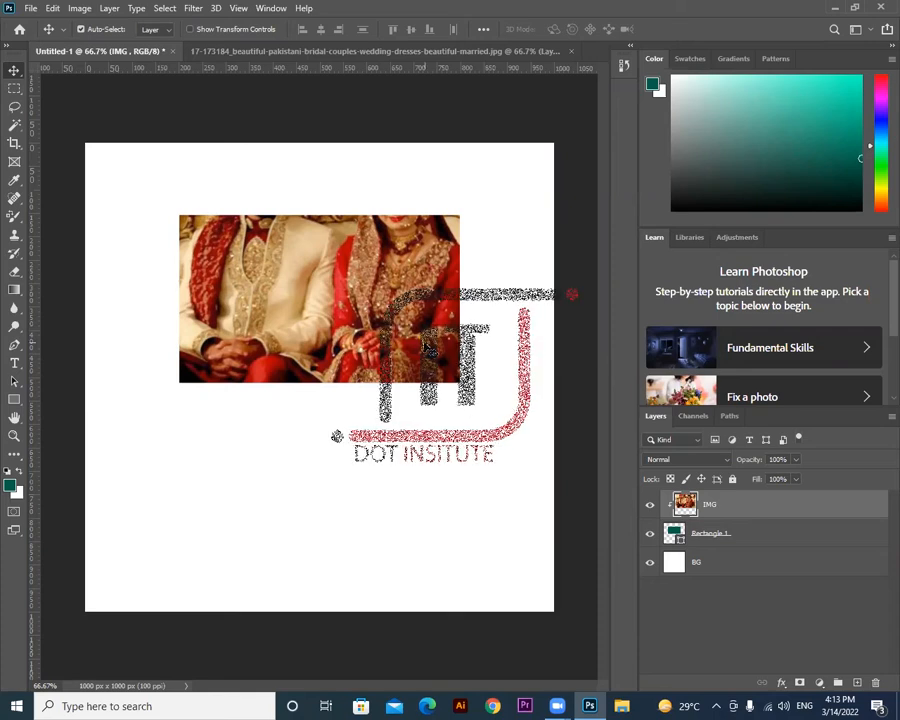
{"action": "left_click_drag", "start_coordinate": [396, 285], "coordinate": [396, 319]}
{"action": "key", "text": "ctrl+z"}
{"action": "left_click", "coordinate": [396, 310]}
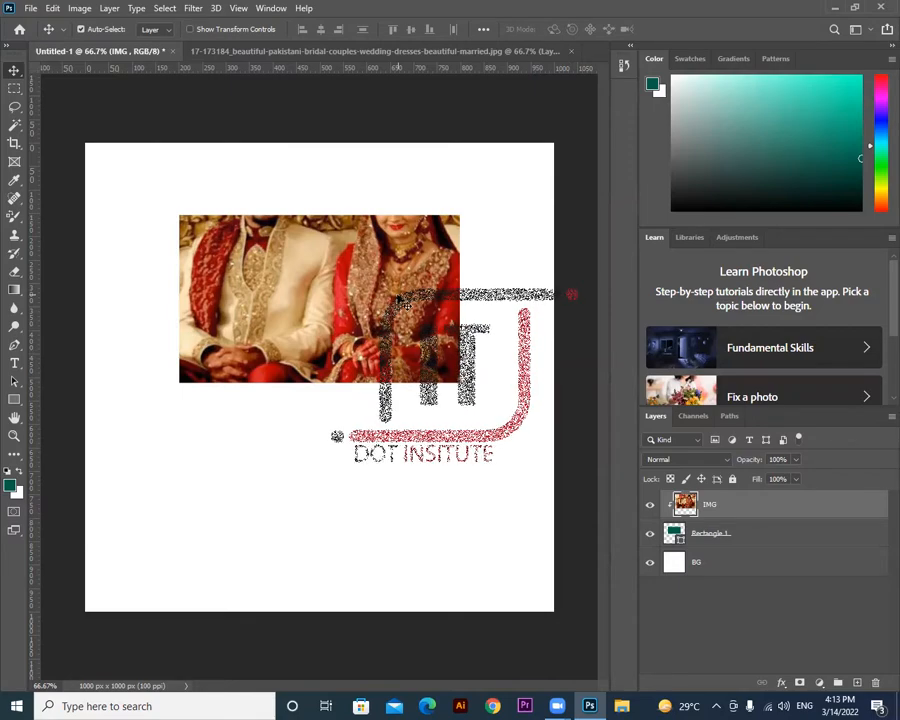
{"action": "left_click", "coordinate": [400, 302]}
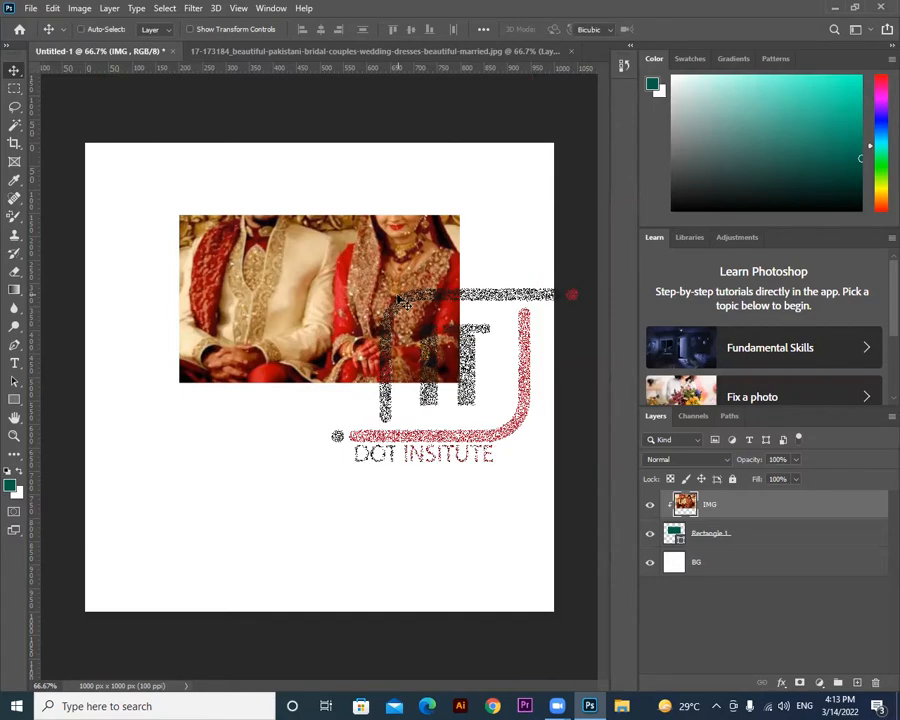
Scale the clipped IMG photo to about 69% and center it at about X 500 px, Y 369 px, framing the couple within the rectangle.
{"action": "key", "text": "ctrl+t"}
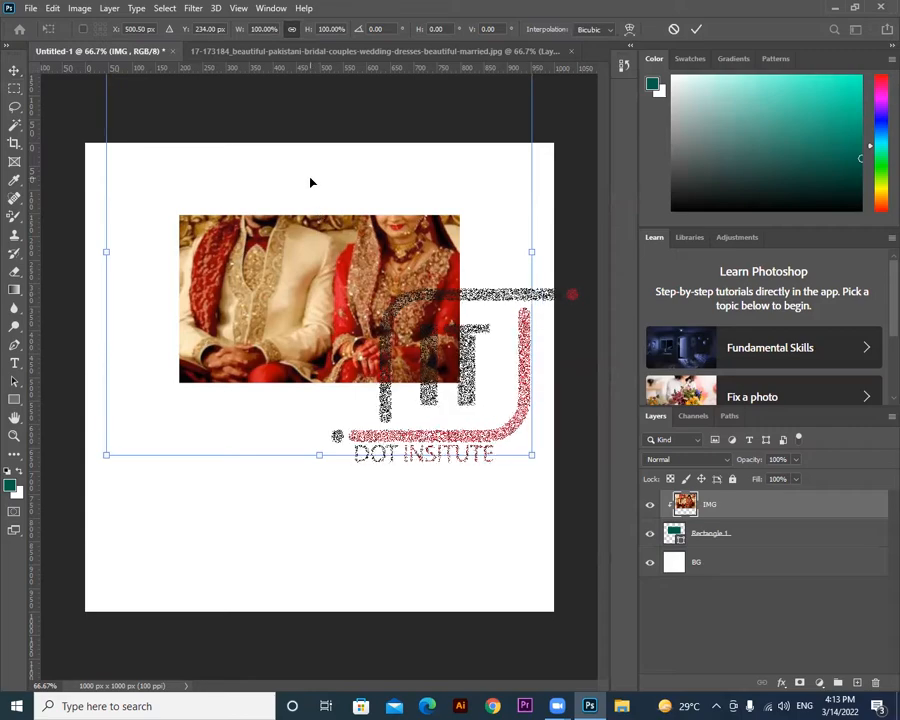
{"action": "left_click_drag", "start_coordinate": [310, 195], "coordinate": [320, 289]}
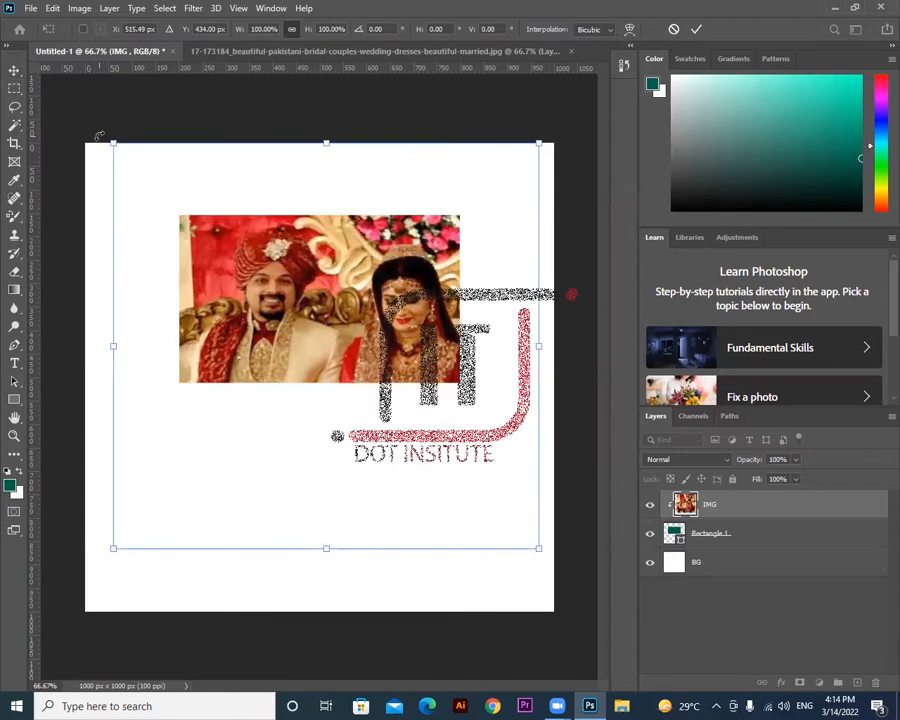
{"action": "left_click_drag", "start_coordinate": [116, 147], "coordinate": [215, 237]}
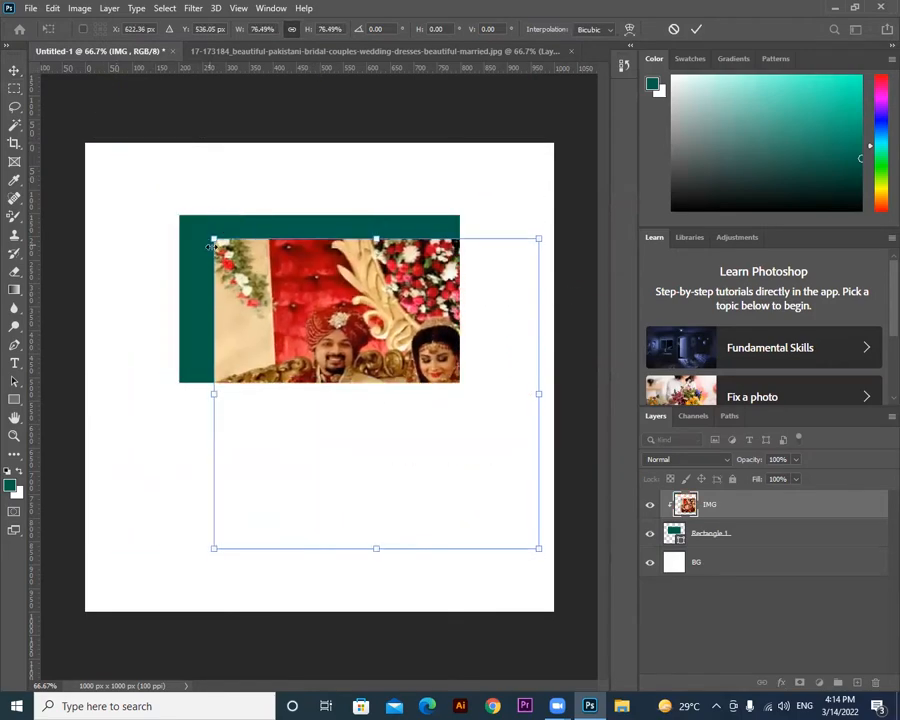
{"action": "left_click_drag", "start_coordinate": [302, 305], "coordinate": [253, 261]}
{"action": "left_click_drag", "start_coordinate": [490, 192], "coordinate": [470, 212]}
{"action": "left_click_drag", "start_coordinate": [420, 246], "coordinate": [416, 217]}
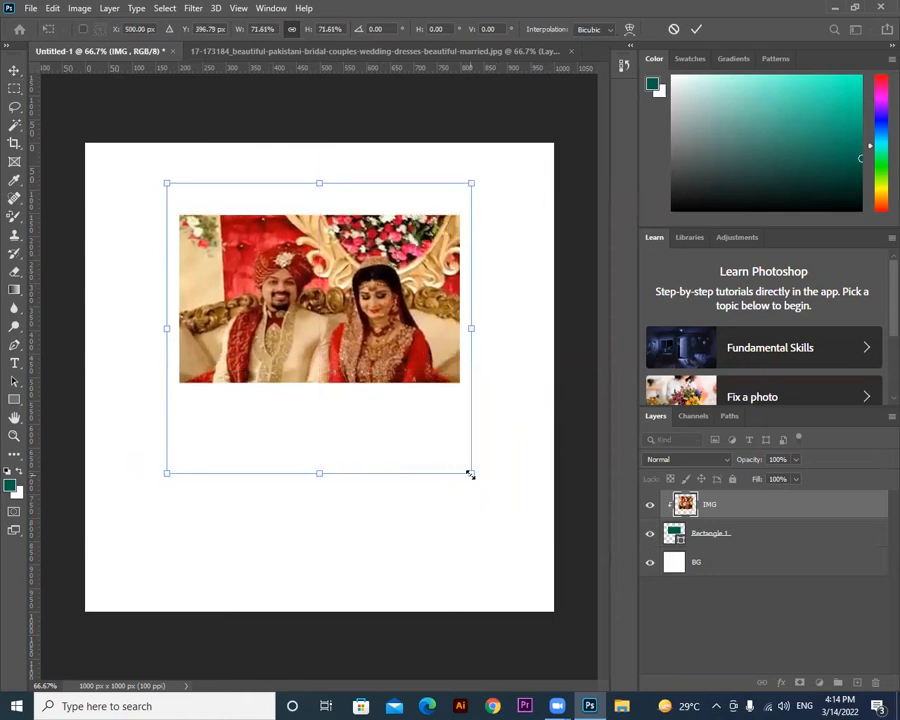
{"action": "left_click_drag", "start_coordinate": [470, 471], "coordinate": [466, 468]}
{"action": "left_click_drag", "start_coordinate": [168, 184], "coordinate": [173, 186]}
{"action": "left_click_drag", "start_coordinate": [304, 316], "coordinate": [303, 313]}
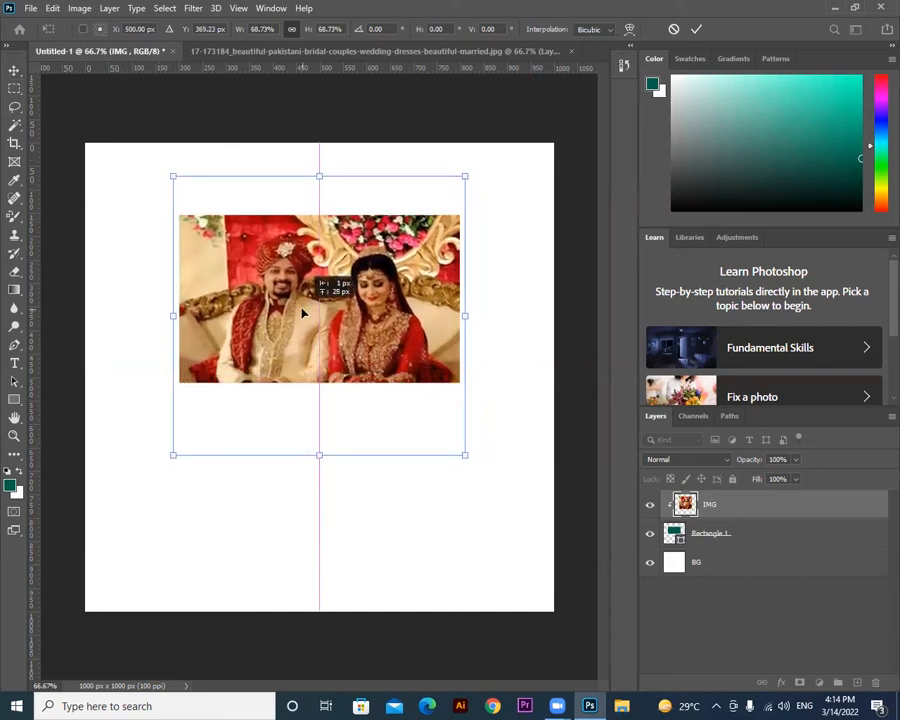
{"action": "key", "text": "Return"}
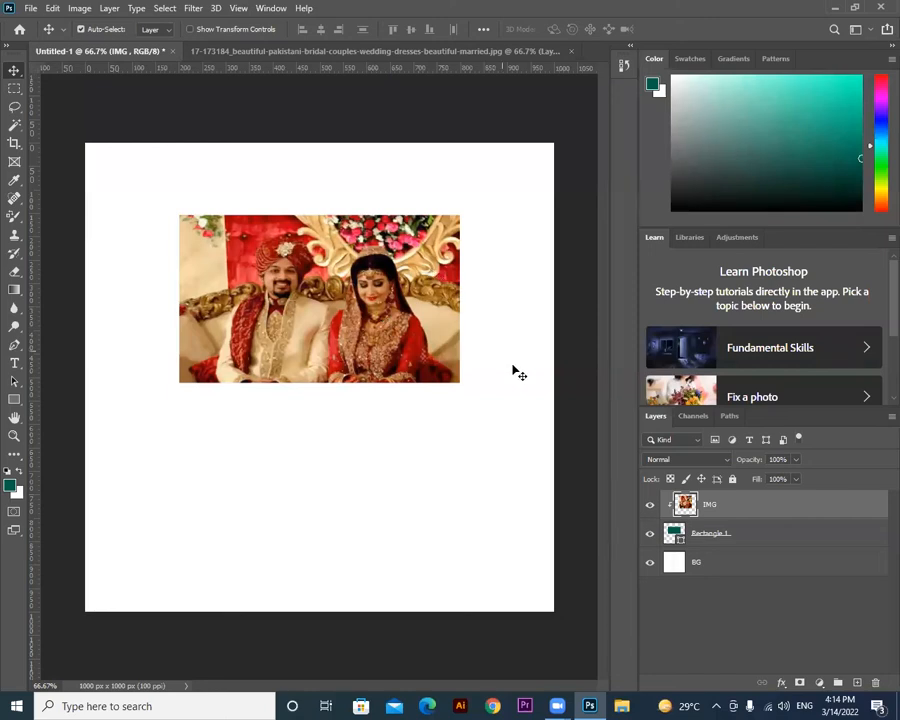
Draw a green rounded rectangle about 454 × 275 px with a 10 px corner radius below the photo.
{"action": "left_click", "coordinate": [12, 400]}
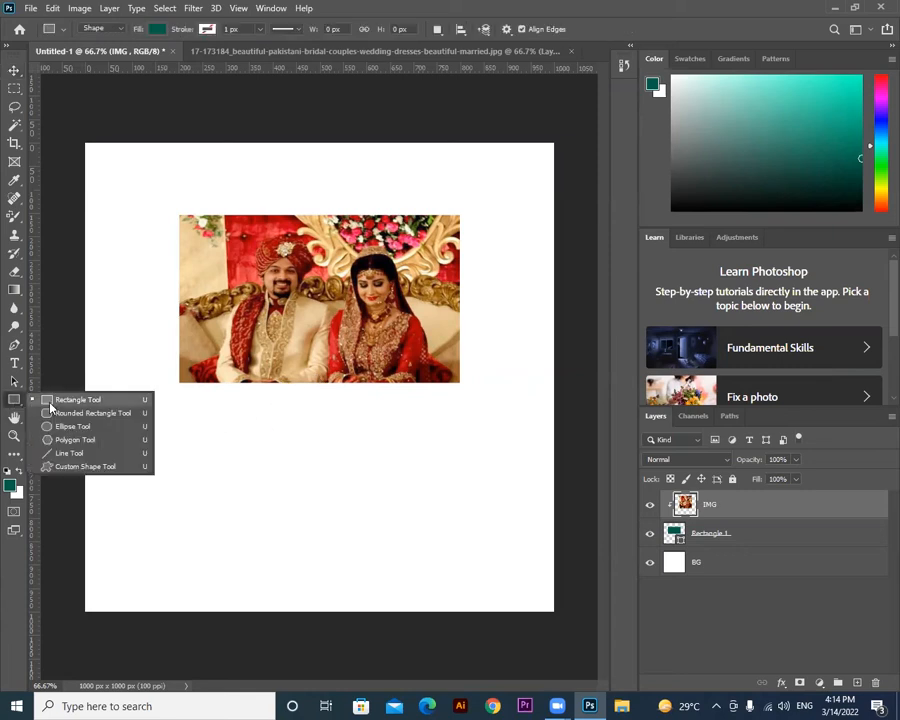
{"action": "left_click", "coordinate": [62, 413]}
{"action": "left_click", "coordinate": [18, 401]}
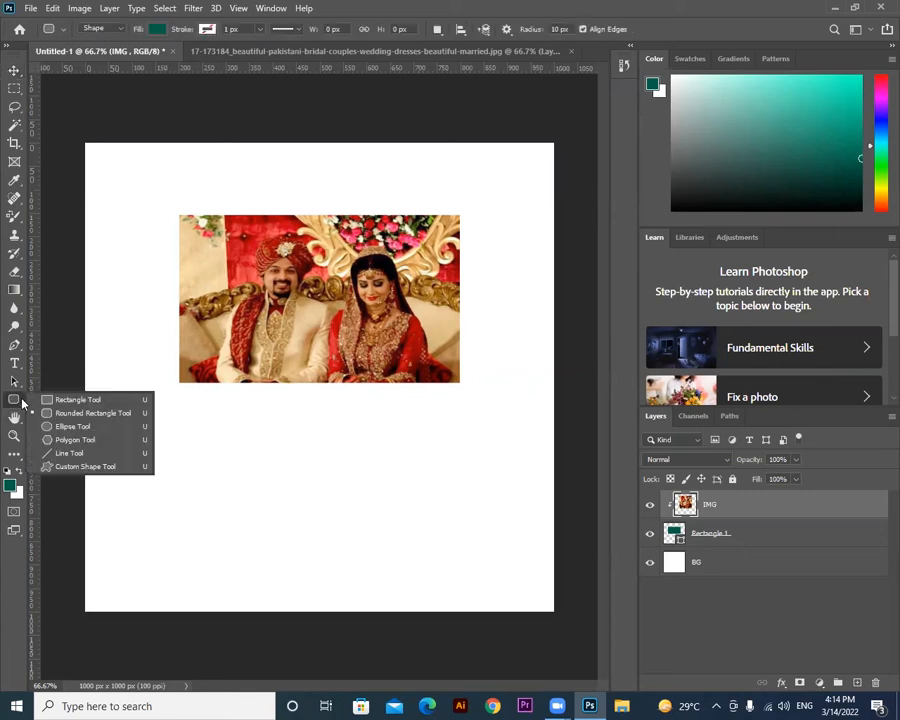
{"action": "left_click", "coordinate": [80, 413]}
{"action": "left_click_drag", "start_coordinate": [167, 419], "coordinate": [378, 546]}
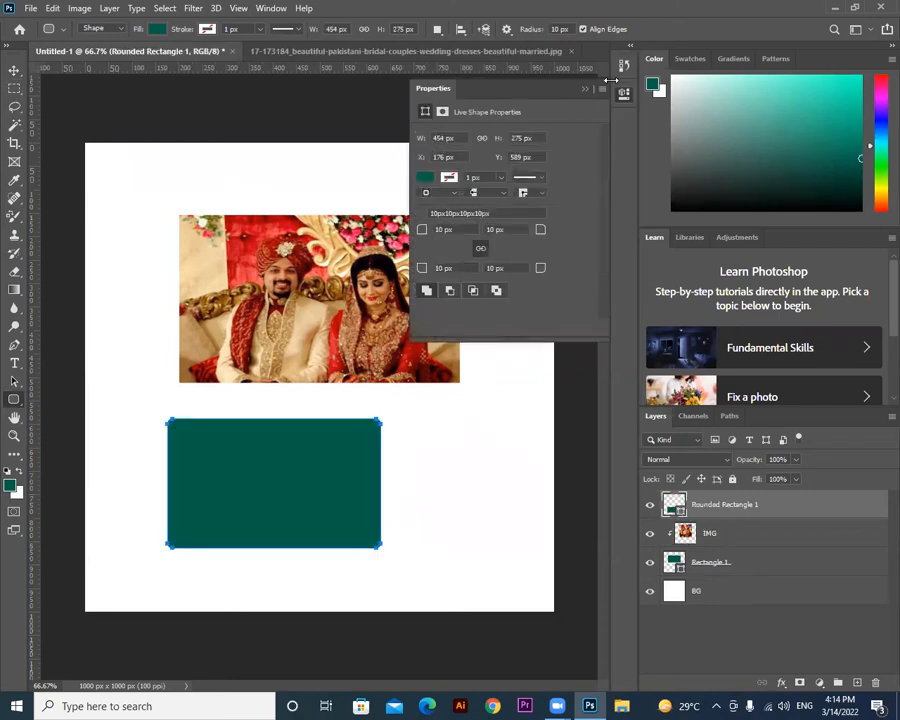
{"action": "left_click", "coordinate": [601, 89]}
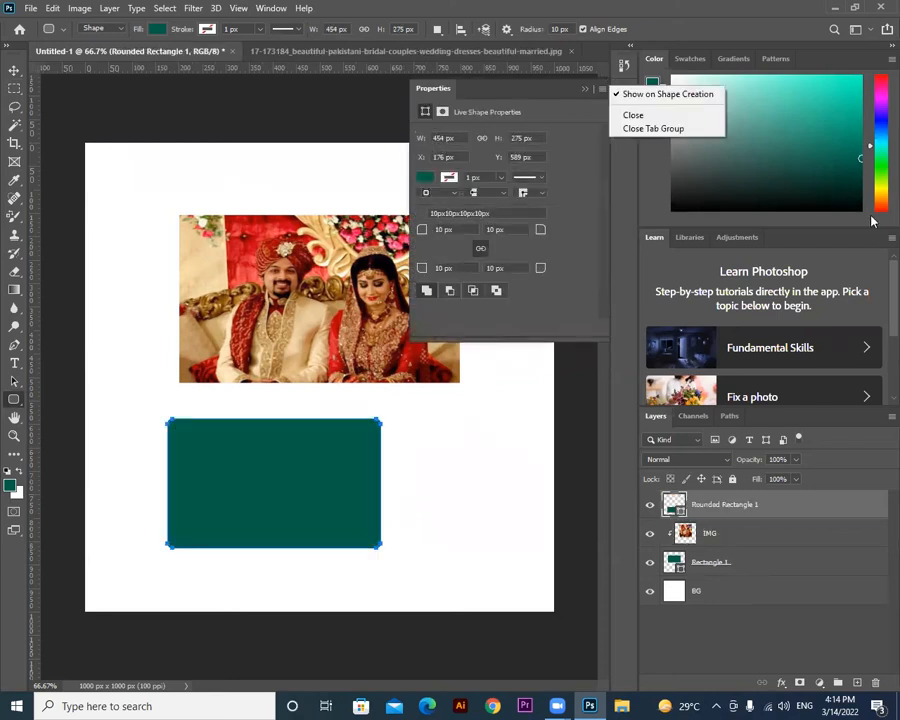
{"action": "left_click", "coordinate": [634, 115]}
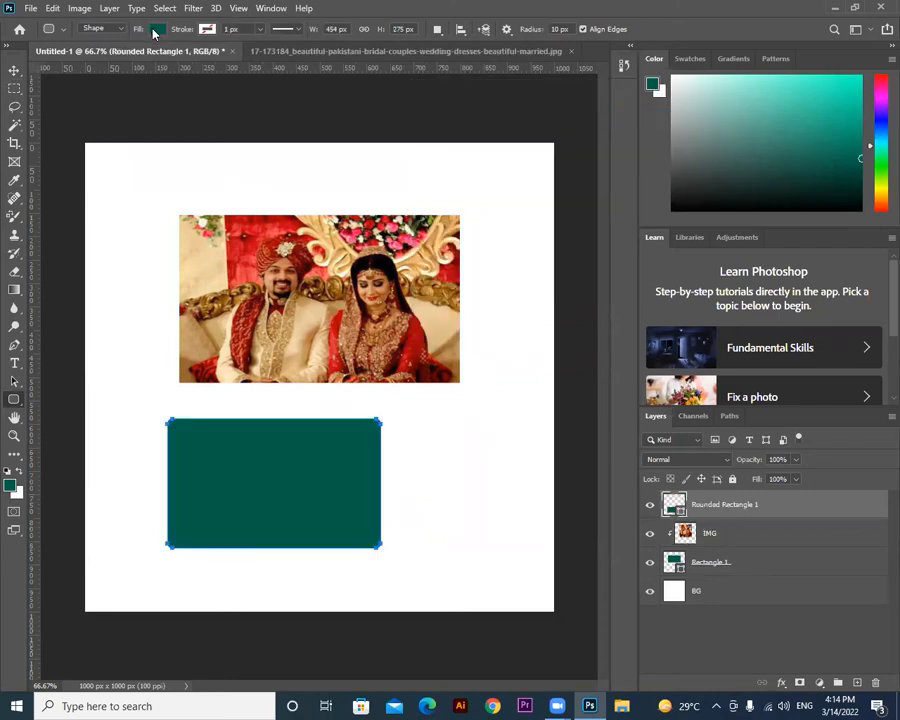
Try a black stroke about 11 px wide on the rounded rectangle and delete the shape.
{"action": "left_click", "coordinate": [260, 29]}
{"action": "left_click_drag", "start_coordinate": [266, 50], "coordinate": [269, 45]}
{"action": "left_click", "coordinate": [206, 30]}
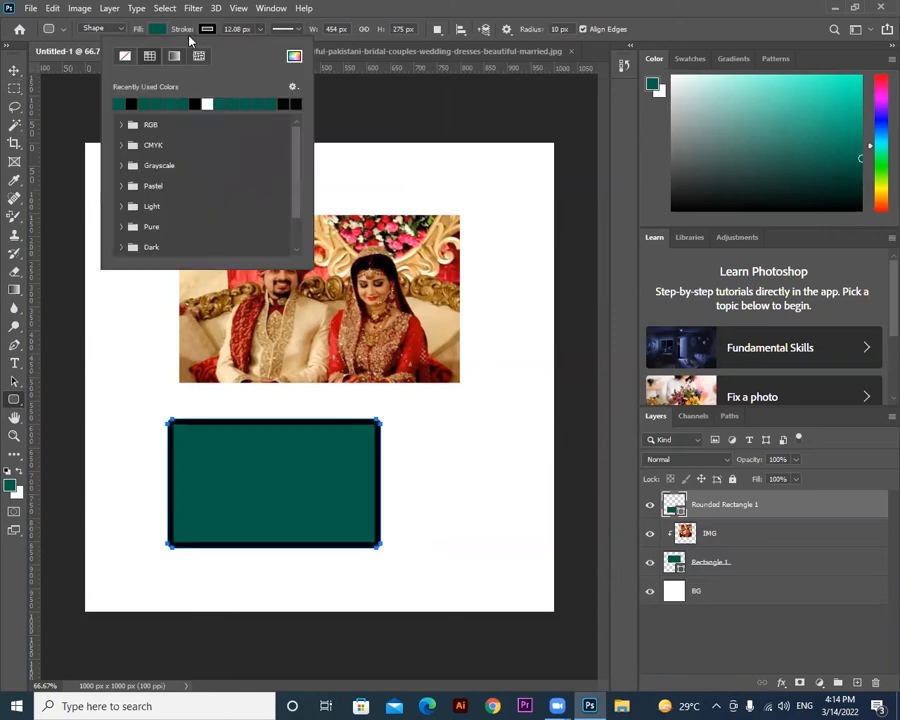
{"action": "left_click", "coordinate": [147, 103]}
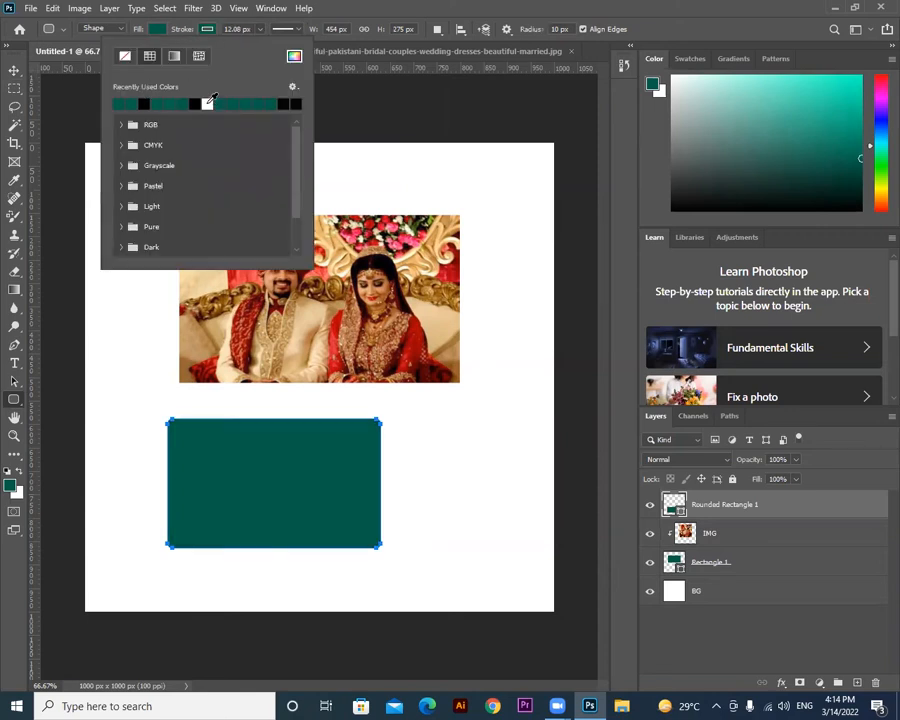
{"action": "left_click", "coordinate": [197, 105]}
{"action": "left_click", "coordinate": [260, 30]}
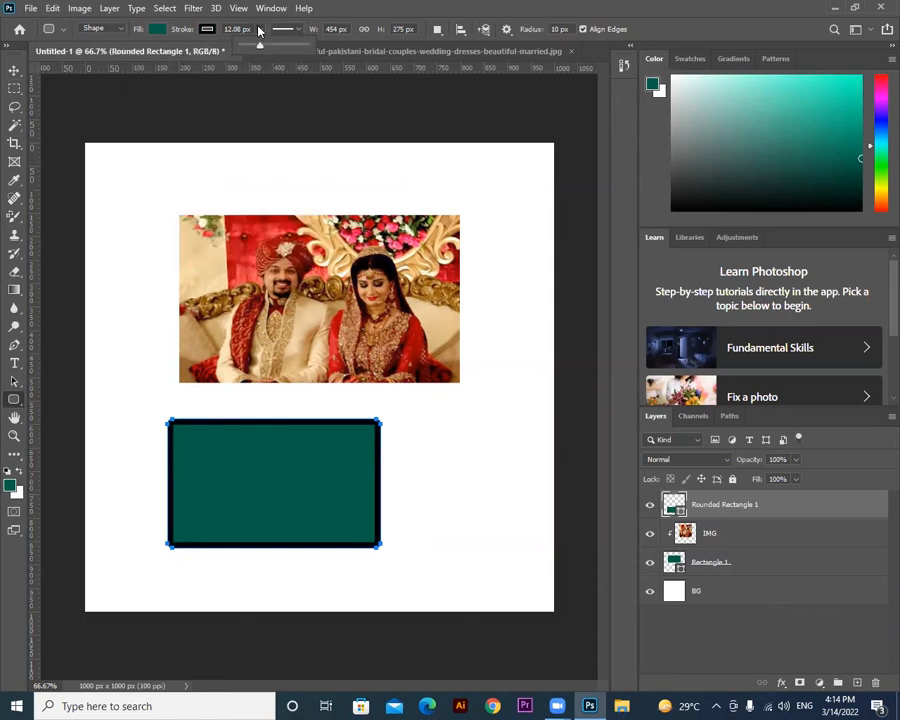
{"action": "mouse_move", "coordinate": [260, 47]}
{"action": "left_mouse_down"}
{"action": "mouse_move", "coordinate": [284, 47]}
{"action": "mouse_move", "coordinate": [248, 54]}
{"action": "mouse_move", "coordinate": [297, 52]}
{"action": "mouse_move", "coordinate": [238, 57]}
{"action": "mouse_move", "coordinate": [259, 52]}
{"action": "left_mouse_up"}
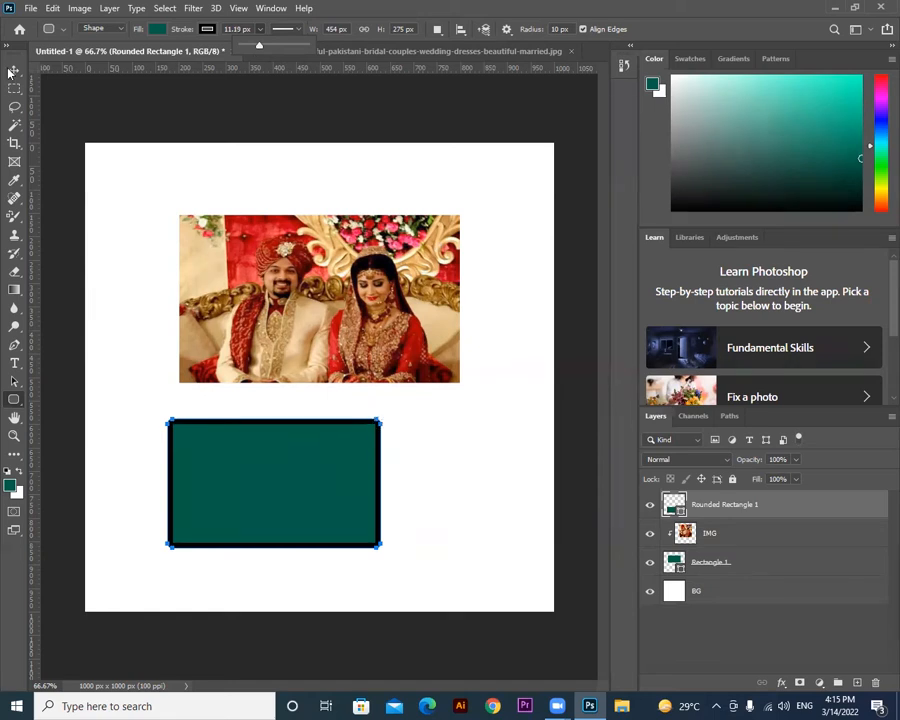
{"action": "key", "text": "v"}
{"action": "key", "text": "Delete"}
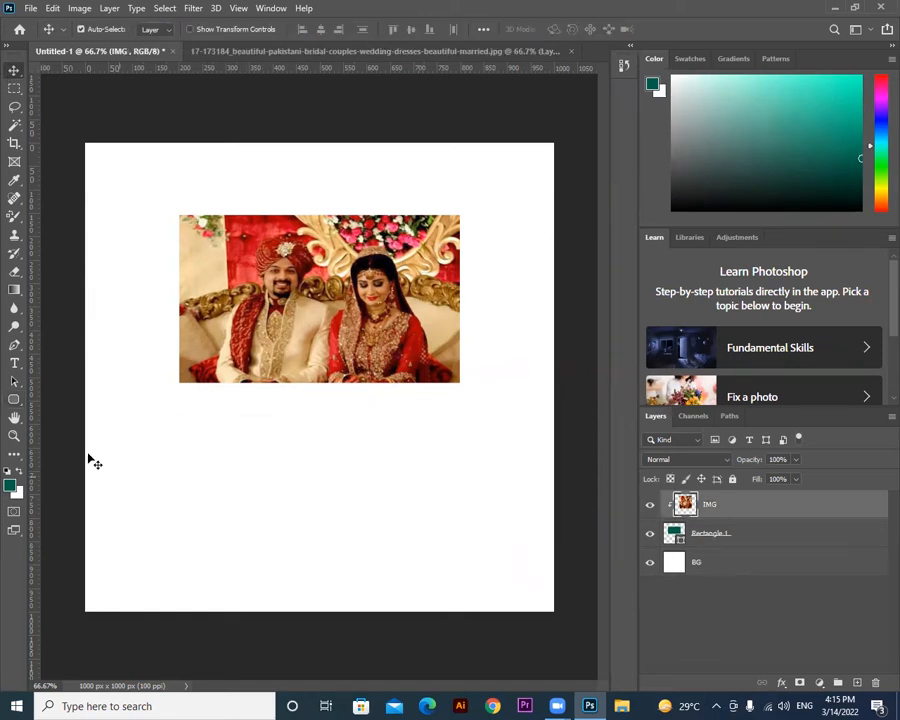
Try a green rounded rectangle about 550 × 299 px with a 100 px corner radius below the photo and delete it.
{"action": "left_click", "coordinate": [14, 401]}
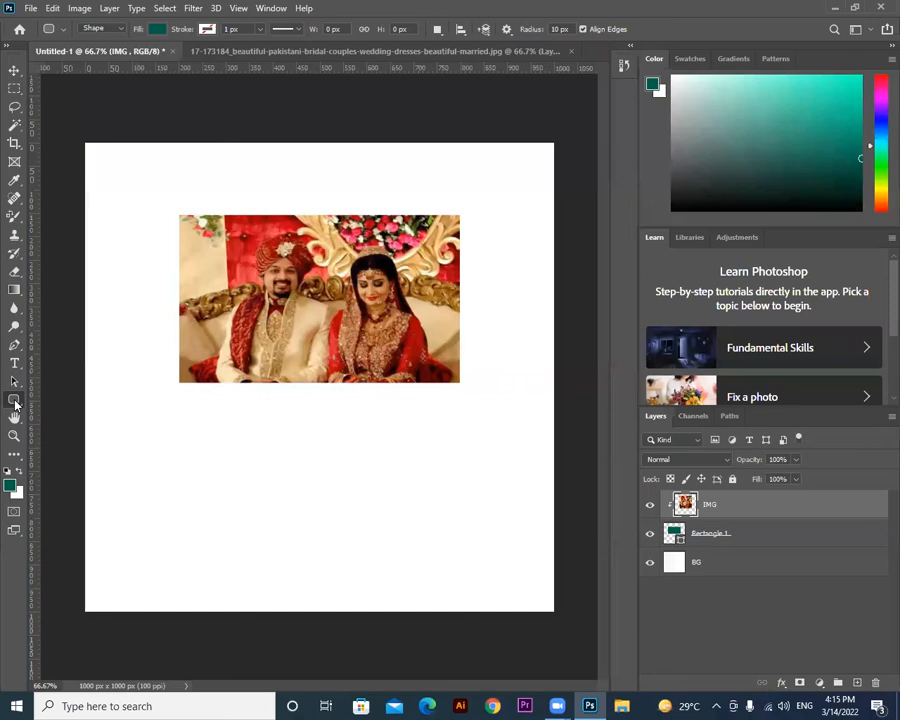
{"action": "right_click", "coordinate": [14, 403]}
{"action": "left_click", "coordinate": [68, 412]}
{"action": "left_click_drag", "start_coordinate": [561, 30], "coordinate": [549, 33]}
{"action": "key", "text": "BackSpace"}
{"action": "type", "text": "100"}
{"action": "key", "text": "Return"}
{"action": "left_click_drag", "start_coordinate": [173, 427], "coordinate": [430, 567]}
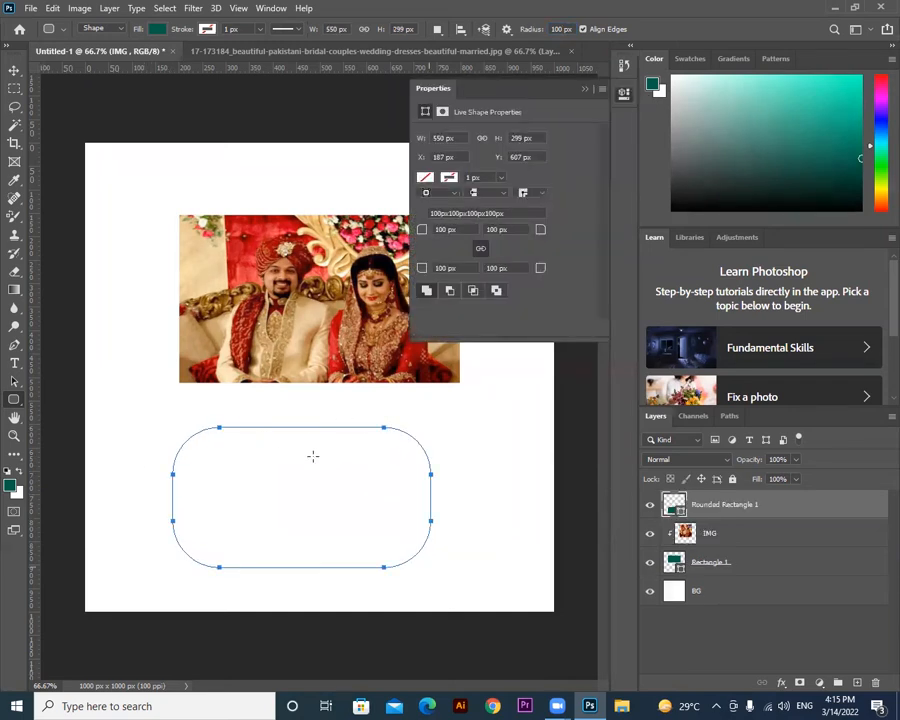
{"action": "key", "text": "alt+BackSpace"}
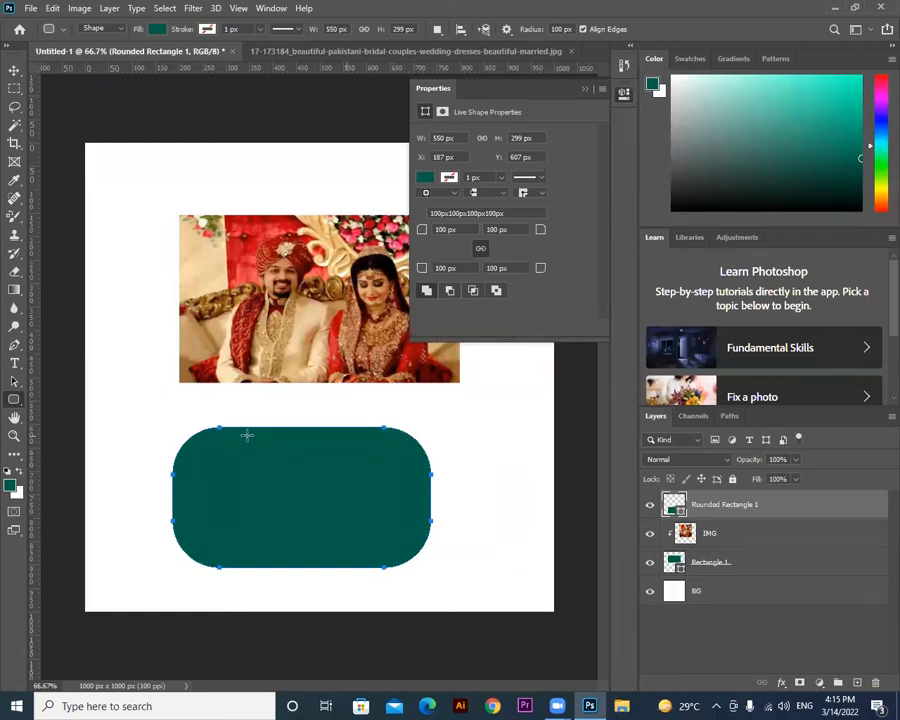
{"action": "left_click", "coordinate": [15, 72]}
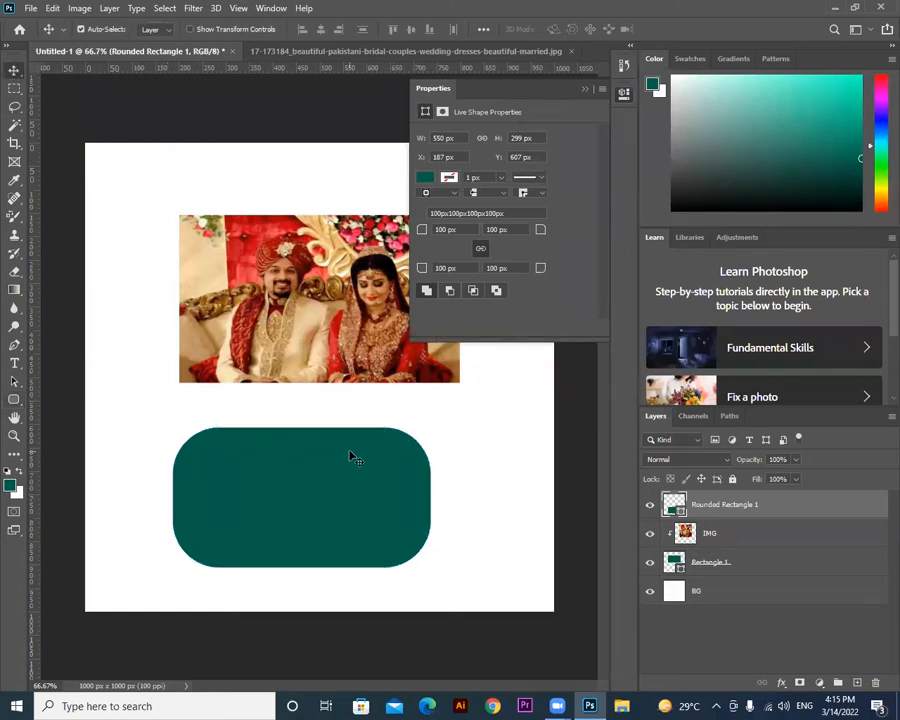
{"action": "key", "text": "Delete"}
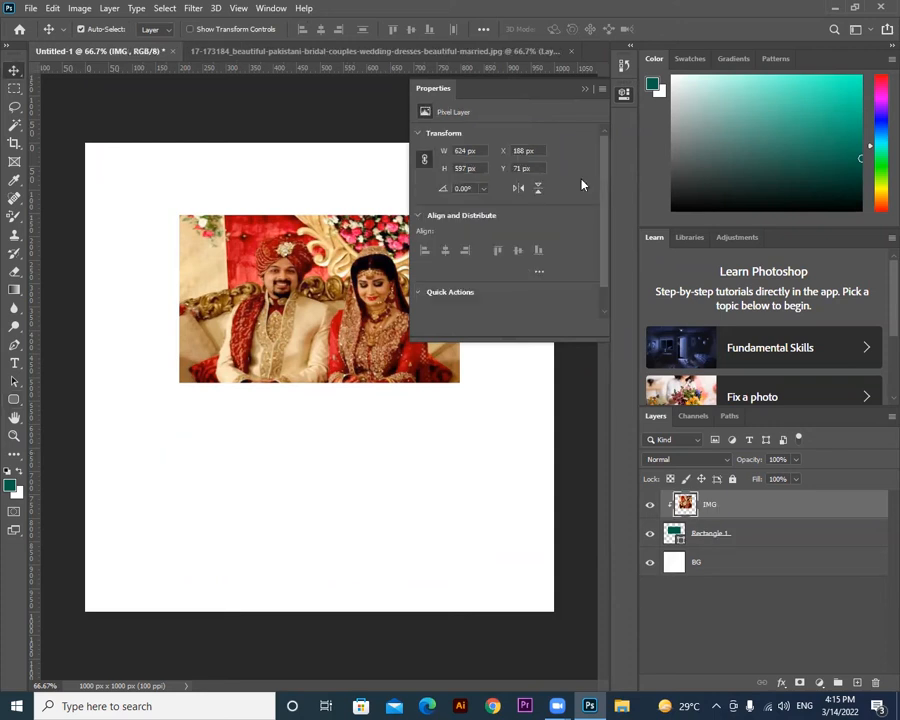
Try a rounded rectangle about 493 × 283 px with a 20 px corner radius below the photo and delete it.
{"action": "left_click", "coordinate": [14, 399]}
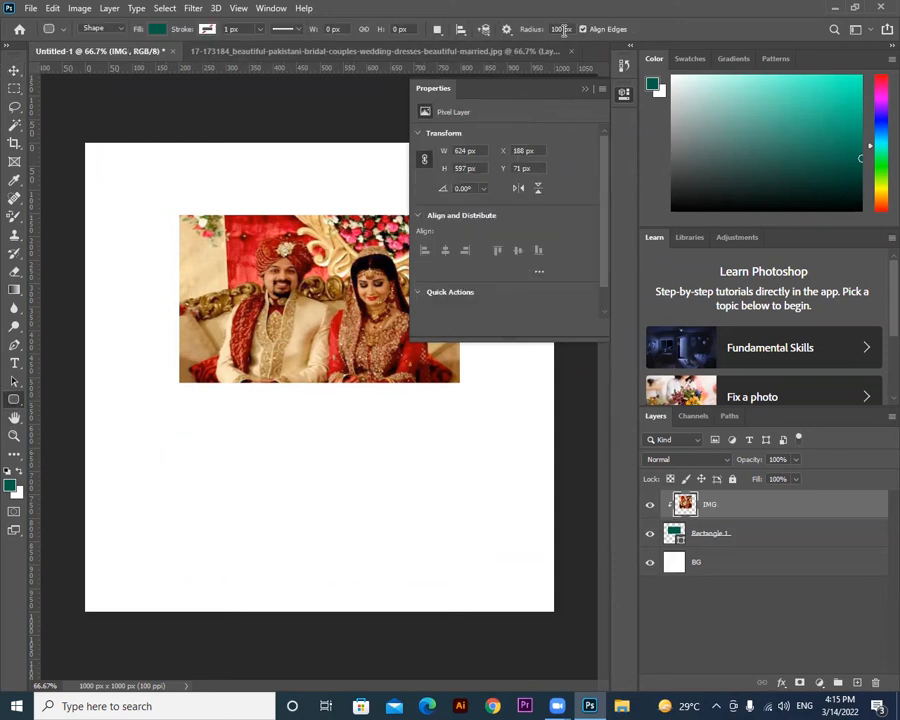
{"action": "left_click", "coordinate": [532, 30]}
{"action": "type", "text": "20"}
{"action": "left_click_drag", "start_coordinate": [192, 418], "coordinate": [422, 549]}
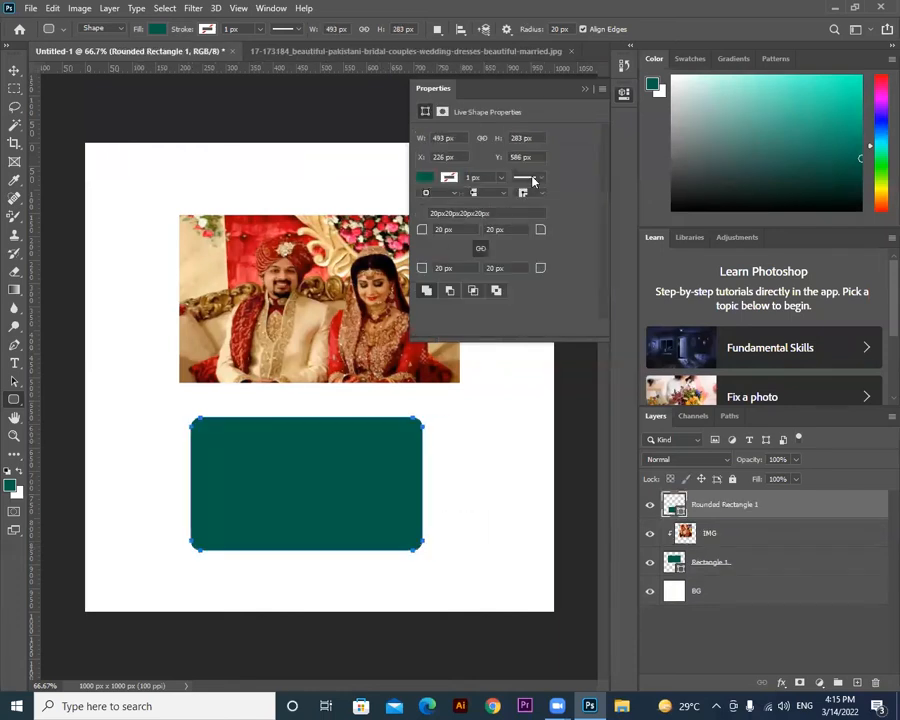
{"action": "left_click", "coordinate": [601, 89]}
{"action": "left_click", "coordinate": [640, 115]}
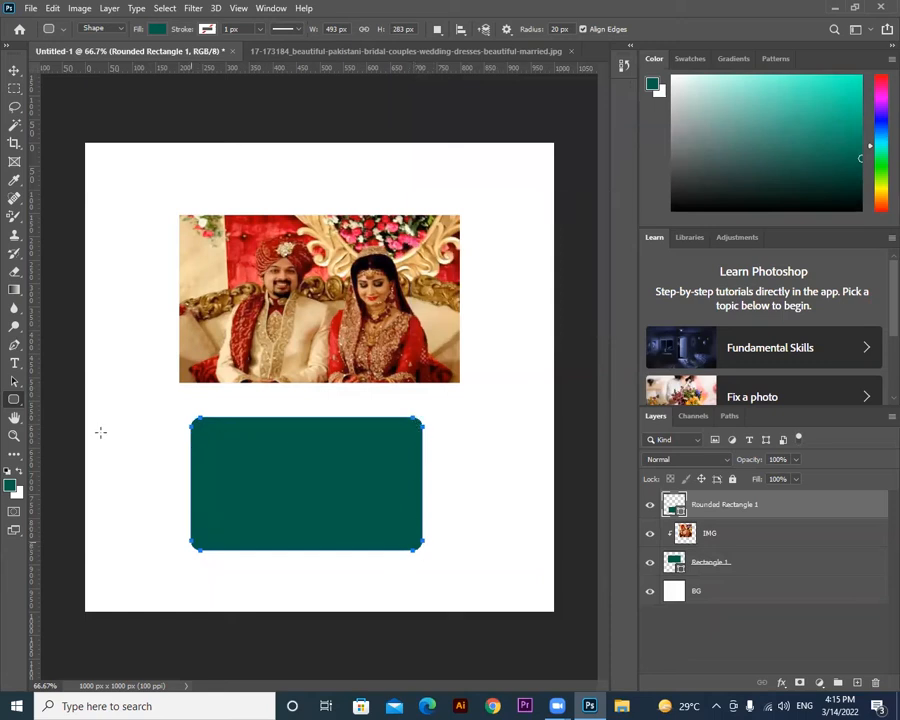
{"action": "left_click", "coordinate": [14, 70]}
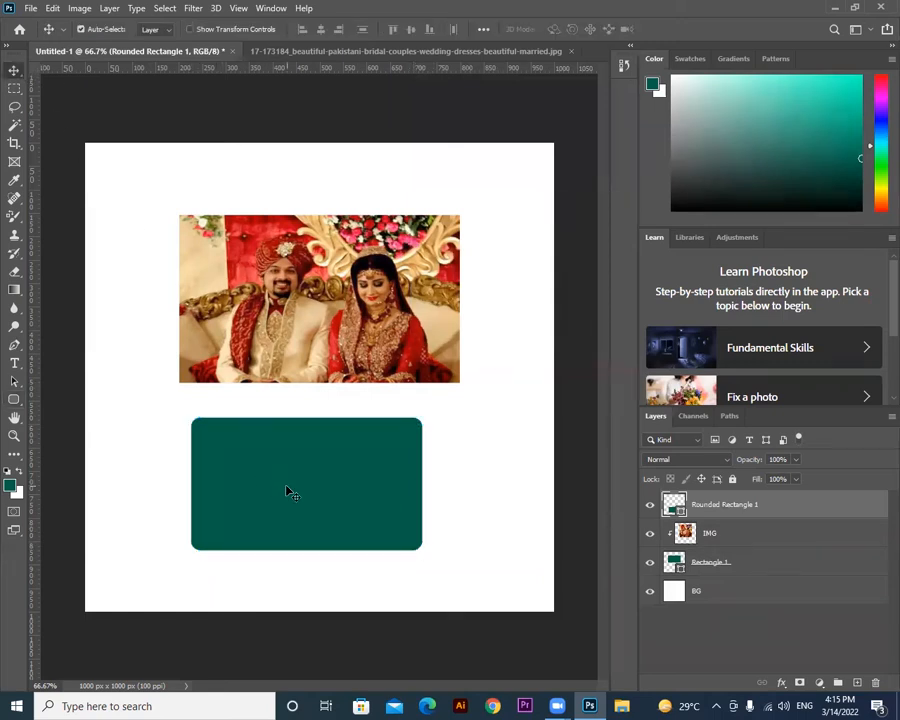
{"action": "key", "text": "Delete"}
Try a rounded rectangle about 518 × 335 px with the corner radius set to 300 px and delete it.
{"action": "left_click", "coordinate": [14, 399]}
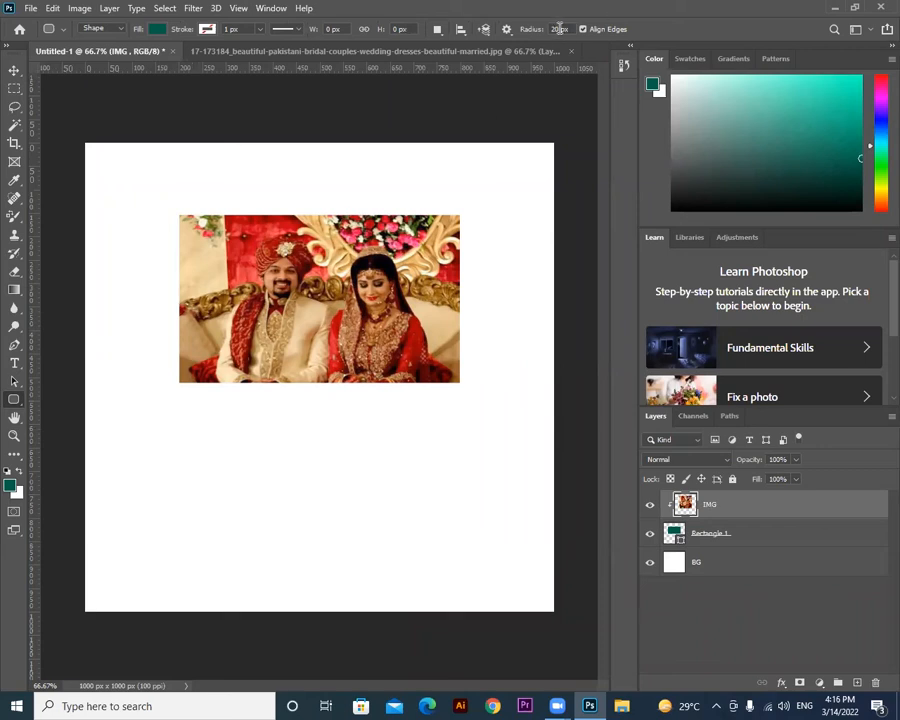
{"action": "double_click", "coordinate": [550, 30]}
{"action": "left_click_drag", "start_coordinate": [220, 410], "coordinate": [463, 567]}
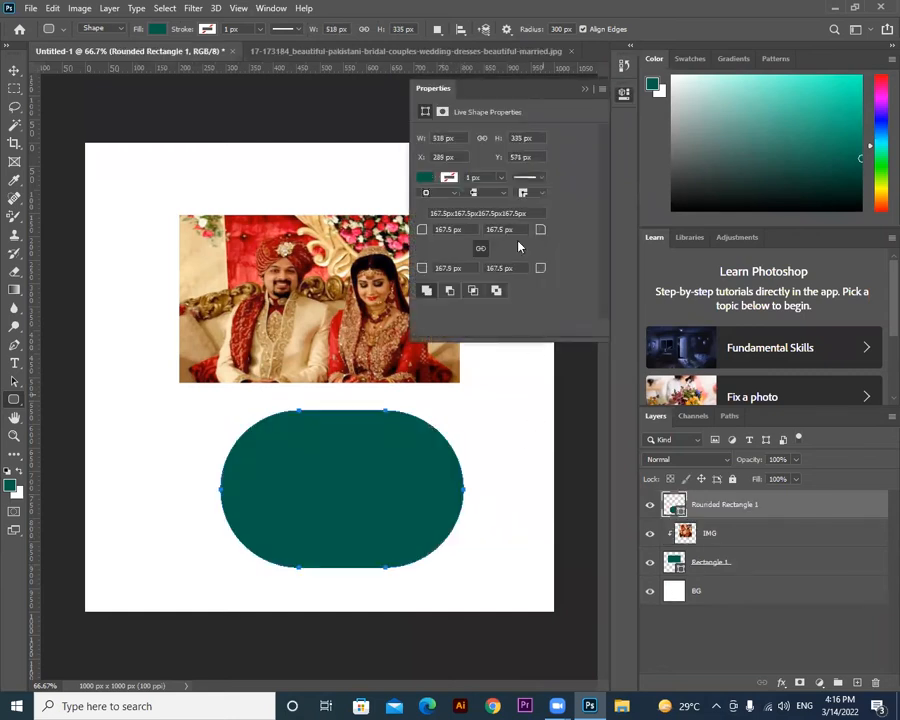
{"action": "left_click", "coordinate": [602, 89]}
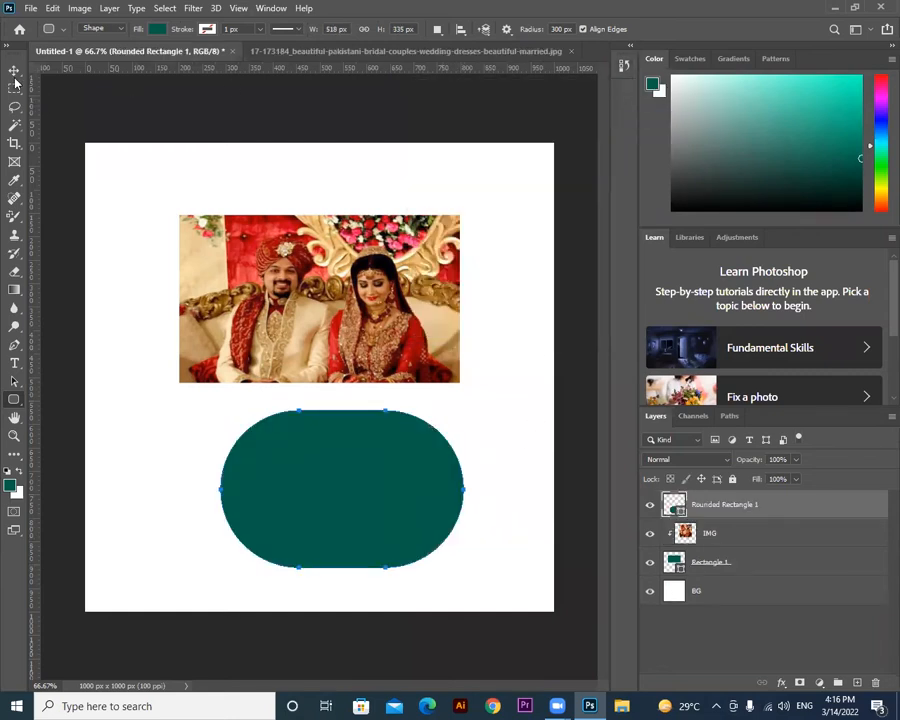
{"action": "key", "text": "v"}
{"action": "key", "text": "Delete"}
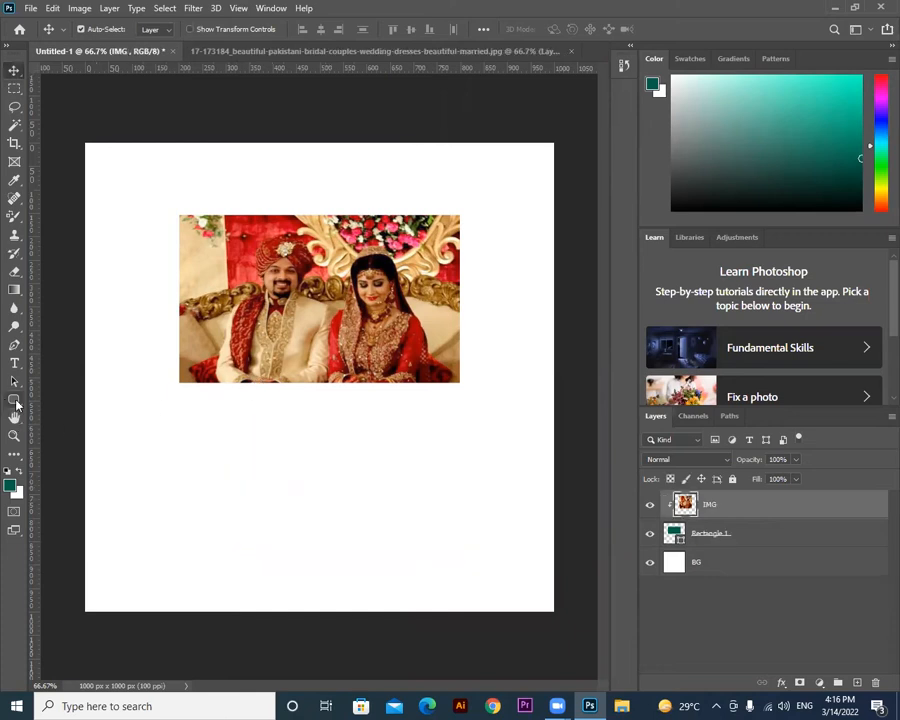
Add a dark green stroke about 8 px wide to the Rectangle 1 shape framing the photo.
{"action": "key", "text": "u"}
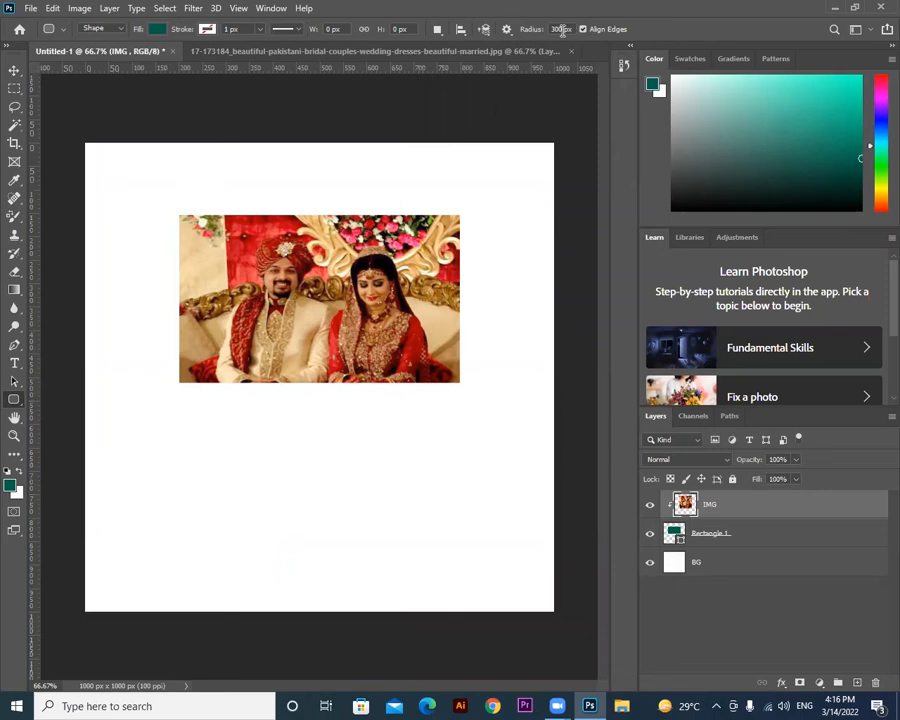
{"action": "left_click", "coordinate": [14, 70]}
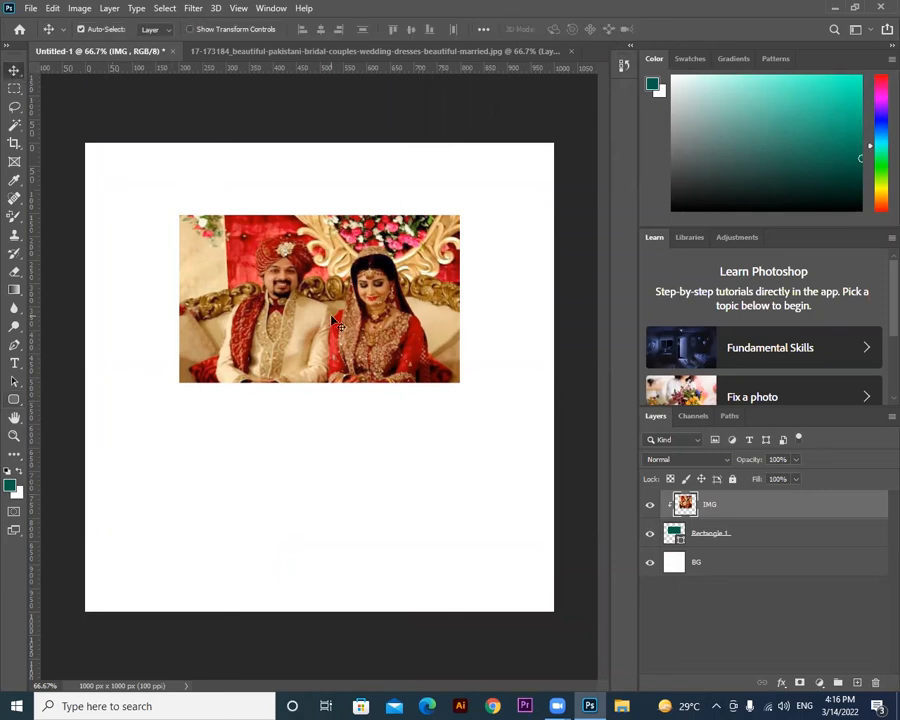
{"action": "left_click", "coordinate": [705, 537]}
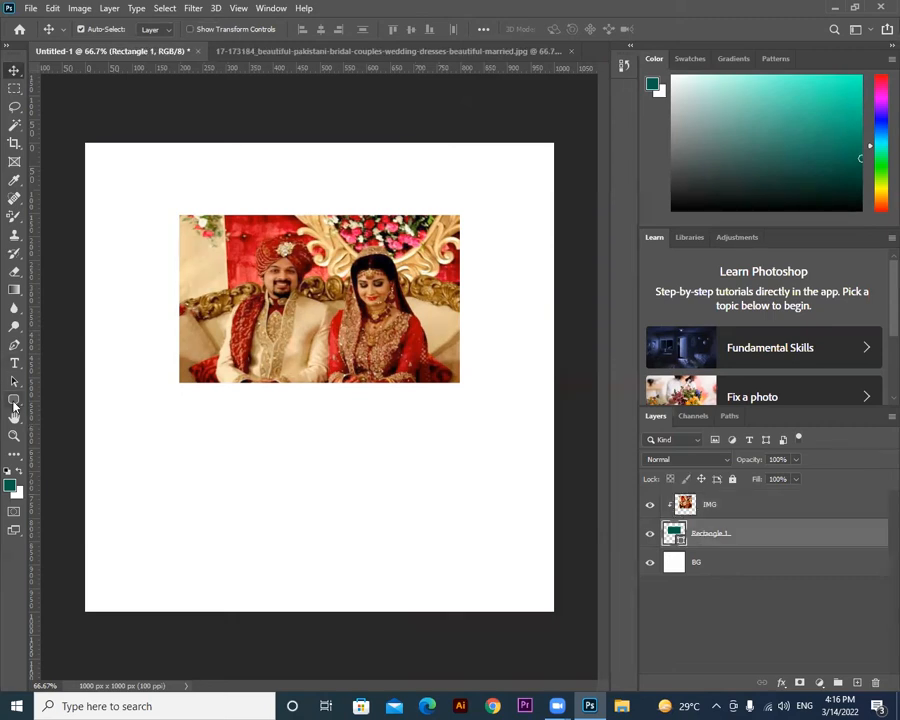
{"action": "left_click", "coordinate": [13, 400]}
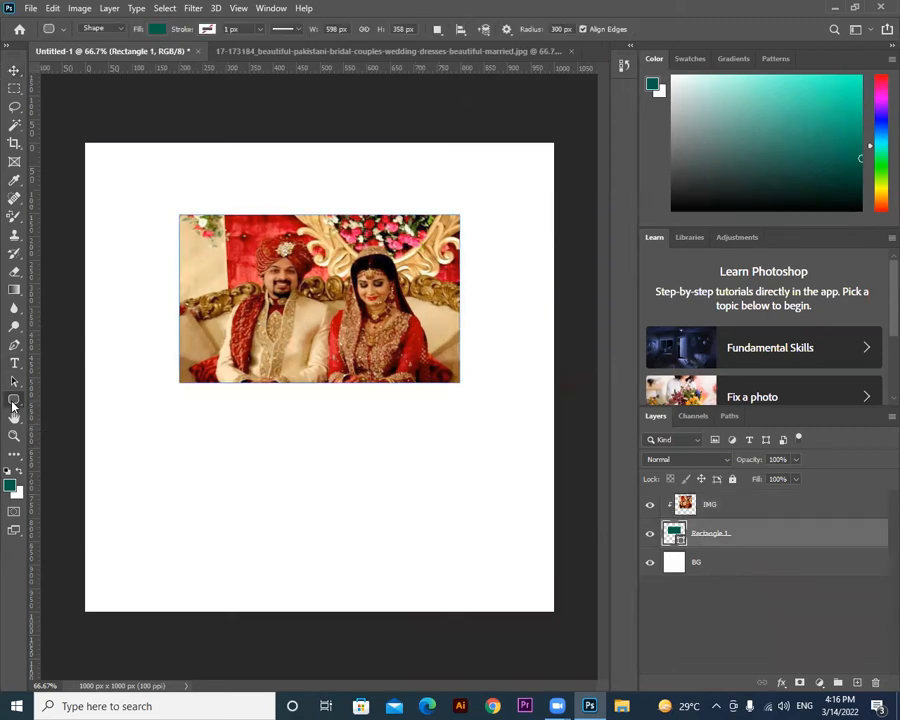
{"action": "left_click", "coordinate": [206, 29]}
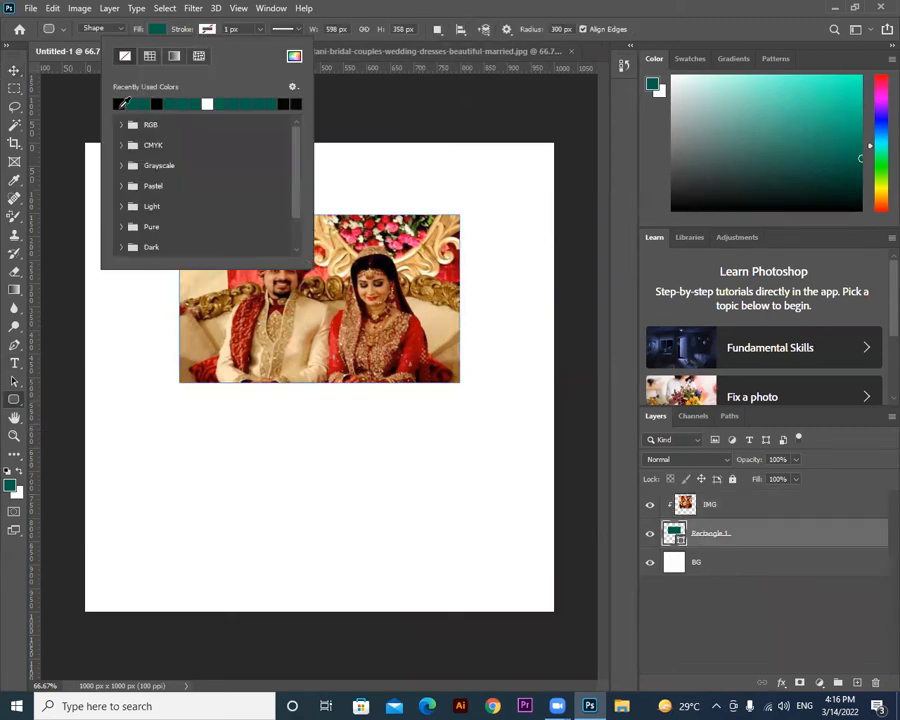
{"action": "left_click", "coordinate": [131, 104]}
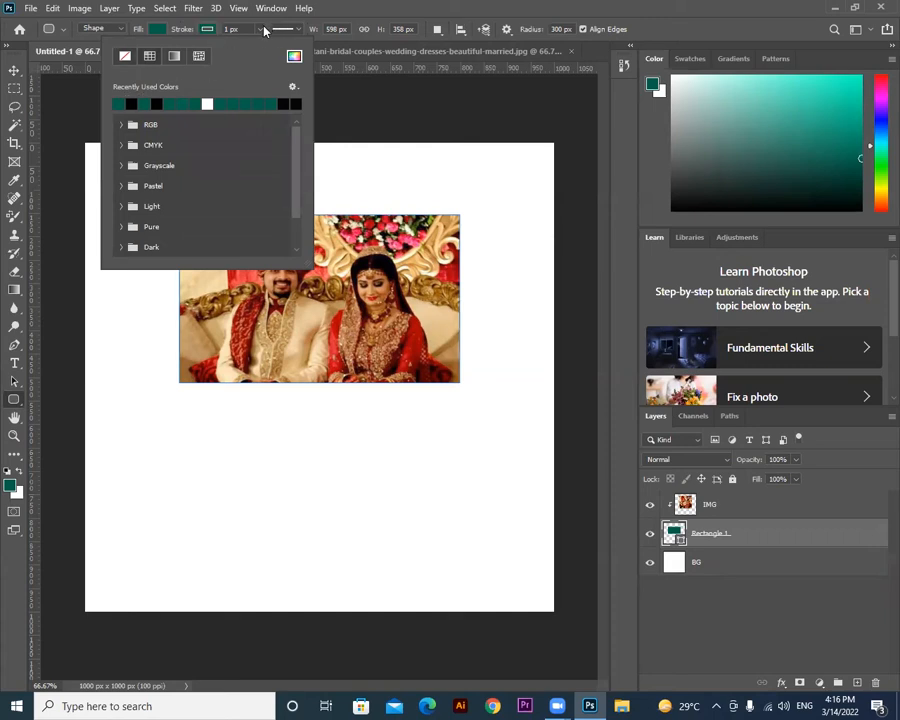
{"action": "left_click", "coordinate": [260, 31]}
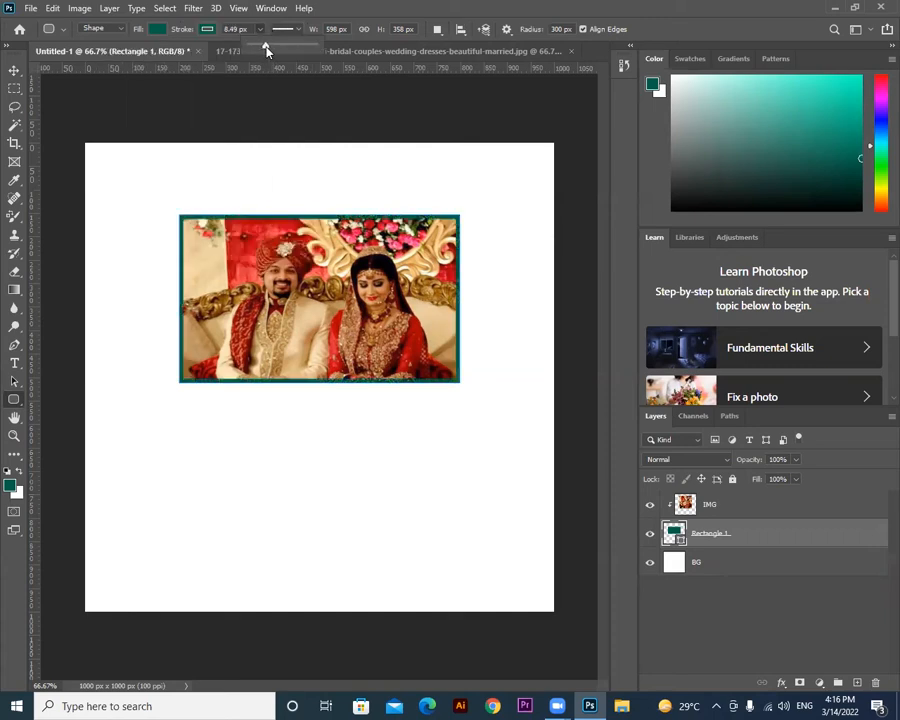
{"action": "left_click_drag", "start_coordinate": [263, 50], "coordinate": [266, 48]}
{"action": "key", "text": "v"}
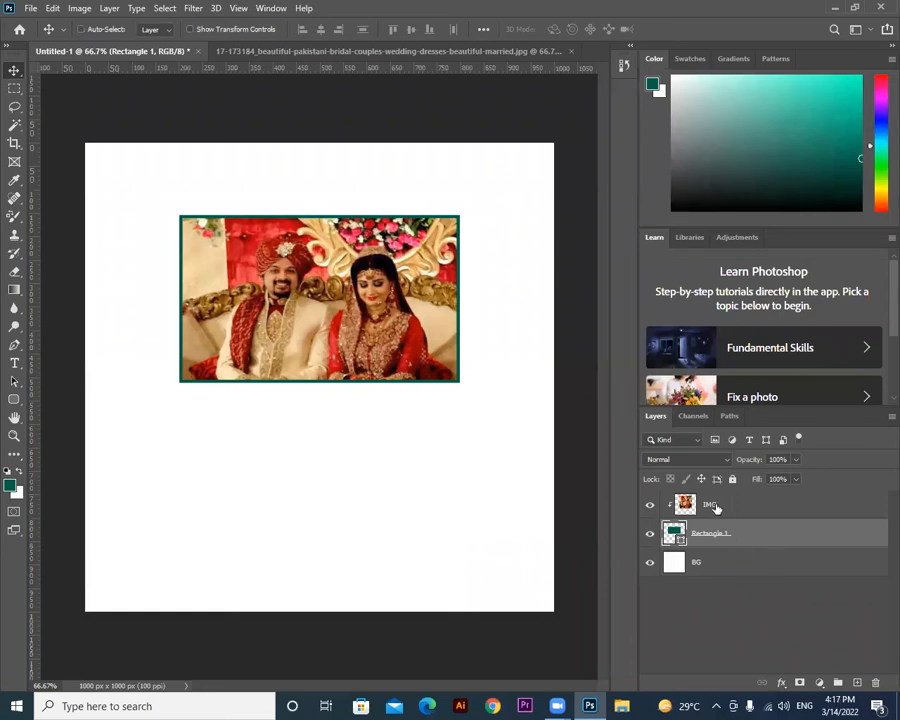
Select the IMG and Rectangle 1 layers and move them together downward toward the middle of the canvas.
{"action": "left_click", "coordinate": [716, 508], "text": "shift"}
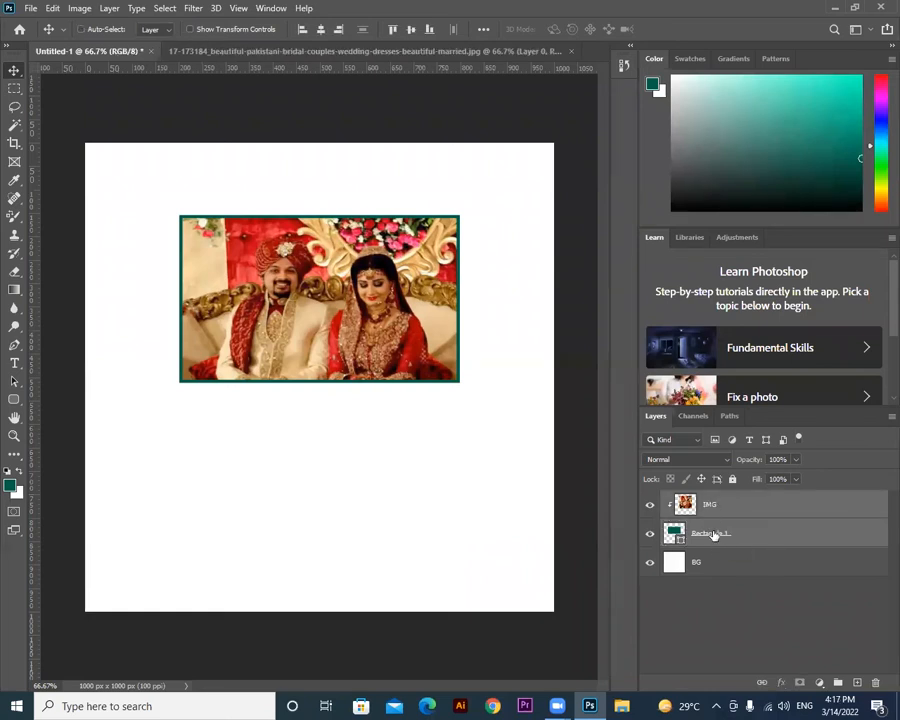
{"action": "left_click", "coordinate": [699, 534]}
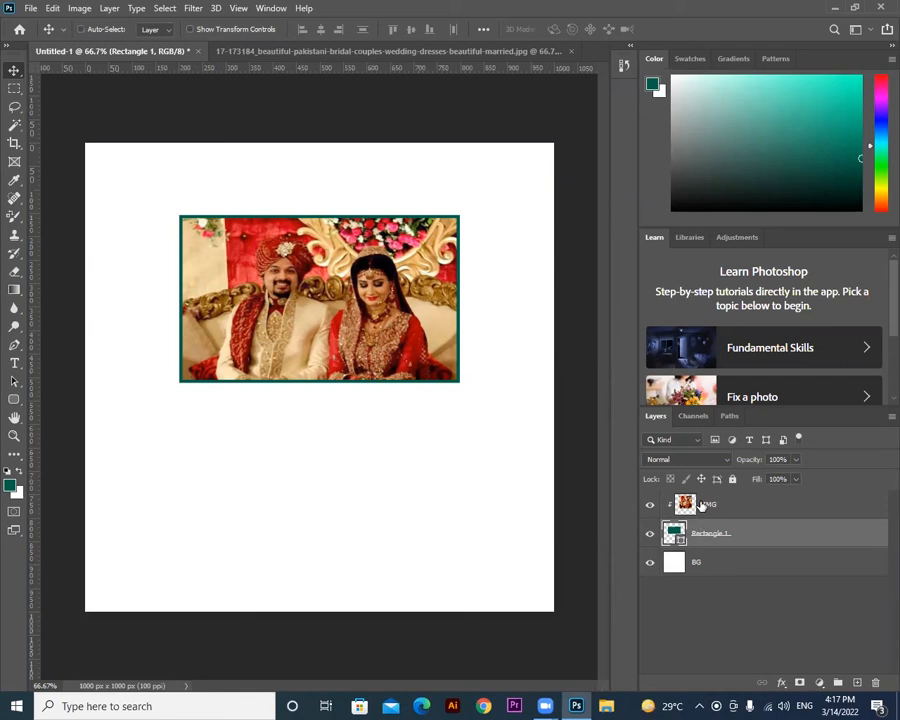
{"action": "left_click", "coordinate": [707, 509], "text": "shift"}
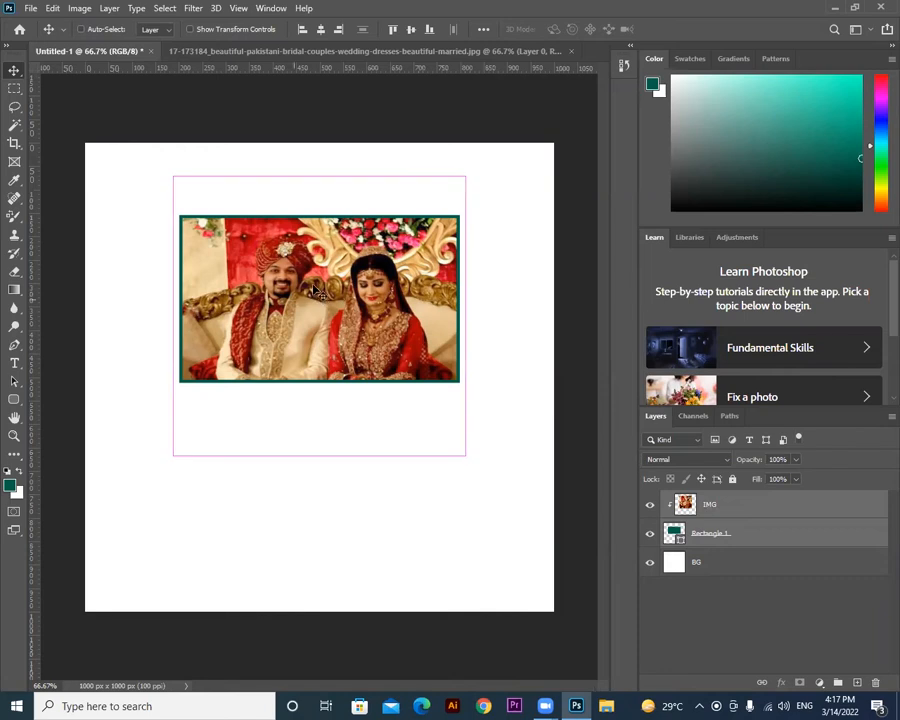
{"action": "mouse_move", "coordinate": [314, 286]}
{"action": "left_mouse_down"}
{"action": "mouse_move", "coordinate": [318, 330]}
{"action": "mouse_move", "coordinate": [256, 345]}
{"action": "mouse_move", "coordinate": [356, 400]}
{"action": "mouse_move", "coordinate": [380, 447]}
{"action": "mouse_move", "coordinate": [220, 443]}
{"action": "mouse_move", "coordinate": [418, 322]}
{"action": "mouse_move", "coordinate": [425, 226]}
{"action": "mouse_move", "coordinate": [227, 194]}
{"action": "mouse_move", "coordinate": [313, 304]}
{"action": "mouse_move", "coordinate": [308, 310]}
{"action": "left_mouse_up"}
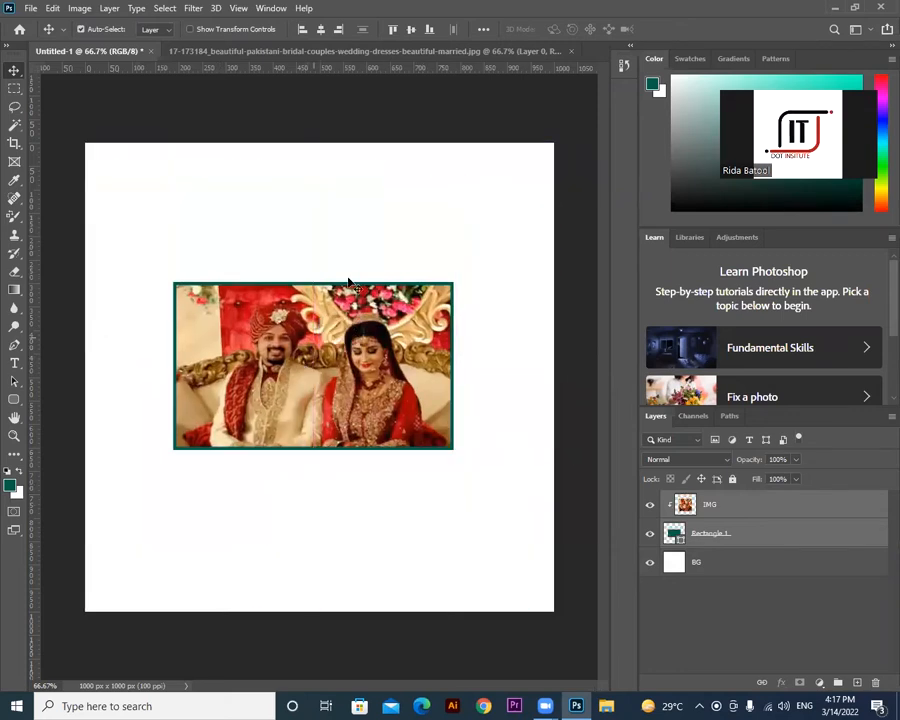
Reposition the IMG photo inside the Rectangle 1 frame several times, moving it separately from the frame.
{"action": "left_click", "coordinate": [707, 537]}
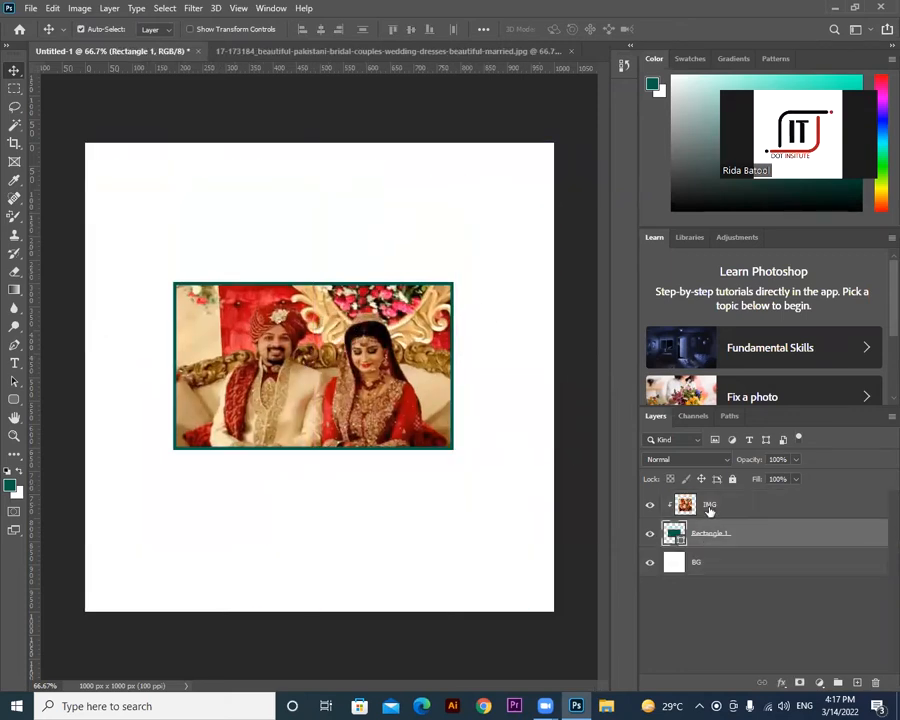
{"action": "left_click", "coordinate": [710, 509]}
{"action": "left_click_drag", "start_coordinate": [380, 366], "coordinate": [284, 358]}
{"action": "left_click", "coordinate": [706, 534]}
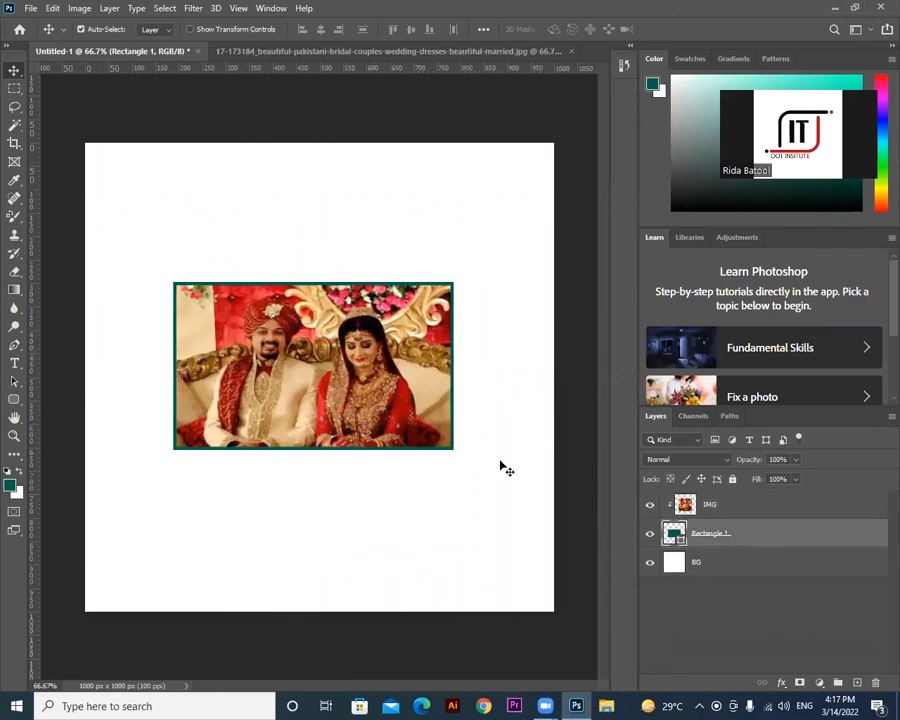
{"action": "left_click_drag", "start_coordinate": [330, 430], "coordinate": [332, 361]}
{"action": "left_click", "coordinate": [706, 540]}
{"action": "left_click_drag", "start_coordinate": [433, 428], "coordinate": [458, 503]}
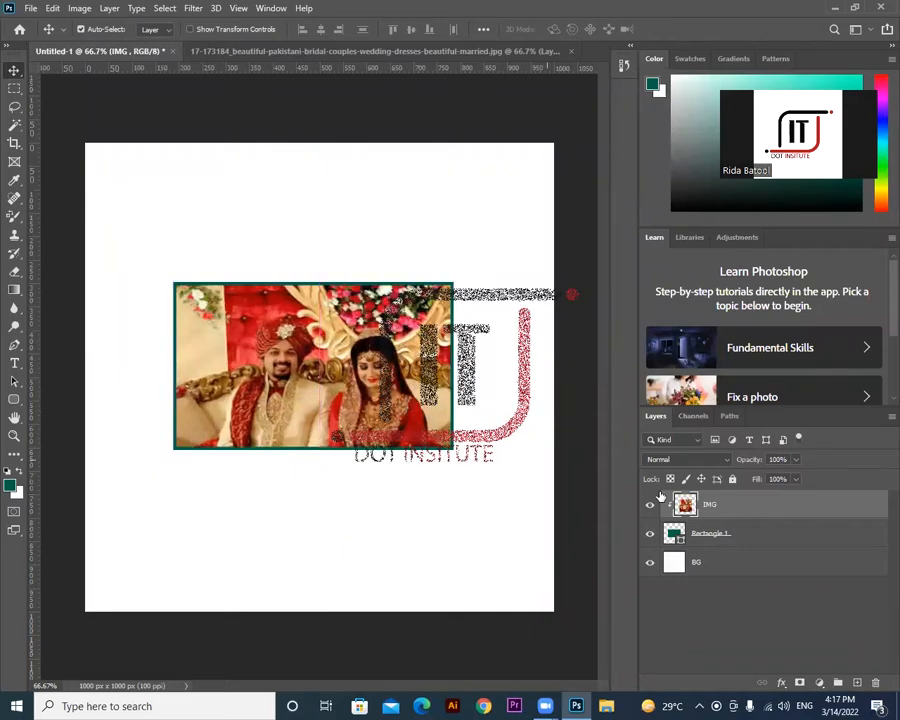
Move the Rectangle 1 frame slightly up and to the right, and reposition the photo so it fills the frame.
{"action": "left_click", "coordinate": [713, 534]}
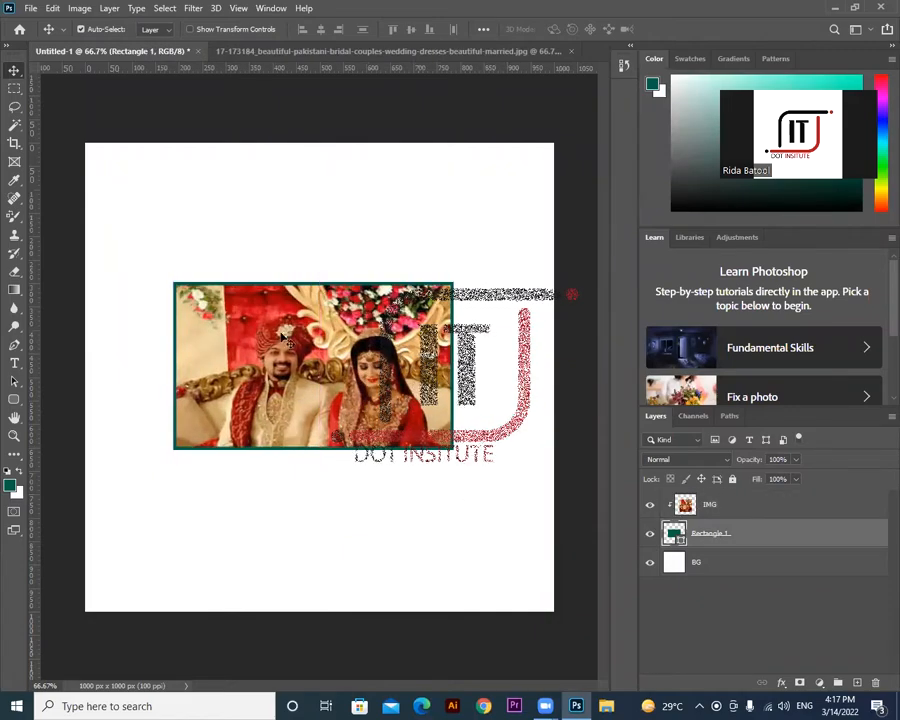
{"action": "left_click_drag", "start_coordinate": [206, 340], "coordinate": [286, 342]}
{"action": "left_click", "coordinate": [200, 340]}
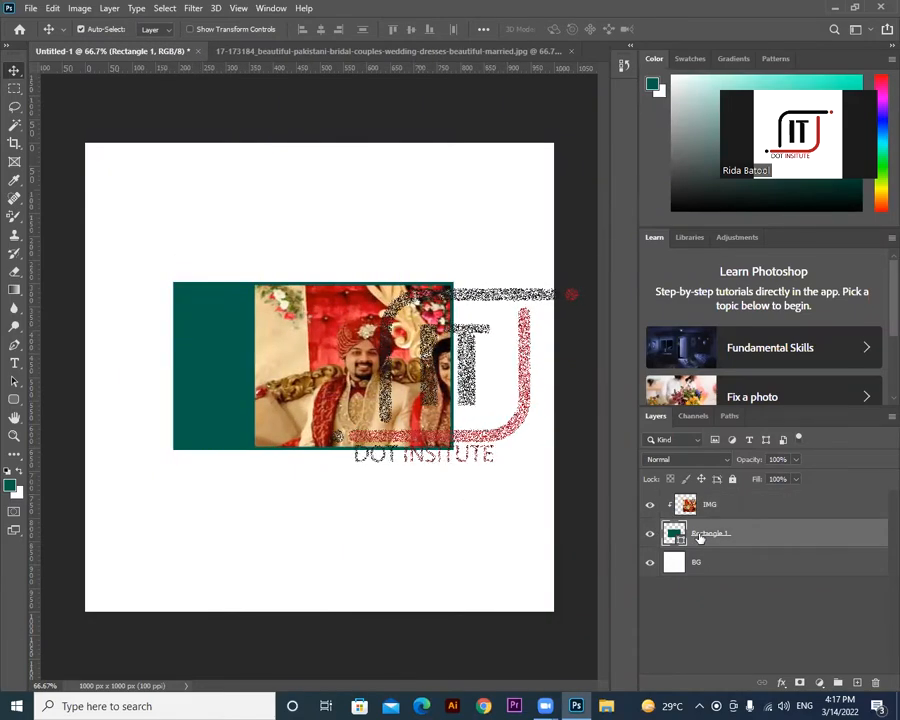
{"action": "left_click_drag", "start_coordinate": [225, 354], "coordinate": [244, 344]}
{"action": "left_click_drag", "start_coordinate": [340, 370], "coordinate": [280, 370]}
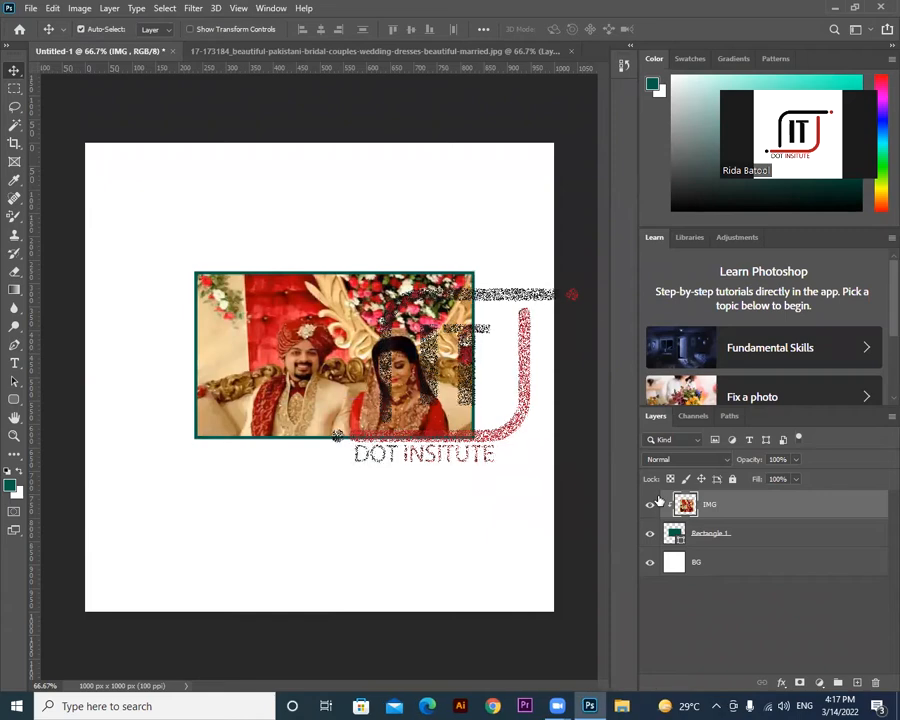
Select the Rectangle 1 and IMG layers and move them together slightly to the left.
{"action": "left_click", "coordinate": [707, 537]}
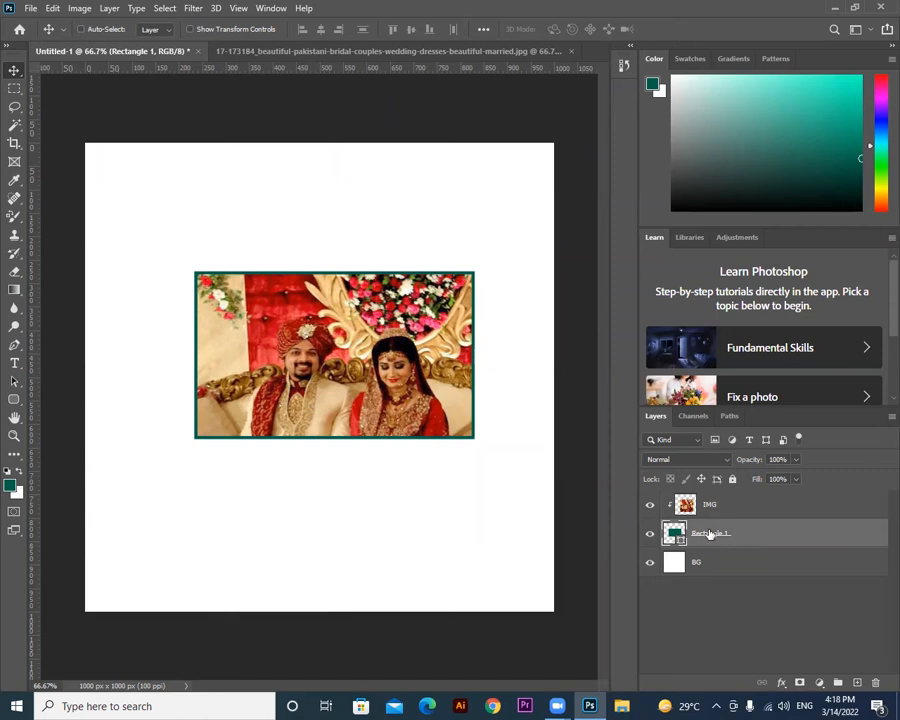
{"action": "left_click", "coordinate": [714, 505], "text": "ctrl"}
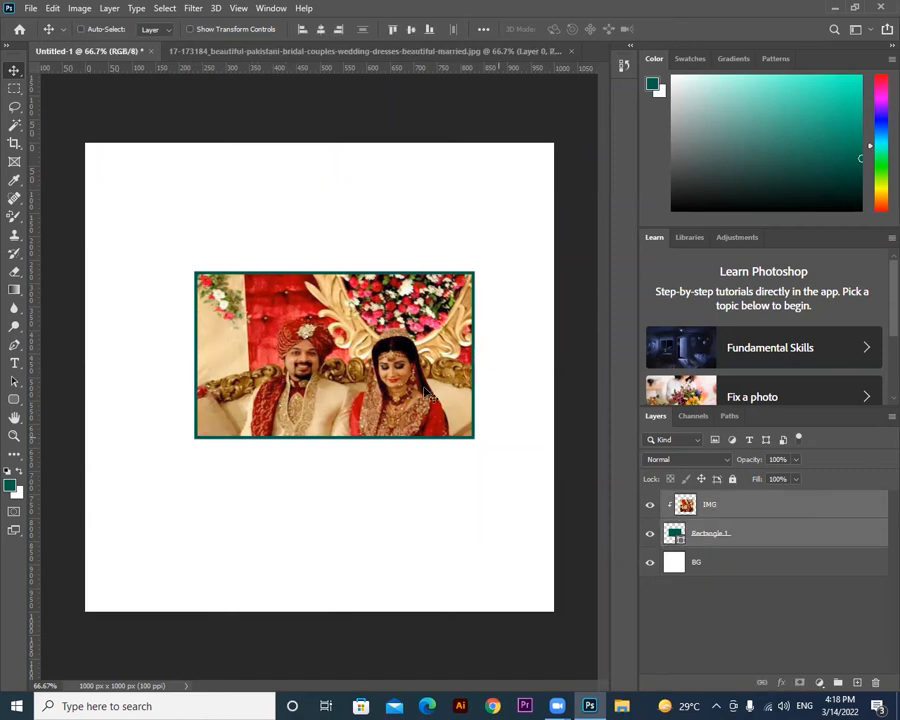
{"action": "mouse_move", "coordinate": [392, 352]}
{"action": "left_mouse_down"}
{"action": "mouse_move", "coordinate": [380, 401]}
{"action": "mouse_move", "coordinate": [380, 339]}
{"action": "mouse_move", "coordinate": [380, 365]}
{"action": "mouse_move", "coordinate": [380, 352]}
{"action": "left_mouse_up"}
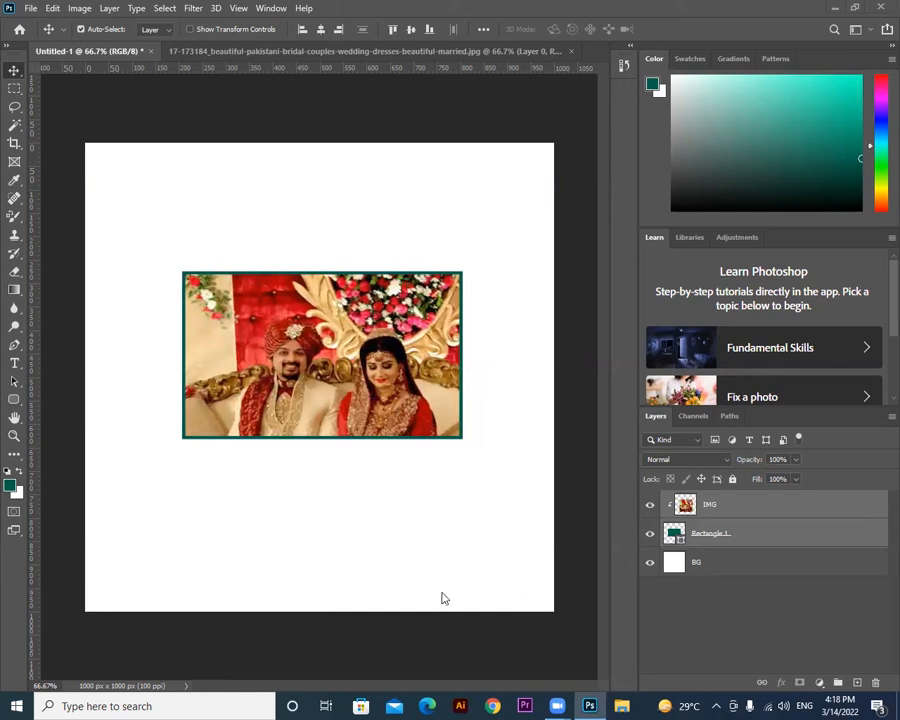
{"action": "left_click", "coordinate": [494, 705]}
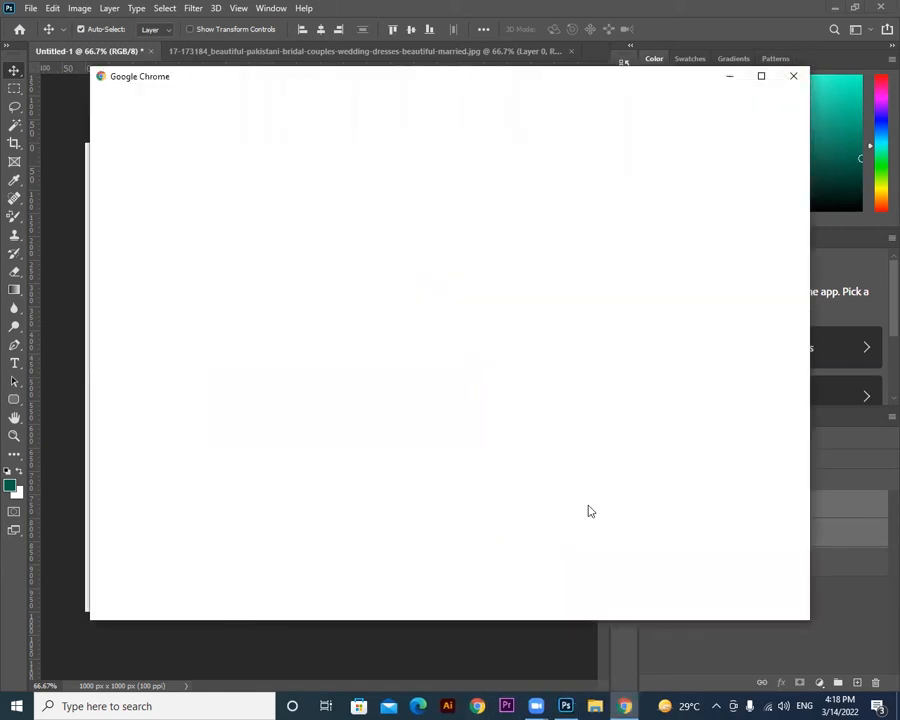
{"action": "left_click", "coordinate": [731, 76]}
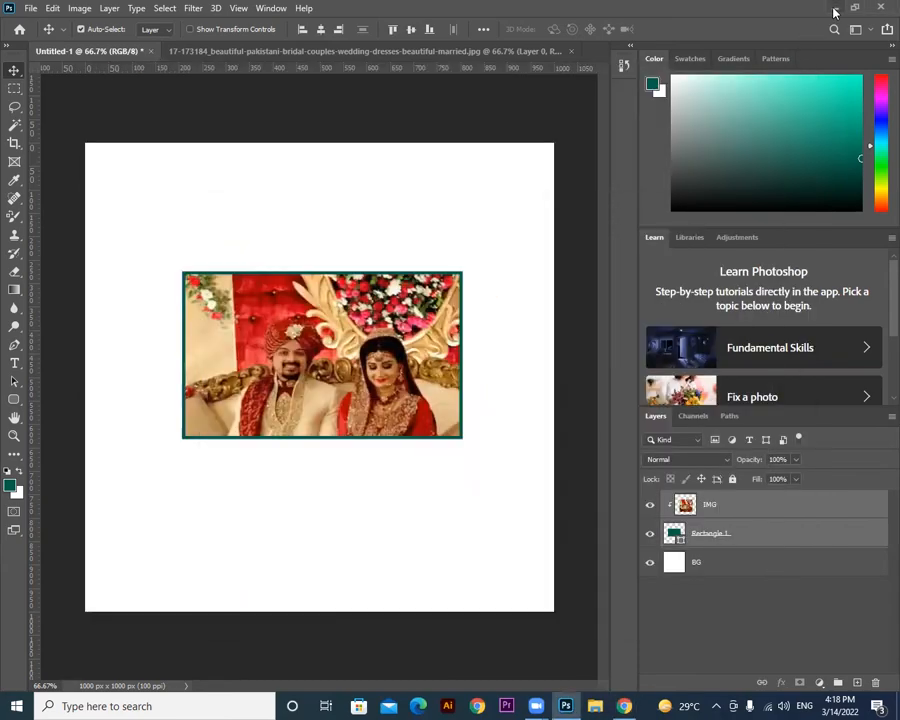
{"action": "key", "text": "super+d"}
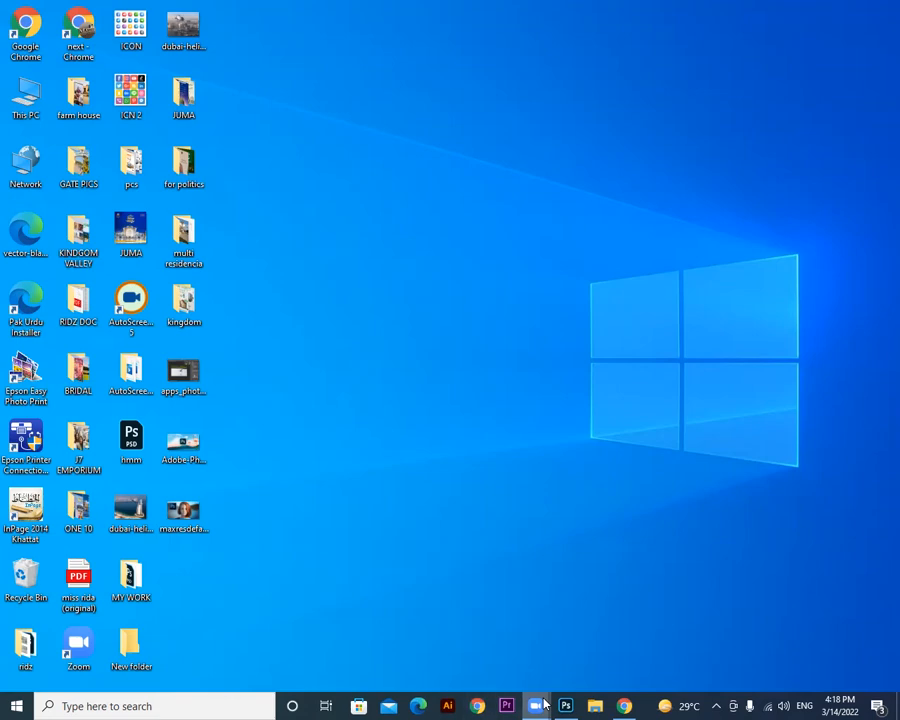
{"action": "mouse_move", "coordinate": [548, 705]}
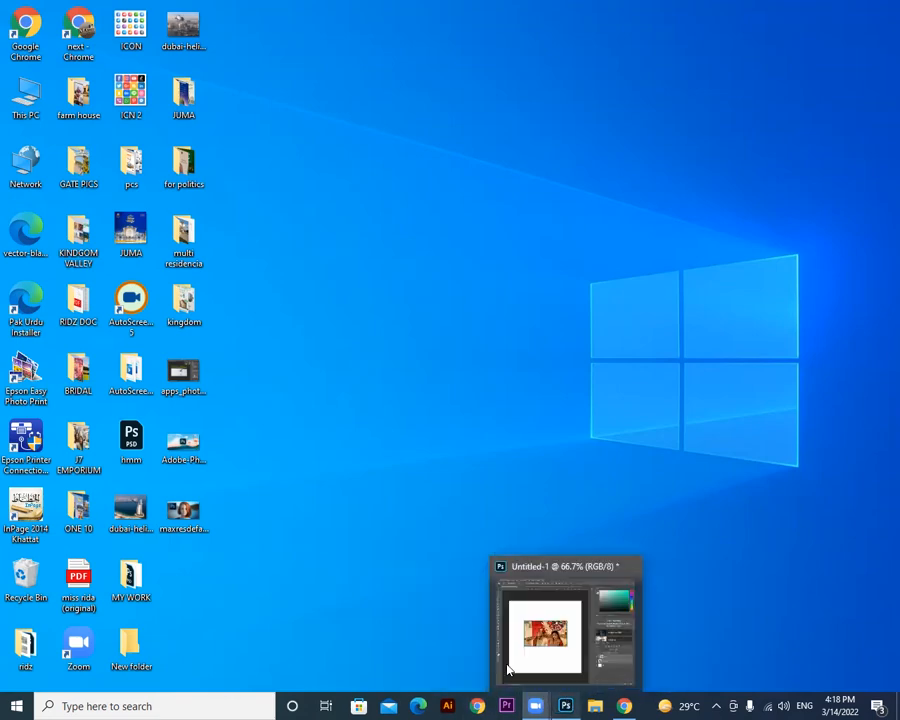
{"action": "left_click", "coordinate": [537, 655]}
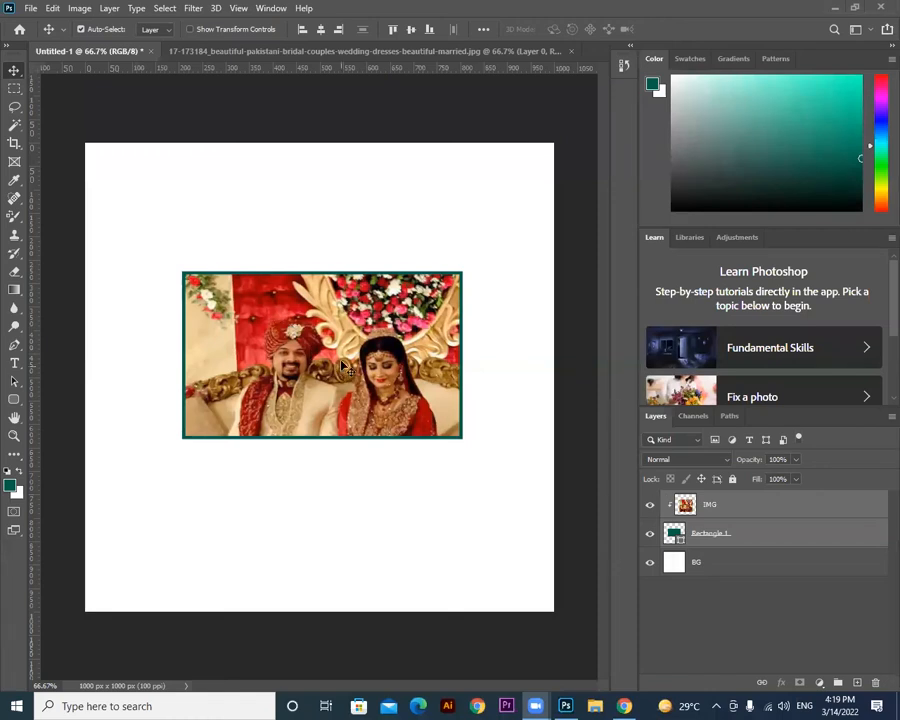
Reselect the Rectangle 1 and IMG layers together and move them downward to leave space above the photo.
{"action": "left_click", "coordinate": [707, 538], "text": "ctrl"}
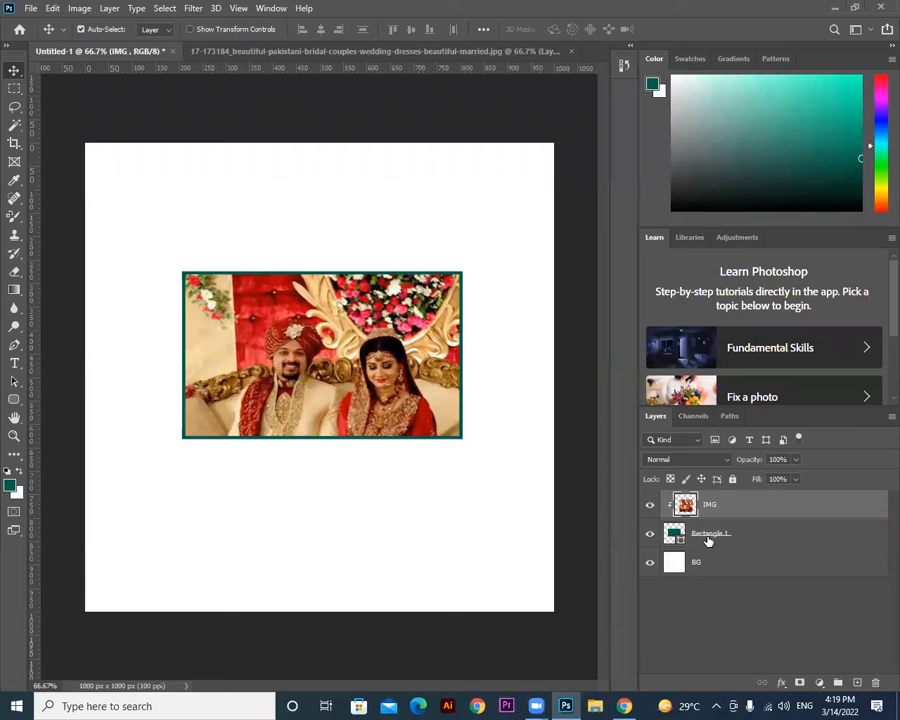
{"action": "left_click", "coordinate": [708, 538]}
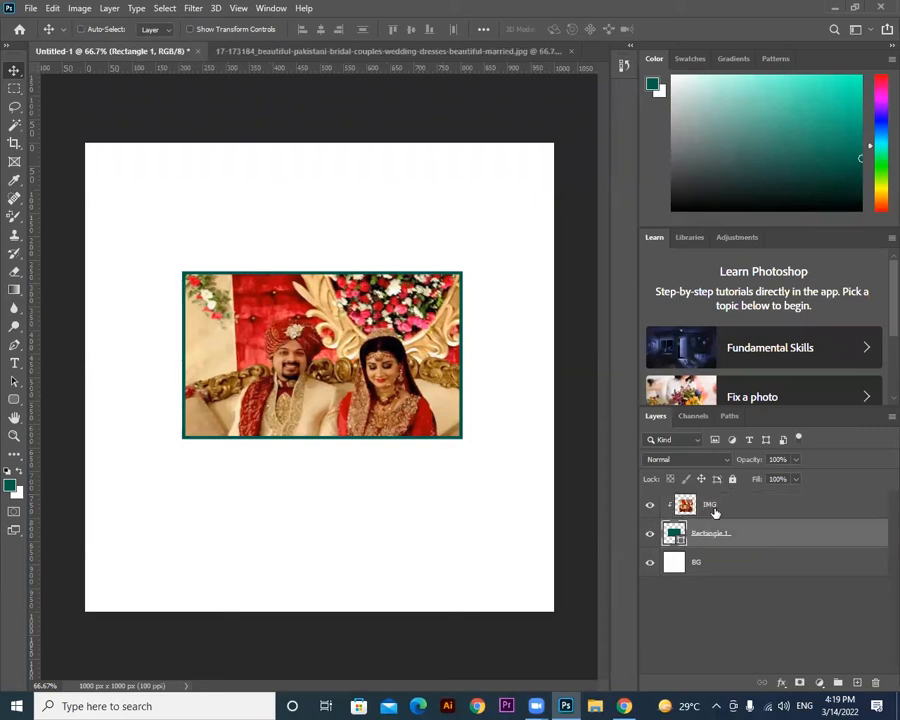
{"action": "left_click", "coordinate": [710, 505], "text": "shift"}
{"action": "left_click_drag", "start_coordinate": [312, 241], "coordinate": [296, 391]}
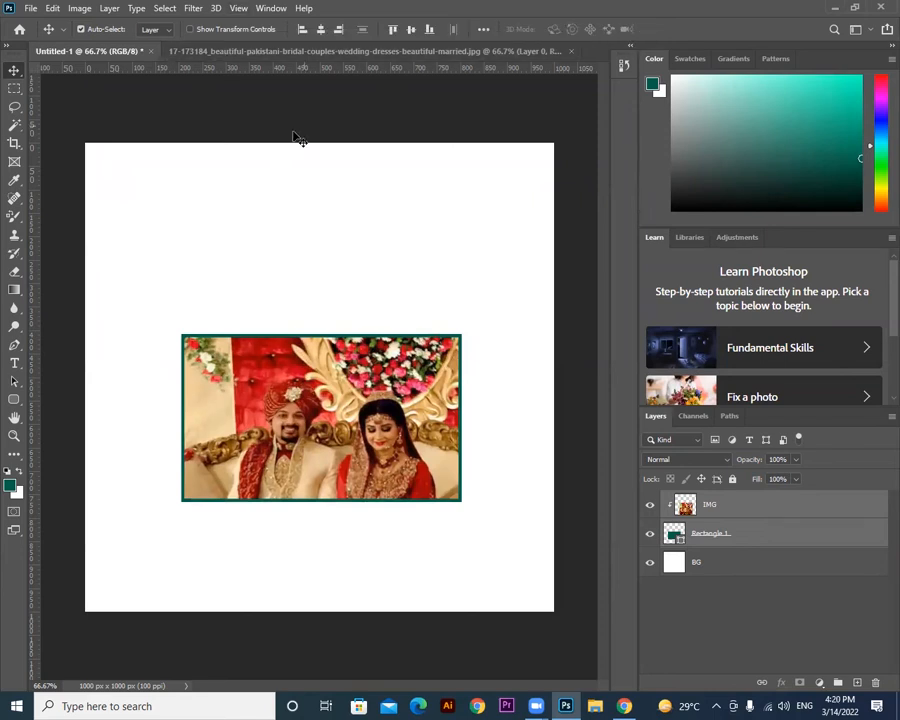
Add a horizontal text line reading BRIDAL SHOOT and move it so it sits centred above the photo.
{"action": "left_click", "coordinate": [14, 362]}
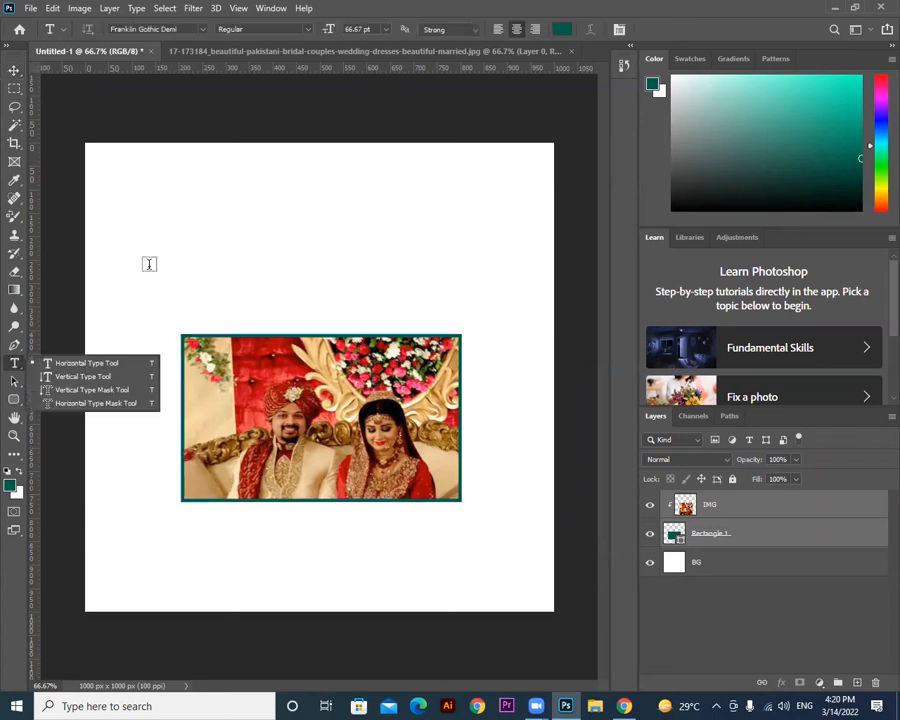
{"action": "left_click", "coordinate": [75, 363]}
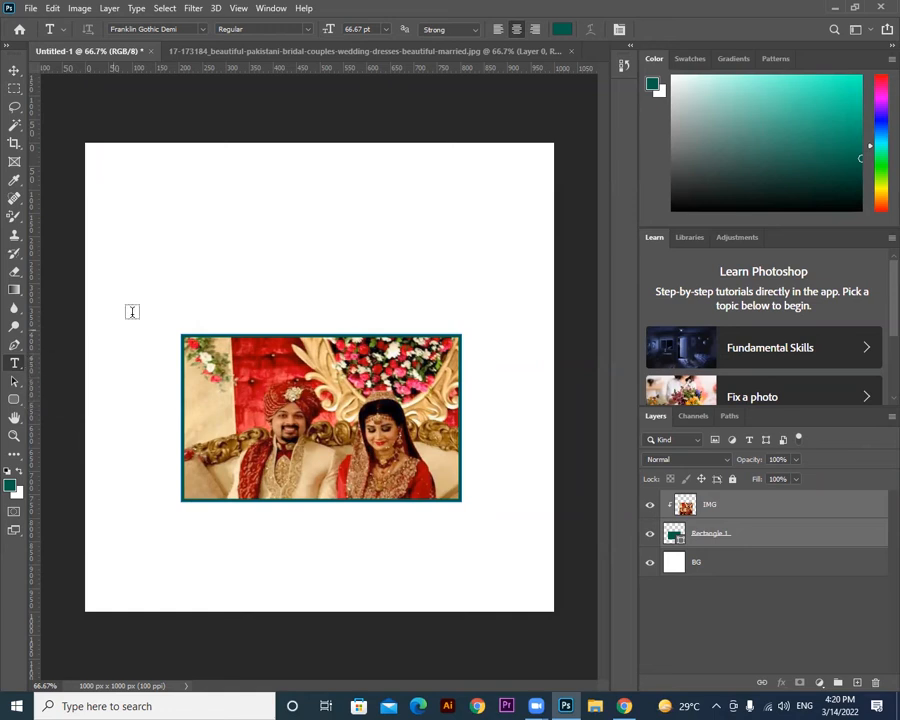
{"action": "left_click", "coordinate": [194, 221]}
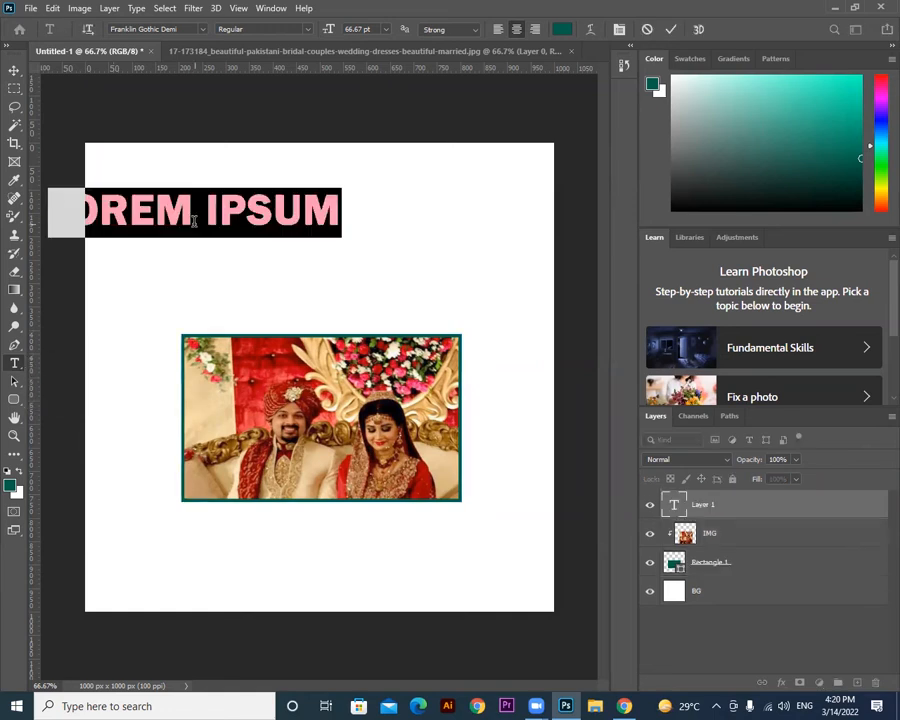
{"action": "key", "text": "BackSpace"}
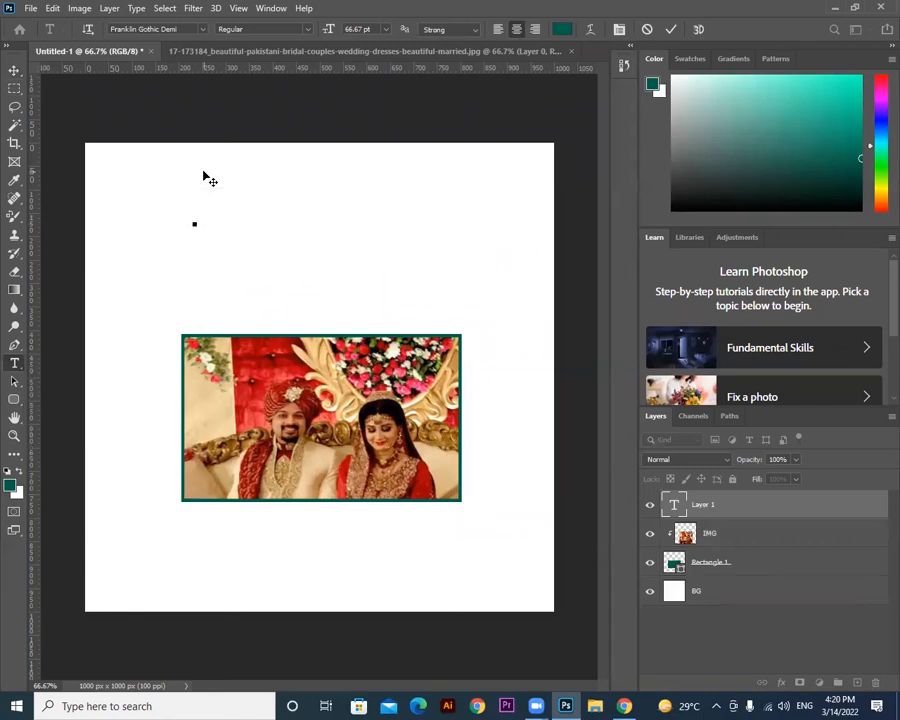
{"action": "type", "text": "NB"}
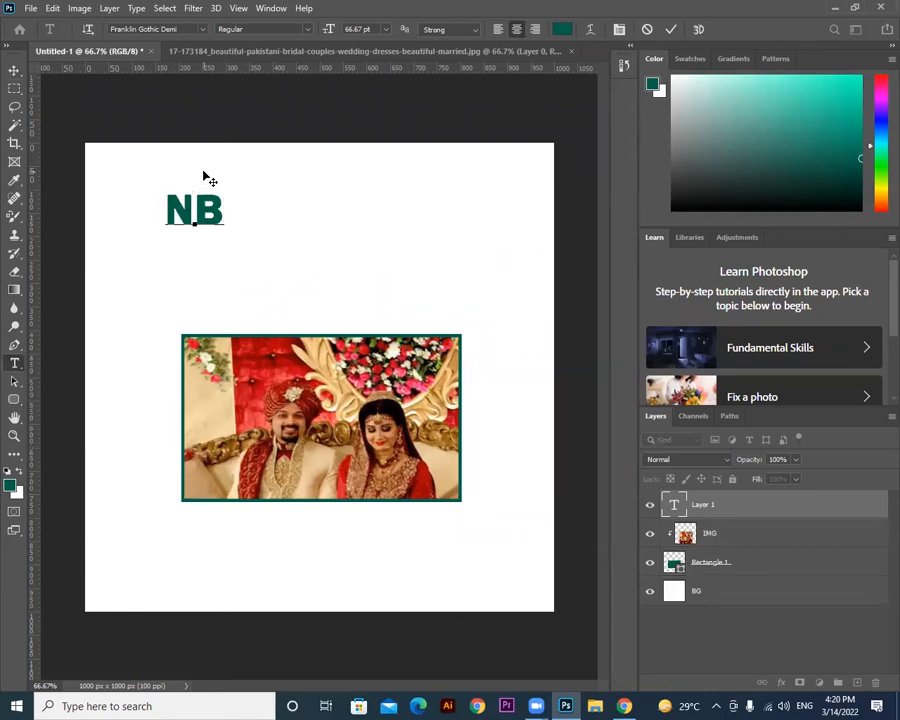
{"action": "key", "text": "BackSpace"}
{"action": "key", "text": "BackSpace"}
{"action": "type", "text": "BRIDAL SHOO"}
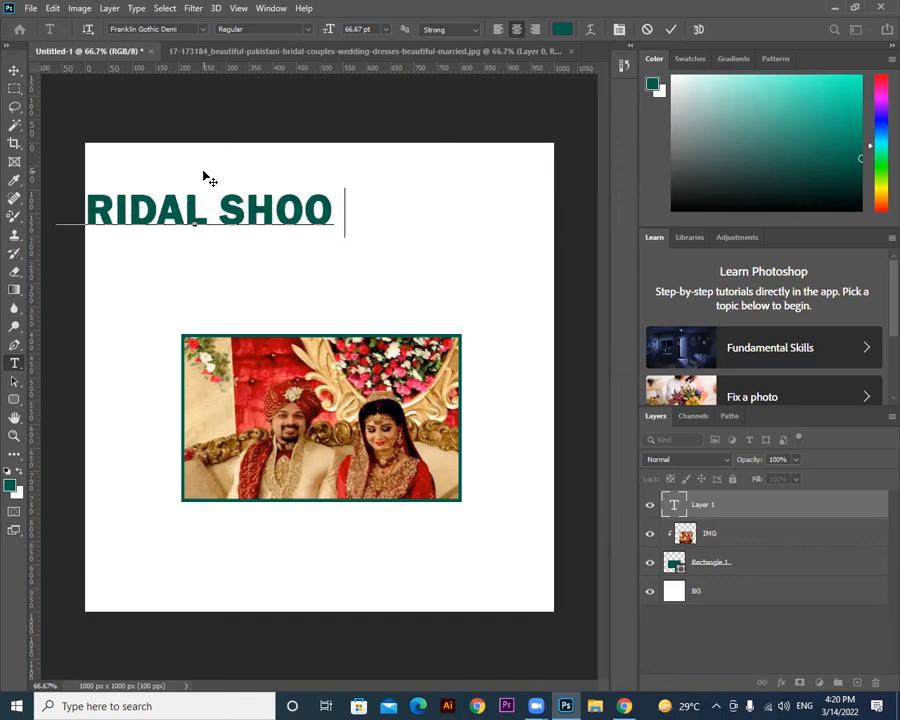
{"action": "key", "text": "BackSpace"}
{"action": "type", "text": "T"}
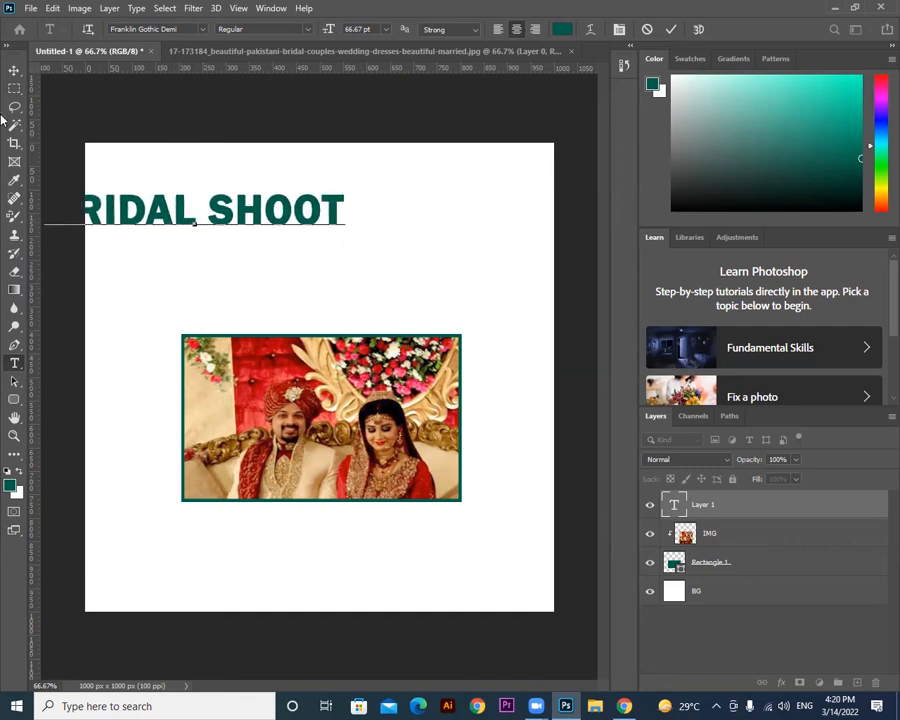
{"action": "left_click", "coordinate": [14, 70]}
{"action": "left_click_drag", "start_coordinate": [130, 210], "coordinate": [263, 231]}
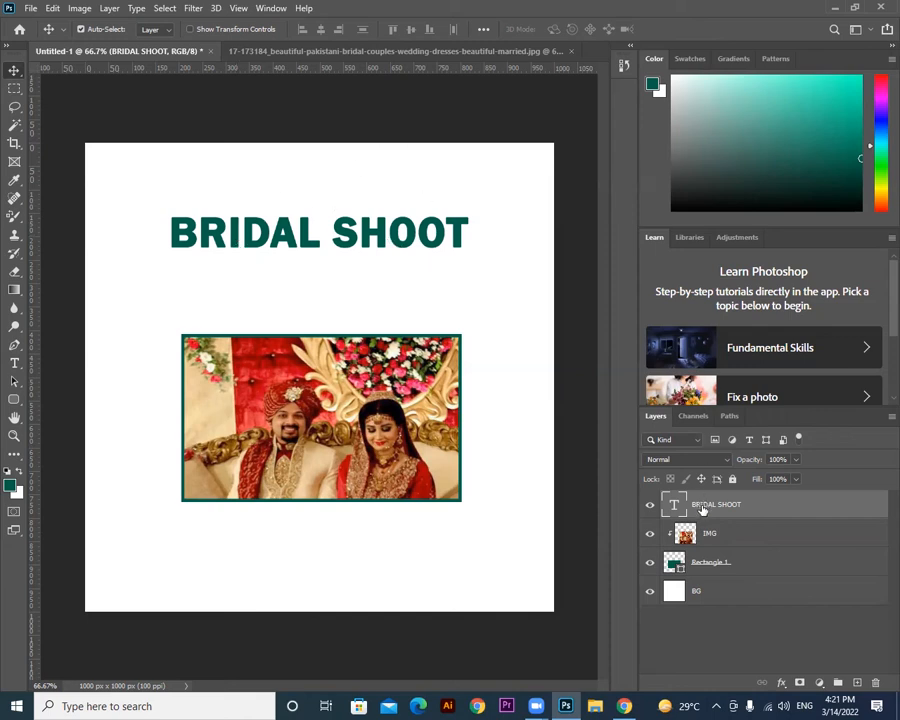
Select the whole BRIDAL SHOOT text and try font sizes of 18 pt and 48 pt.
{"action": "left_click", "coordinate": [14, 364]}
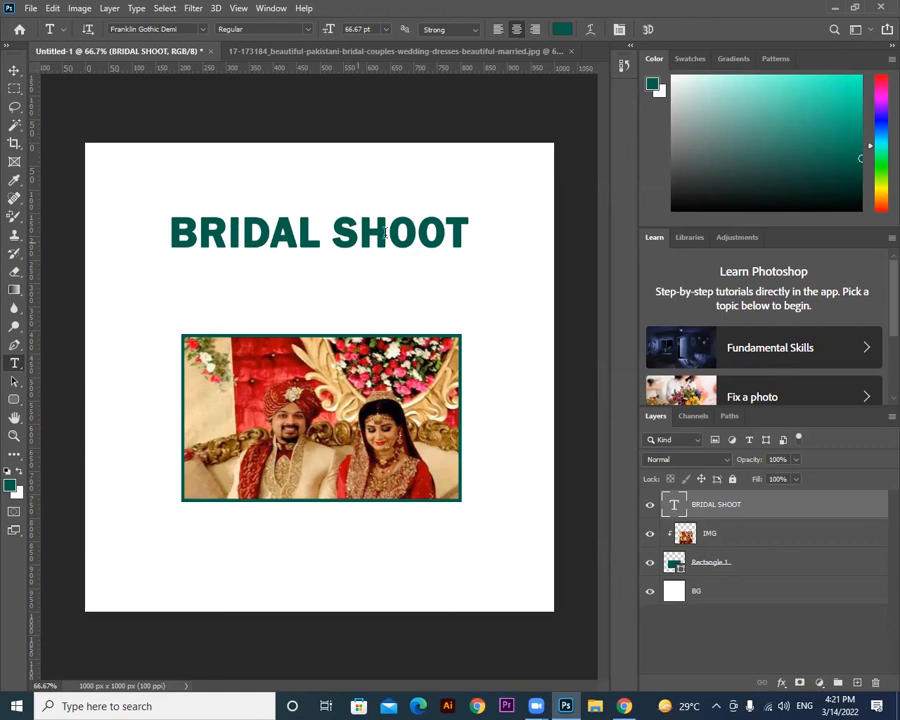
{"action": "left_click", "coordinate": [227, 230]}
{"action": "left_click_drag", "start_coordinate": [170, 231], "coordinate": [465, 230]}
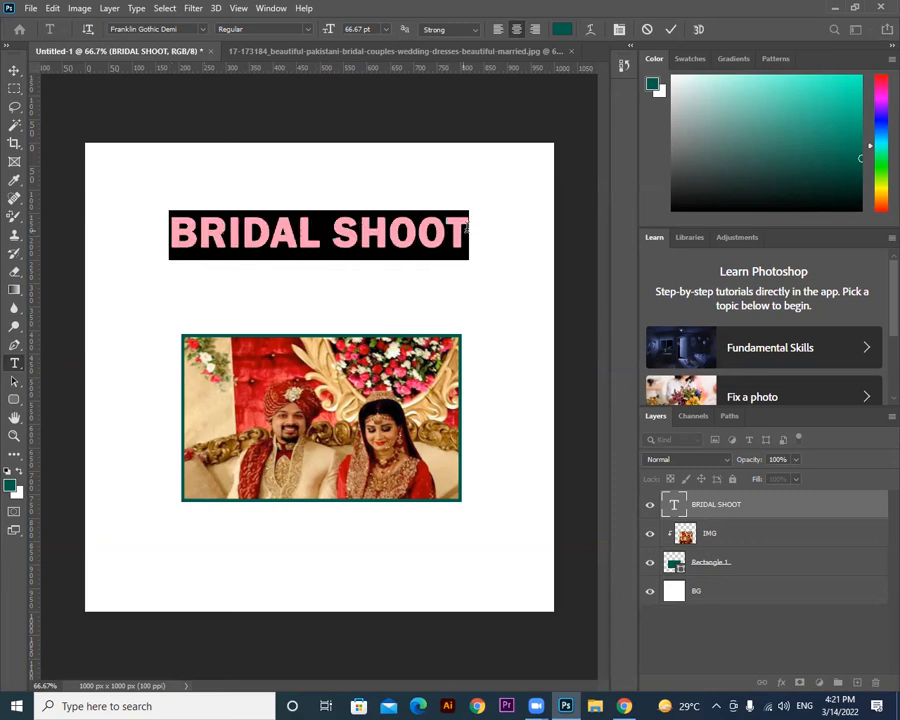
{"action": "left_click", "coordinate": [388, 32]}
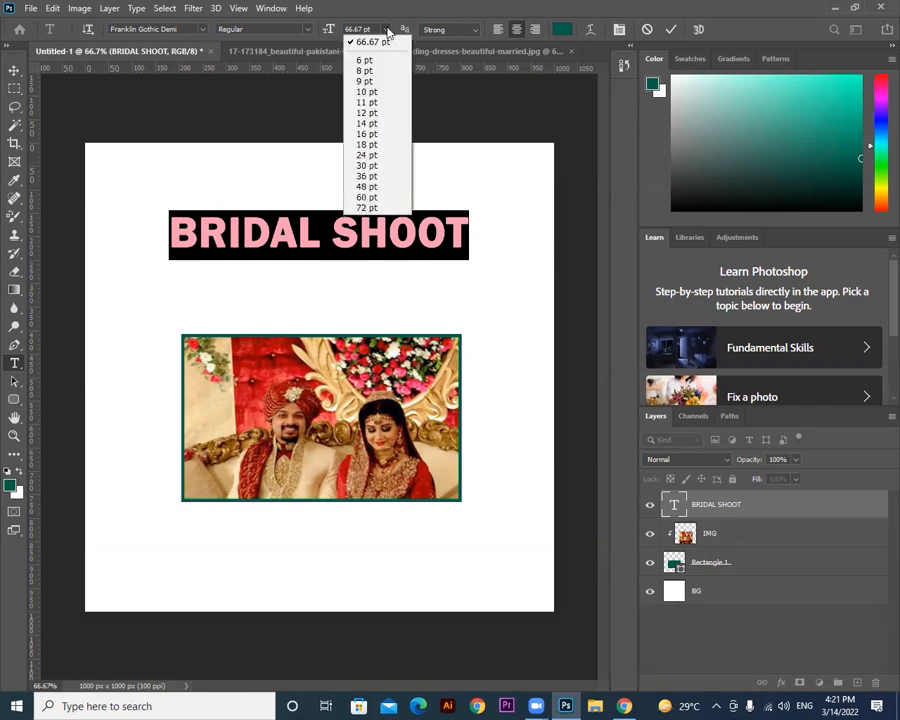
{"action": "left_click", "coordinate": [366, 145]}
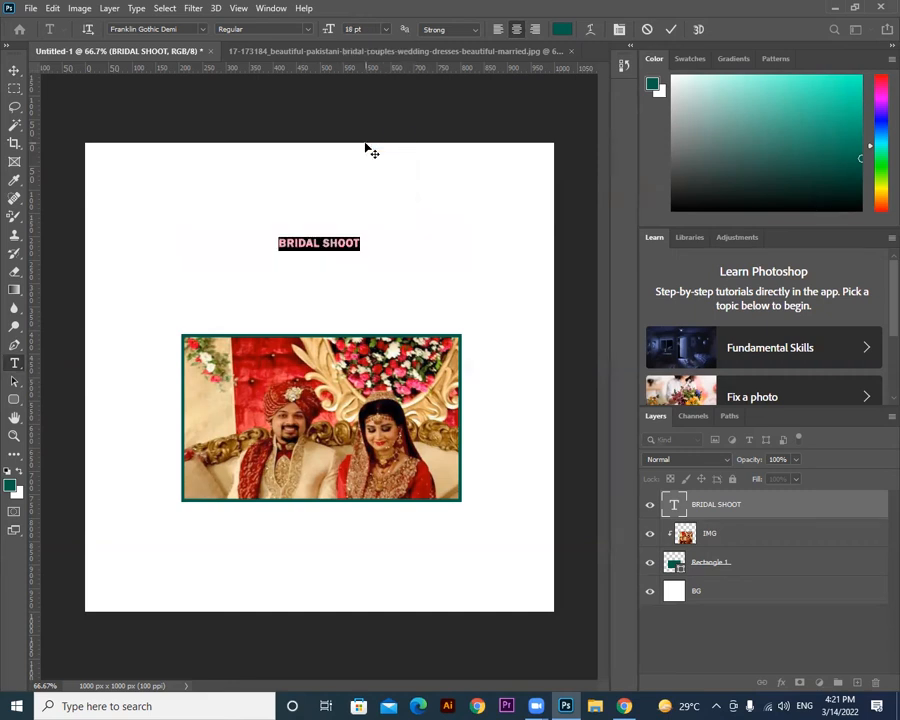
{"action": "left_click", "coordinate": [386, 30]}
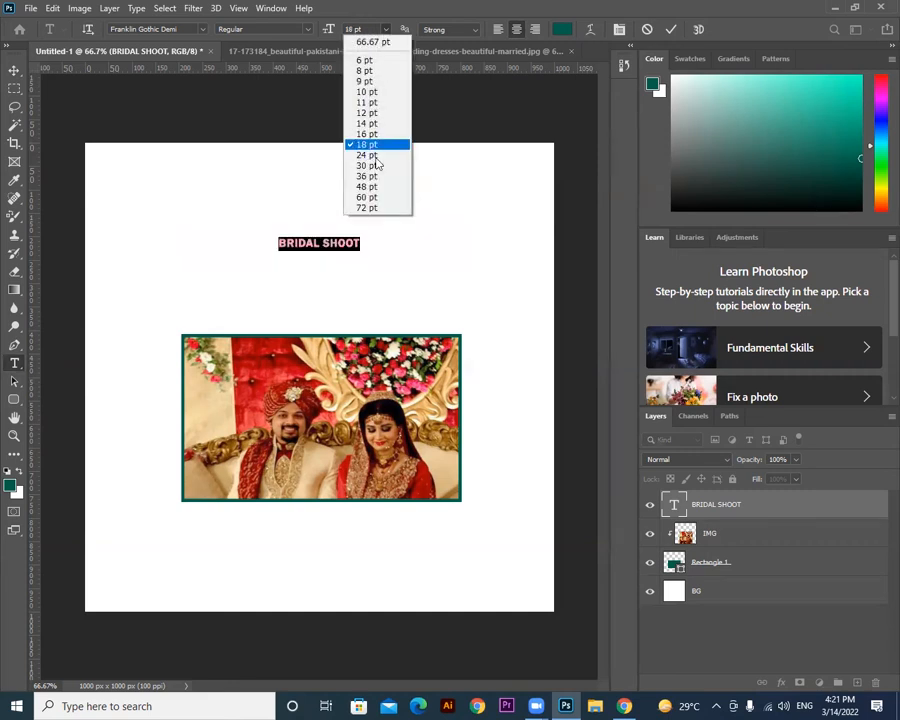
{"action": "left_click", "coordinate": [369, 188]}
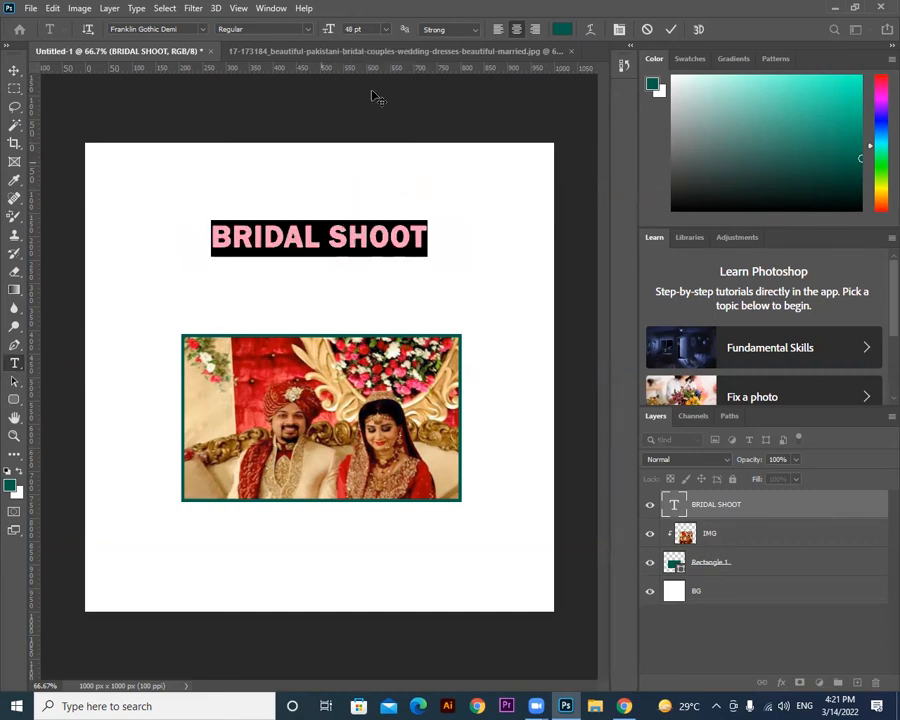
Set the font size of the BRIDAL SHOOT text to 100 pt.
{"action": "left_click", "coordinate": [385, 30]}
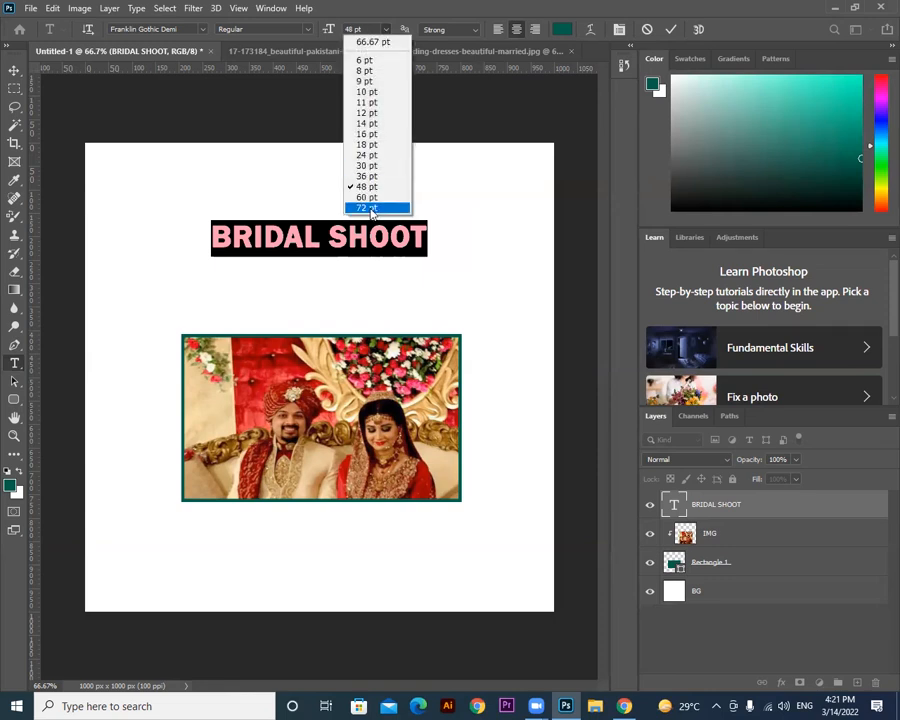
{"action": "left_click", "coordinate": [355, 29]}
{"action": "left_click_drag", "start_coordinate": [355, 29], "coordinate": [333, 29]}
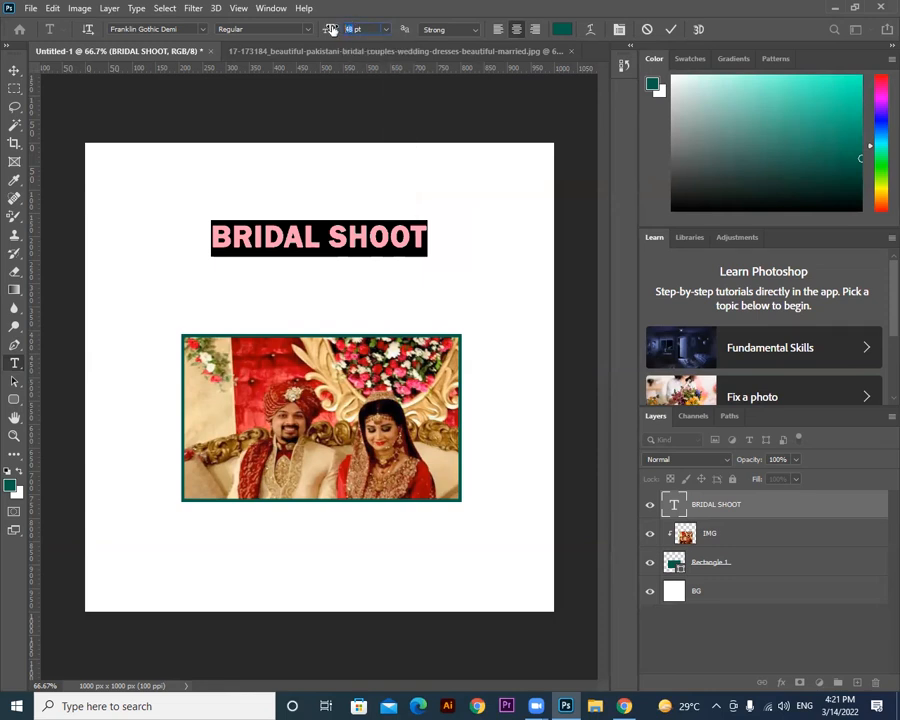
{"action": "key", "text": "BackSpace"}
{"action": "key", "text": "Return"}
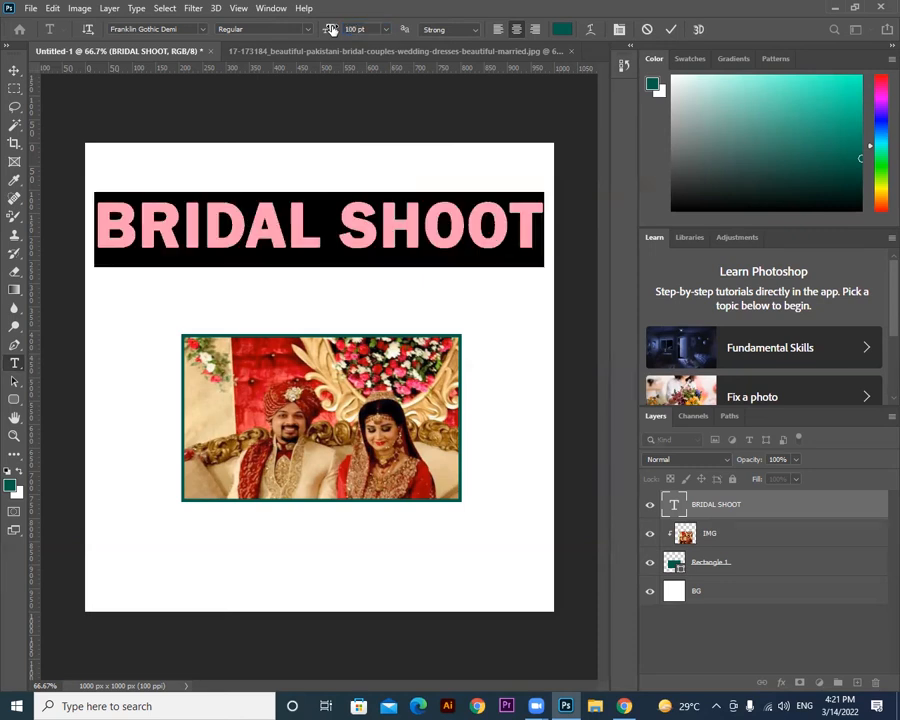
Set the font size of the BRIDAL SHOOT text to 40.5 pt.
{"action": "left_click", "coordinate": [339, 31]}
{"action": "left_click", "coordinate": [384, 30]}
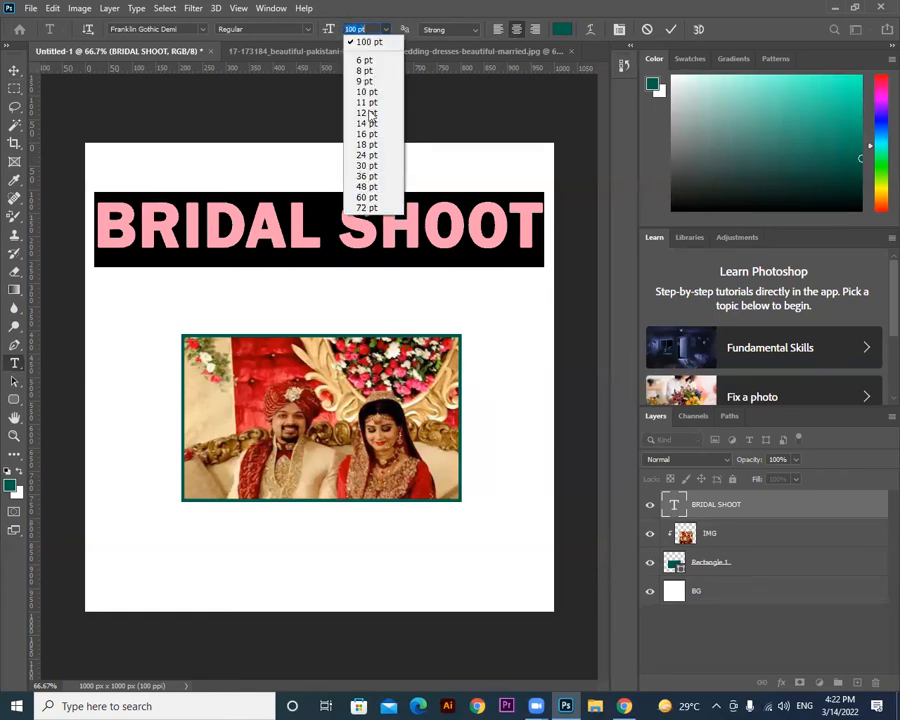
{"action": "left_click", "coordinate": [366, 41]}
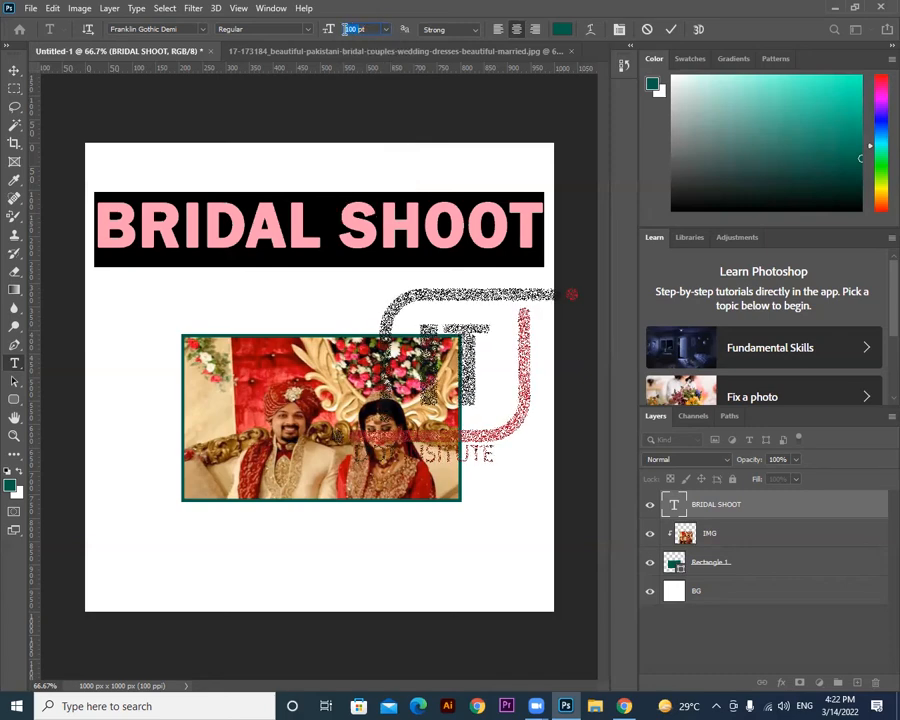
{"action": "key", "text": "BackSpace"}
{"action": "type", "text": "60"}
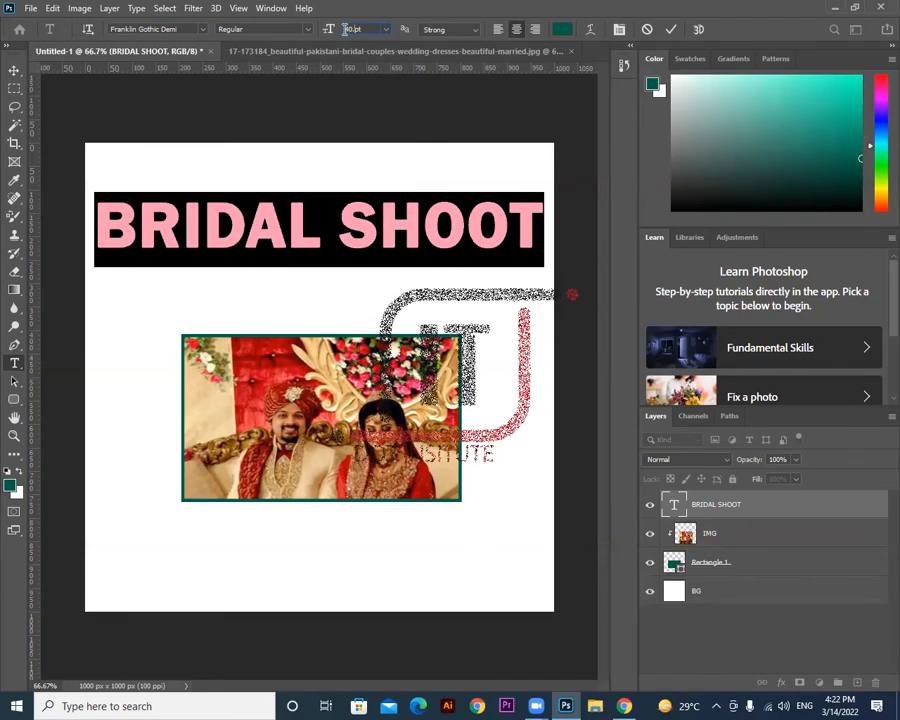
{"action": "key", "text": "Return"}
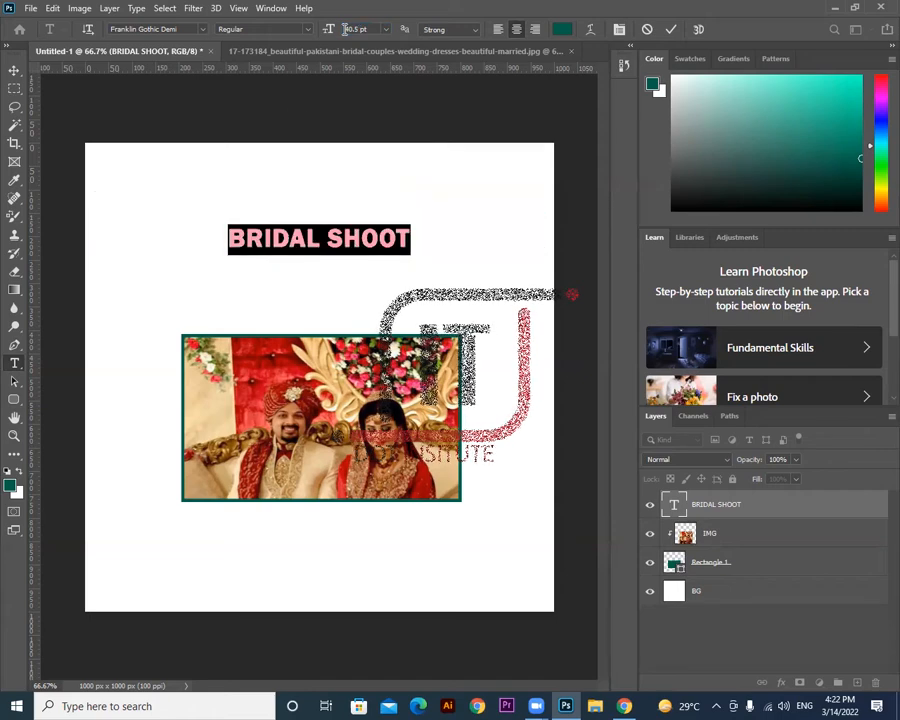
Reselect the BRIDAL SHOOT text, set its font size to 40.25 pt and move it down closer to the photo.
{"action": "left_click", "coordinate": [14, 71]}
{"action": "left_click", "coordinate": [14, 362]}
{"action": "left_click_drag", "start_coordinate": [226, 238], "coordinate": [419, 241]}
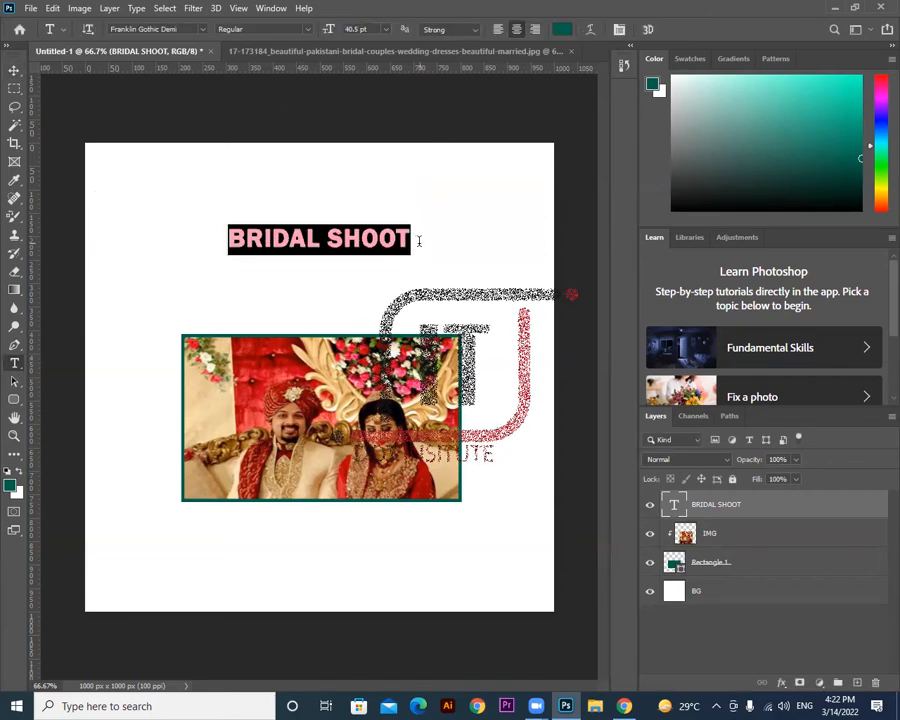
{"action": "left_click", "coordinate": [352, 29]}
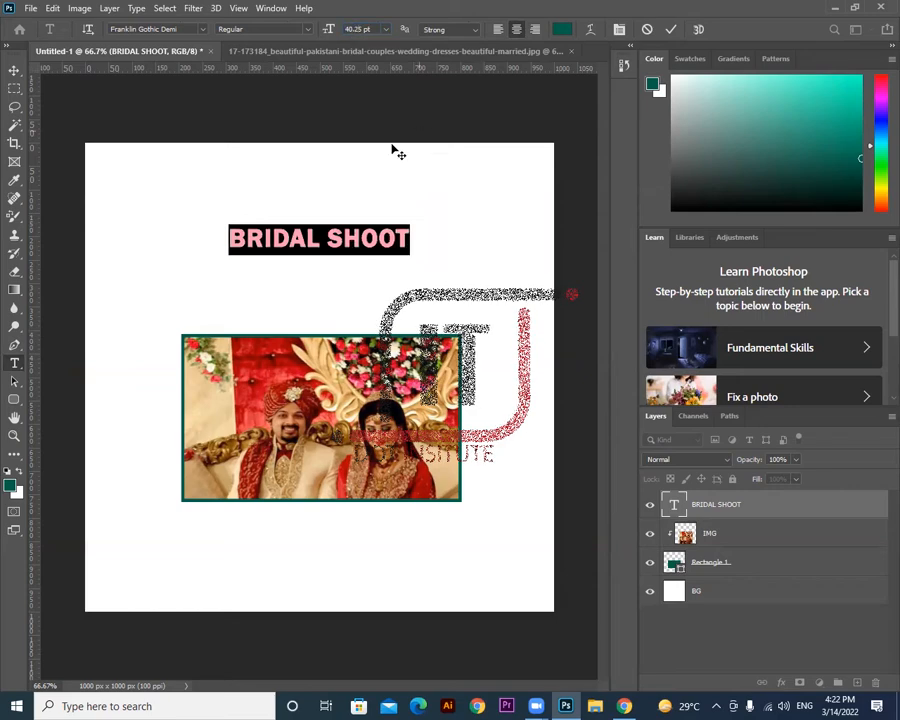
{"action": "key", "text": "ctrl+Return"}
{"action": "key", "text": "v"}
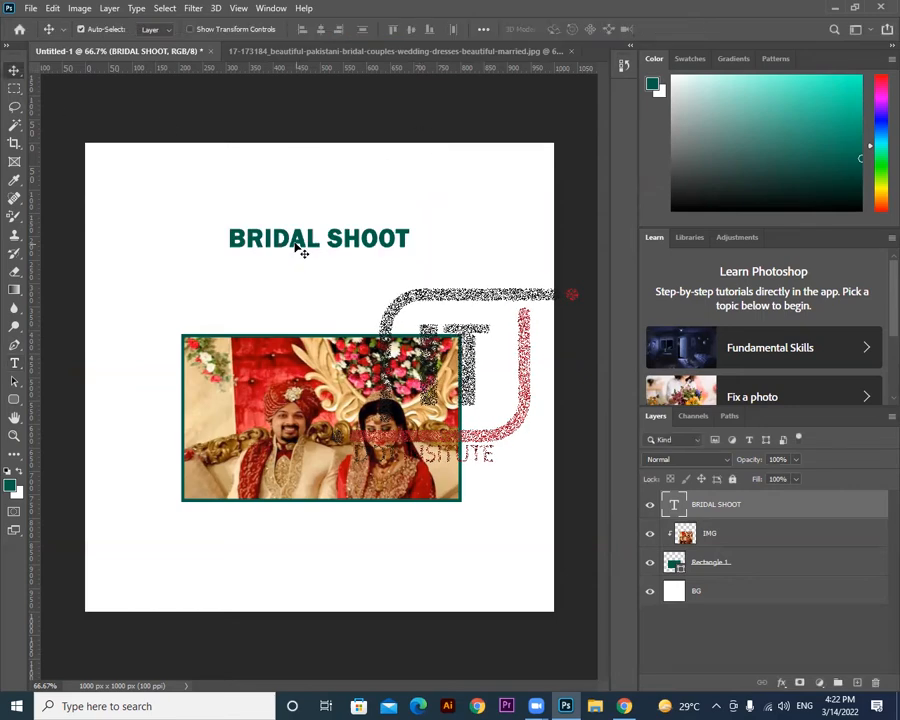
{"action": "left_click_drag", "start_coordinate": [296, 240], "coordinate": [301, 263]}
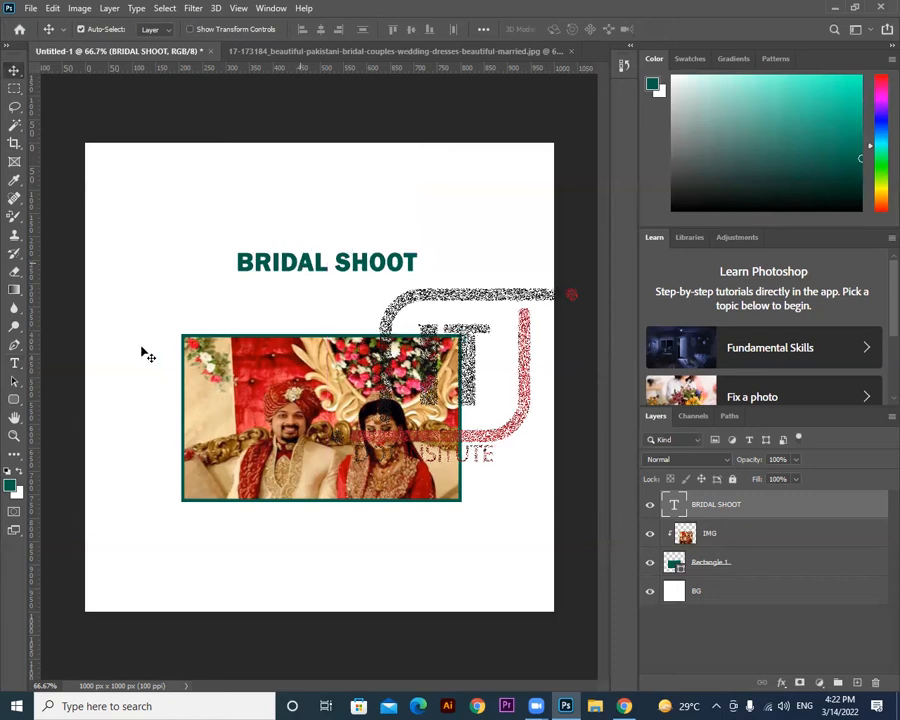
Select the whole BRIDAL SHOOT text and preview fonts such as Simplified Arabic on it without applying one.
{"action": "key", "text": "t"}
{"action": "left_click", "coordinate": [239, 262]}
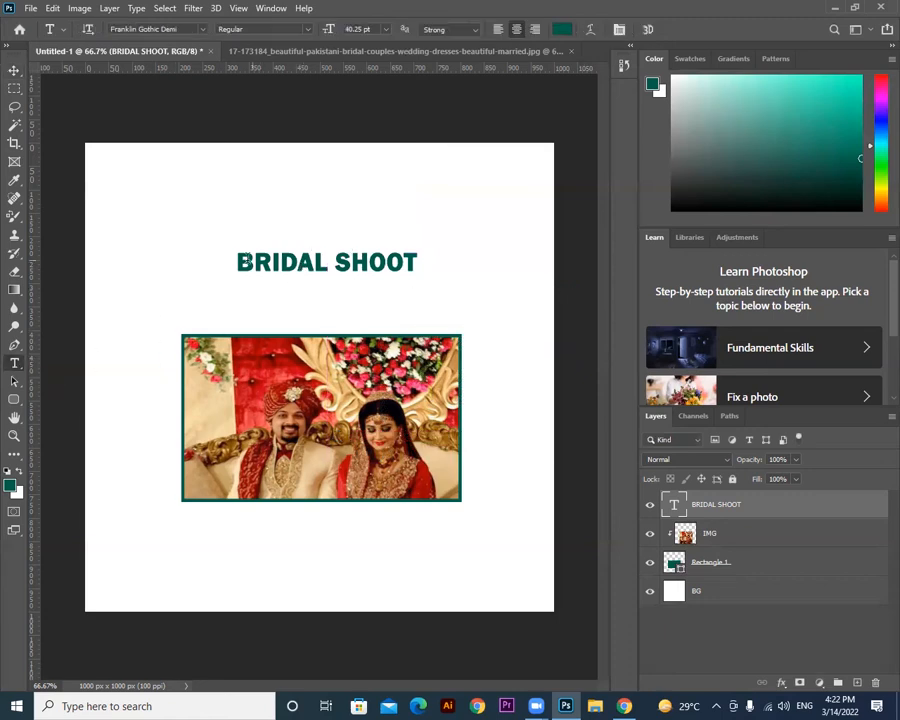
{"action": "left_click_drag", "start_coordinate": [239, 262], "coordinate": [427, 260]}
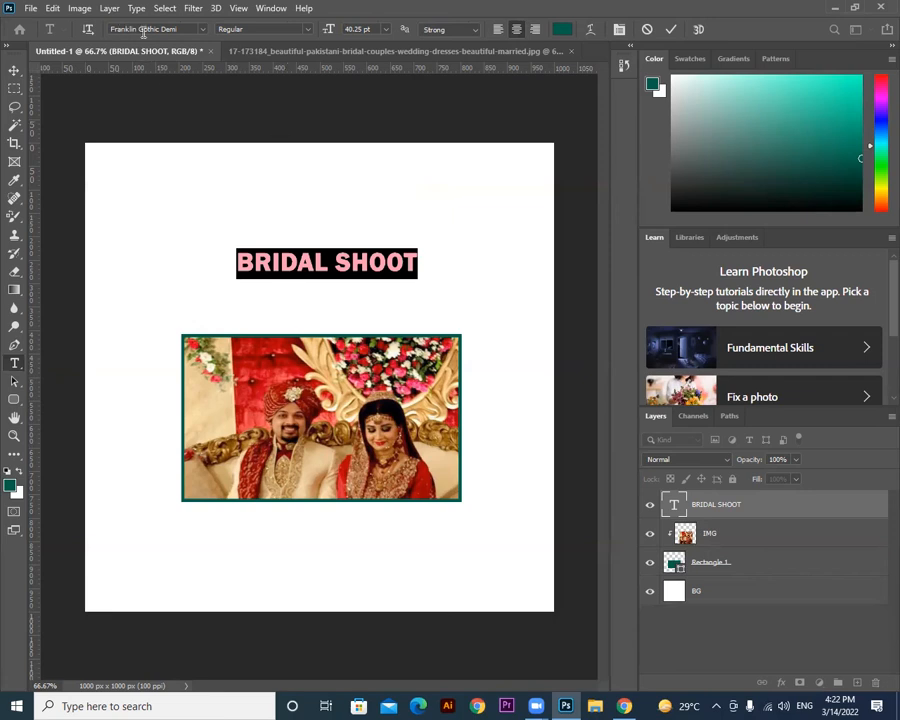
{"action": "left_click", "coordinate": [203, 30]}
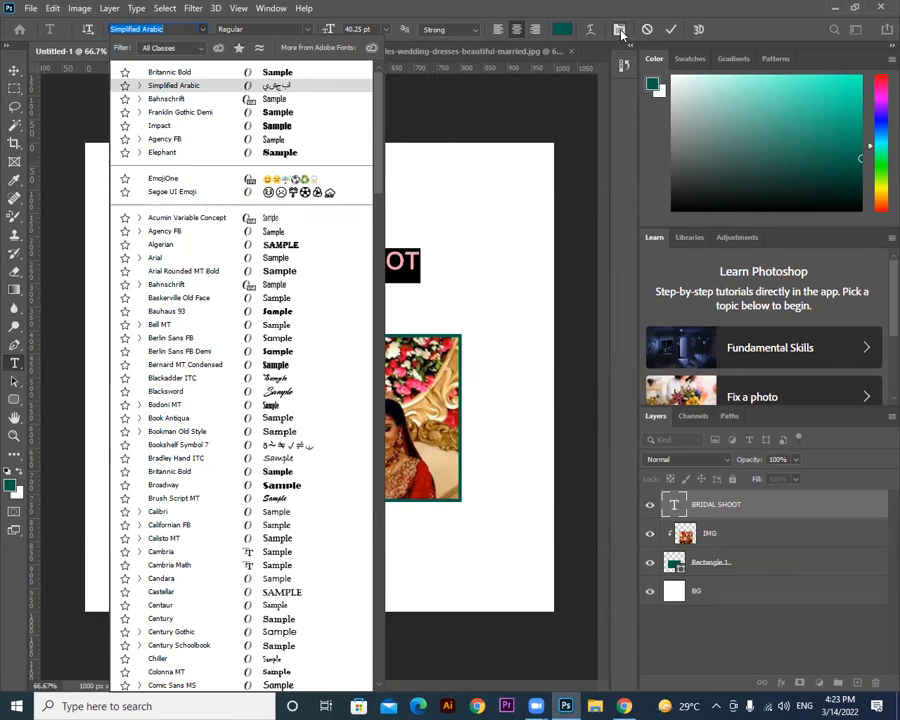
{"action": "key", "text": "Escape"}
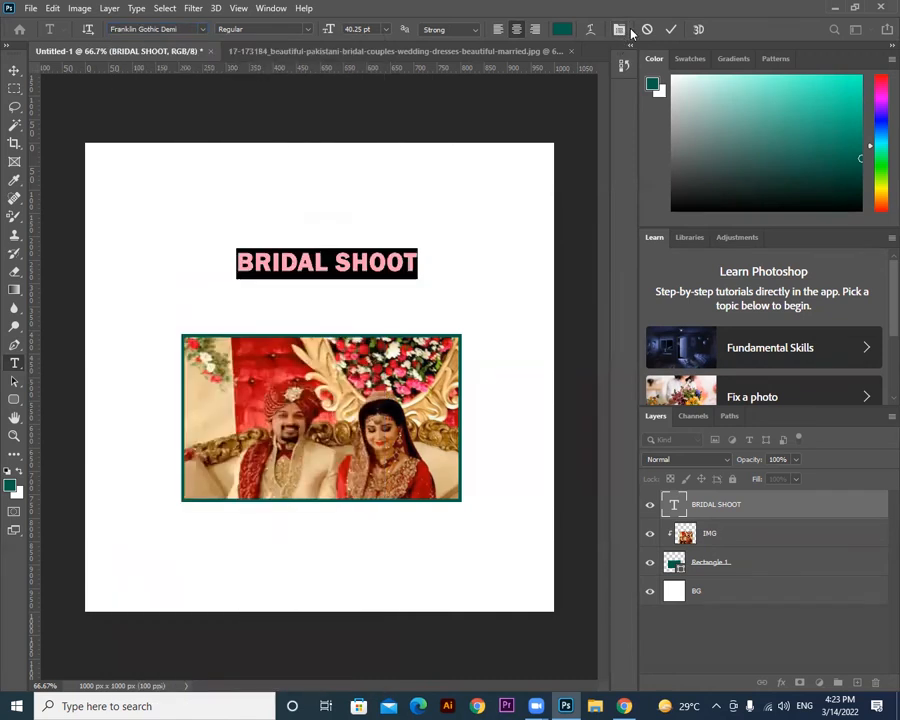
Change the colour of the selected BRIDAL SHOOT text to bright red, hex ec1322, in the Character settings.
{"action": "left_click", "coordinate": [620, 30]}
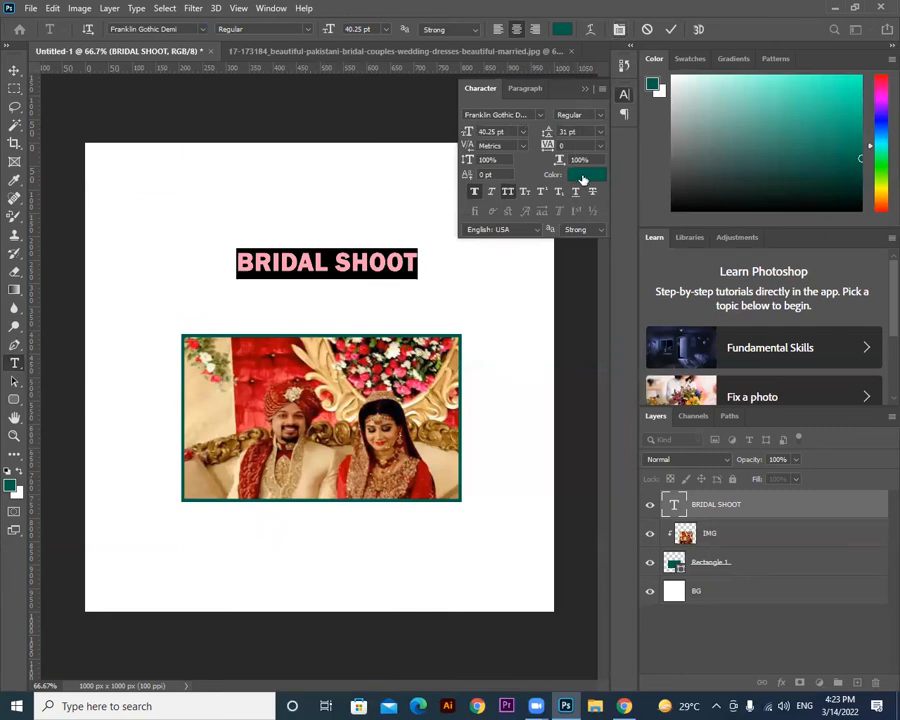
{"action": "left_click", "coordinate": [584, 175]}
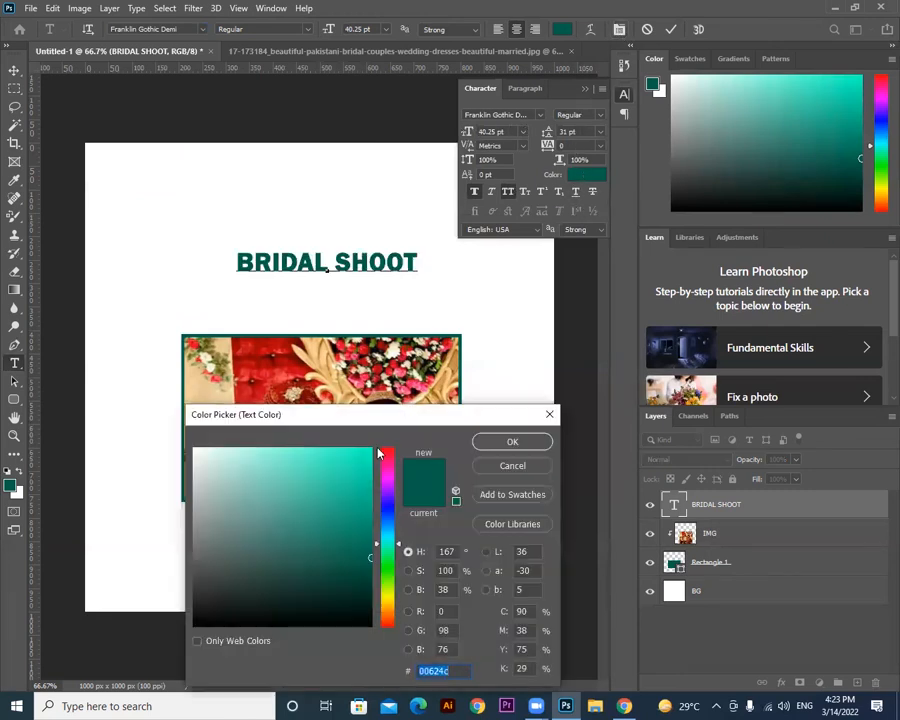
{"action": "left_click", "coordinate": [386, 452]}
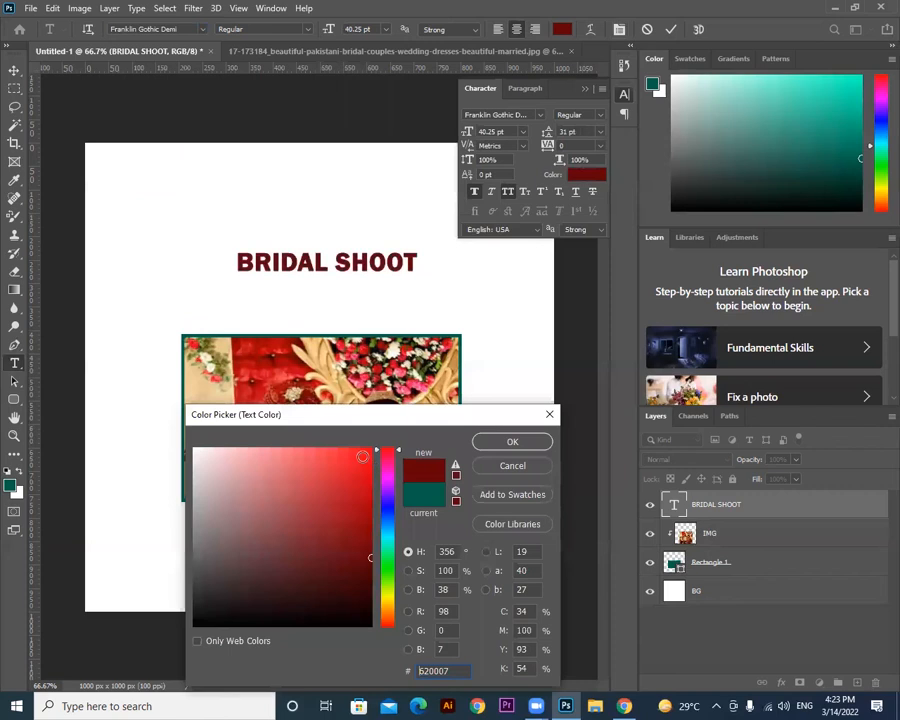
{"action": "left_click", "coordinate": [358, 460]}
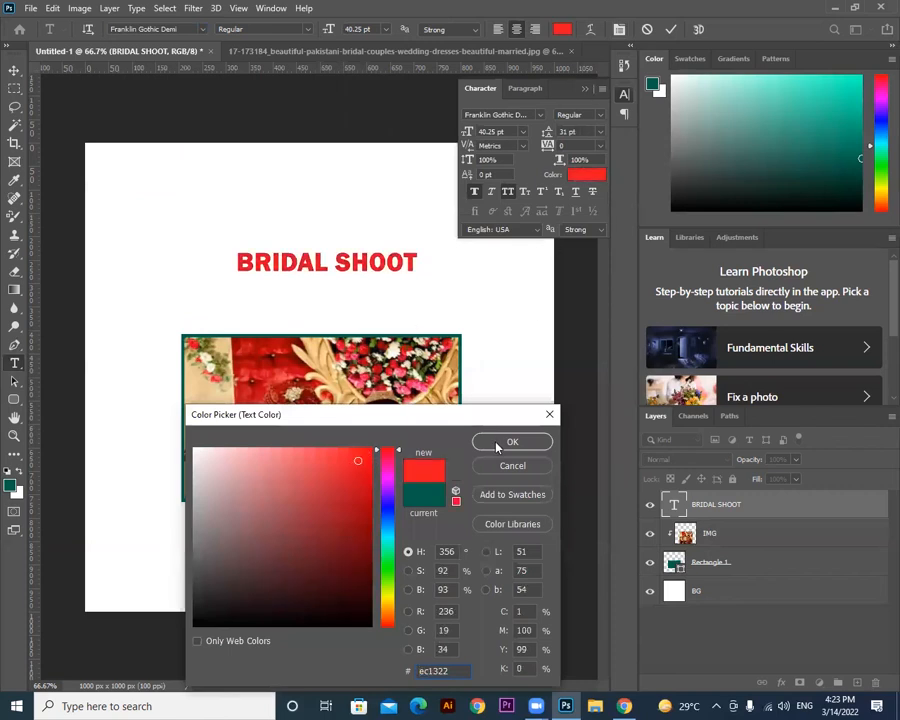
{"action": "left_click", "coordinate": [498, 443]}
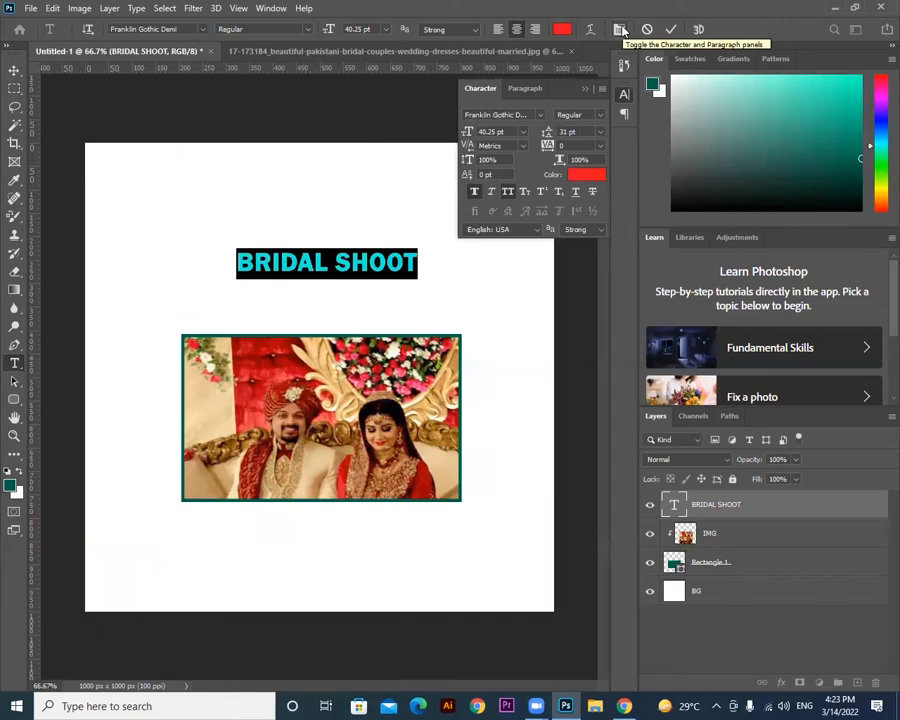
Try the Bell MT and Elephant fonts on the selected BRIDAL SHOOT text.
{"action": "left_click", "coordinate": [540, 114]}
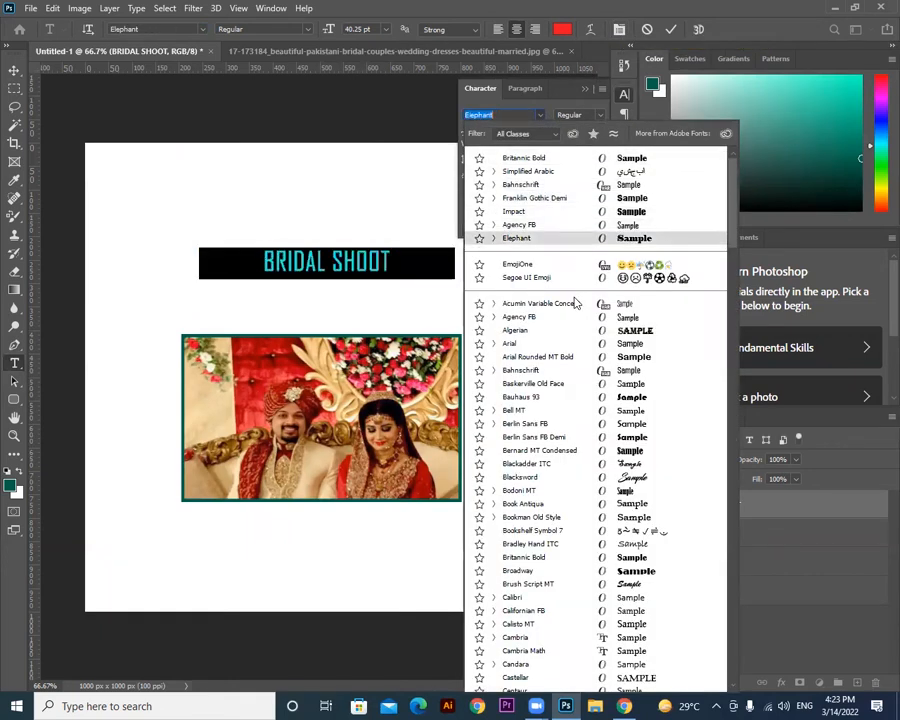
{"action": "left_click", "coordinate": [550, 410]}
{"action": "left_click", "coordinate": [540, 115]}
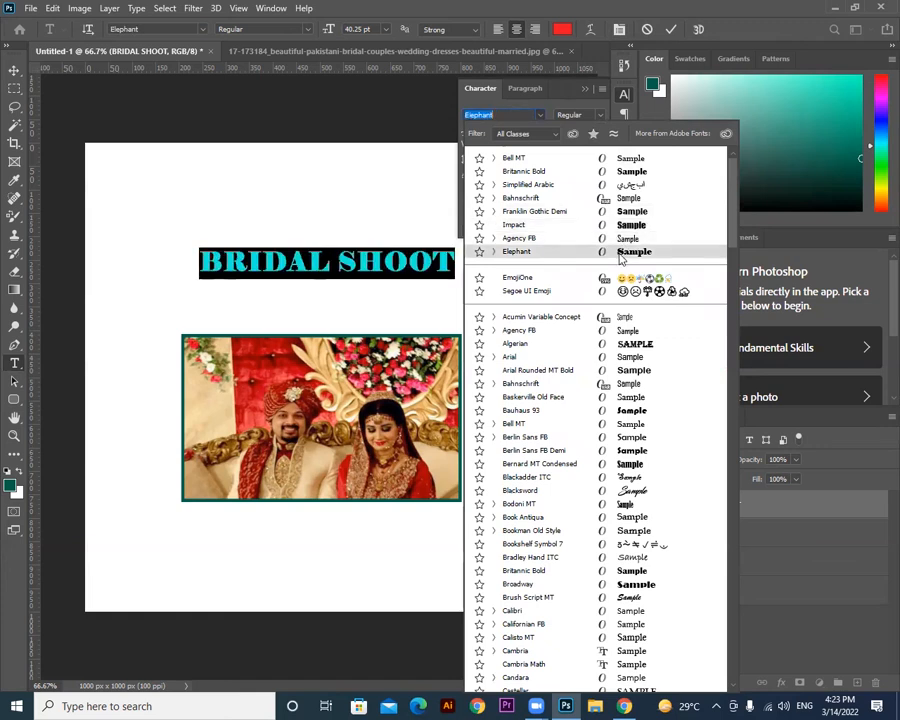
{"action": "left_click", "coordinate": [620, 252]}
{"action": "key", "text": "ctrl+a"}
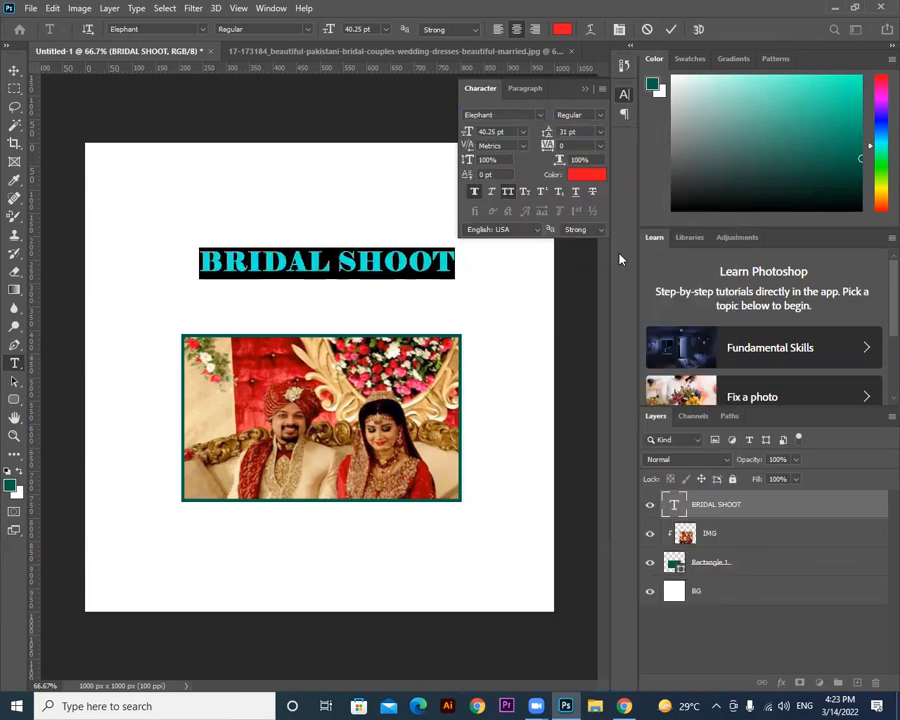
Preview more fonts on the BRIDAL SHOOT text and apply Bernard MT Condensed.
{"action": "left_click", "coordinate": [204, 29]}
{"action": "key", "text": "Down"}
{"action": "key", "text": "Down"}
{"action": "key", "text": "Down"}
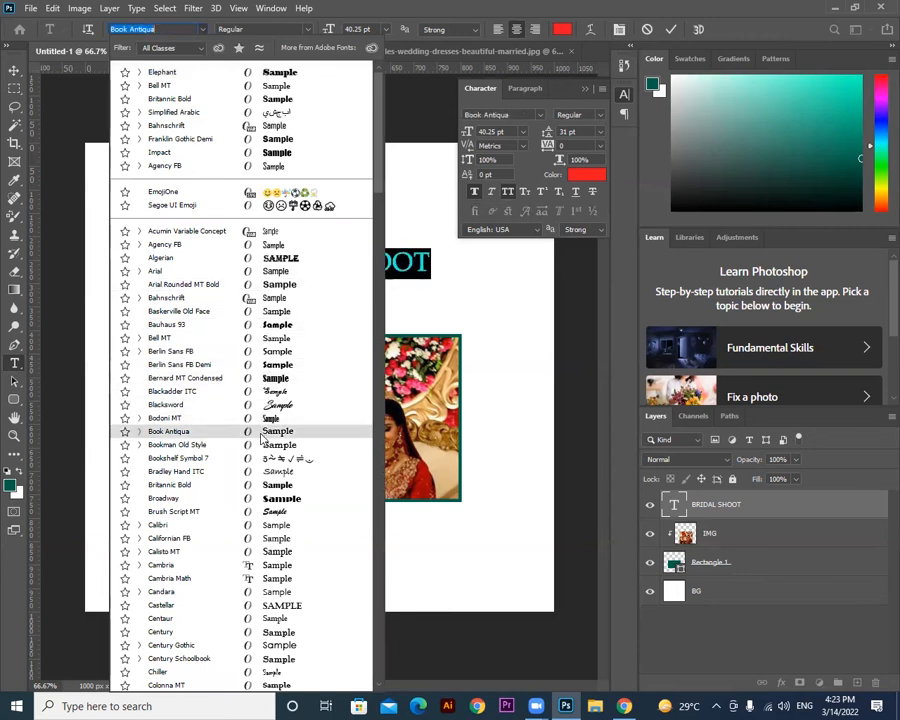
{"action": "left_click", "coordinate": [542, 116]}
{"action": "left_click", "coordinate": [542, 116]}
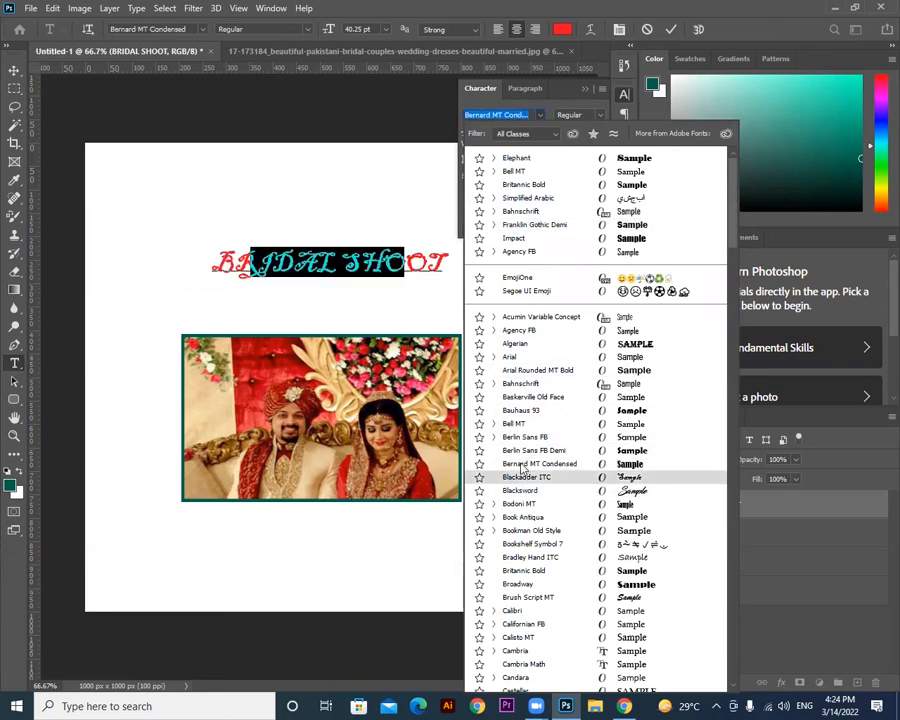
{"action": "left_click", "coordinate": [521, 466]}
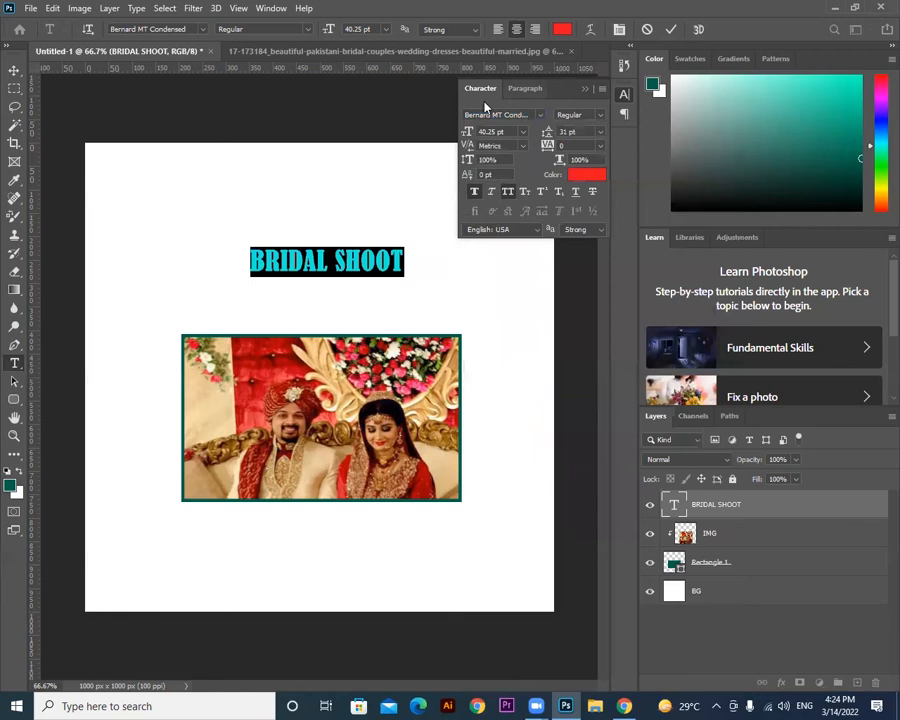
Try a 36 pt font size on the BRIDAL SHOOT text and set it to 72 pt.
{"action": "left_click", "coordinate": [522, 131]}
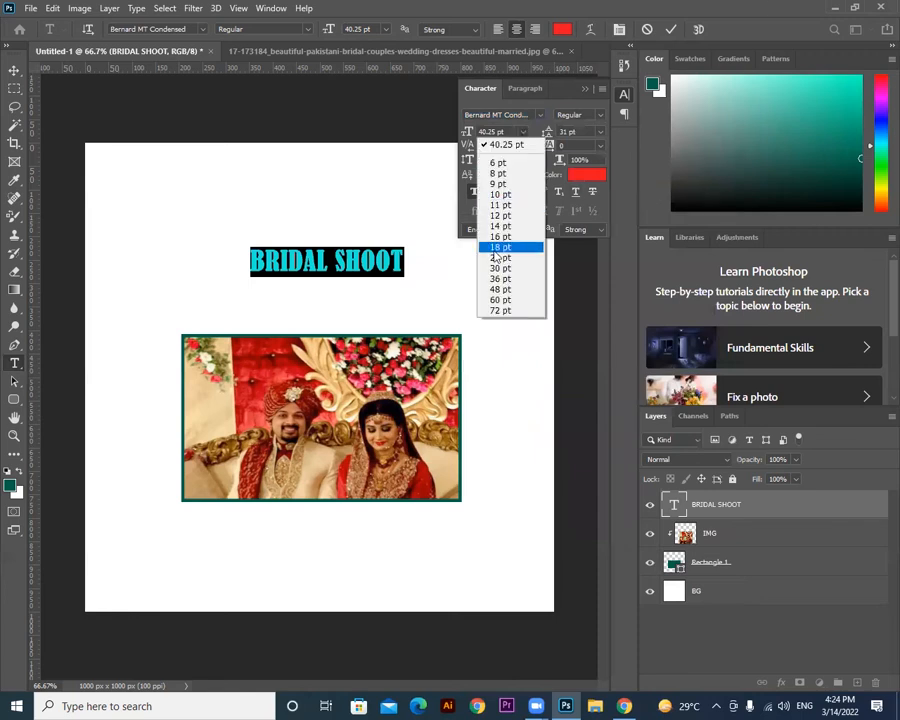
{"action": "left_click", "coordinate": [497, 279]}
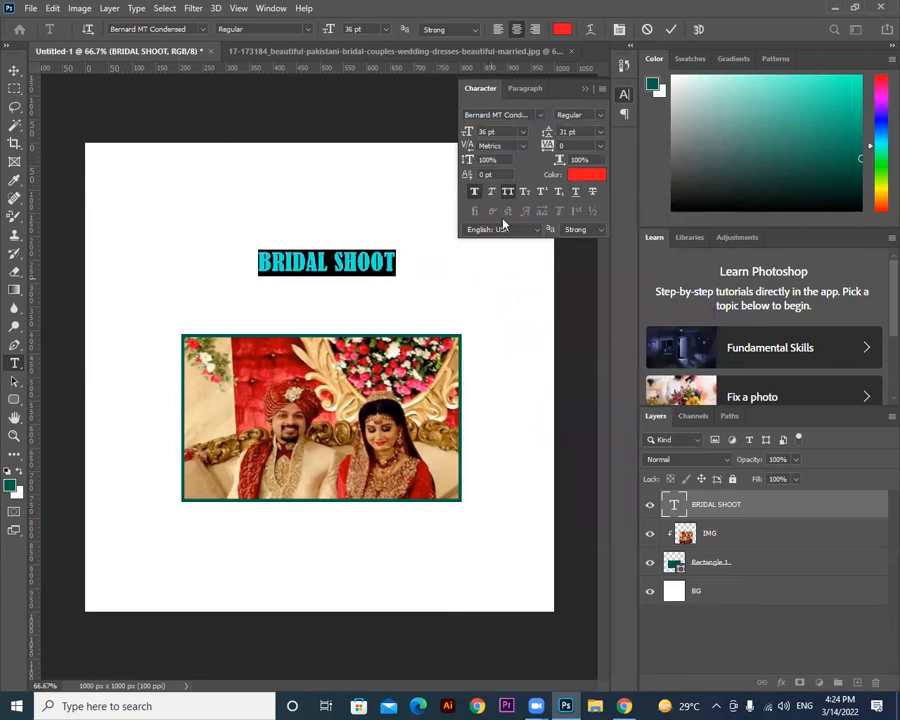
{"action": "left_click", "coordinate": [521, 133]}
{"action": "left_click", "coordinate": [496, 310]}
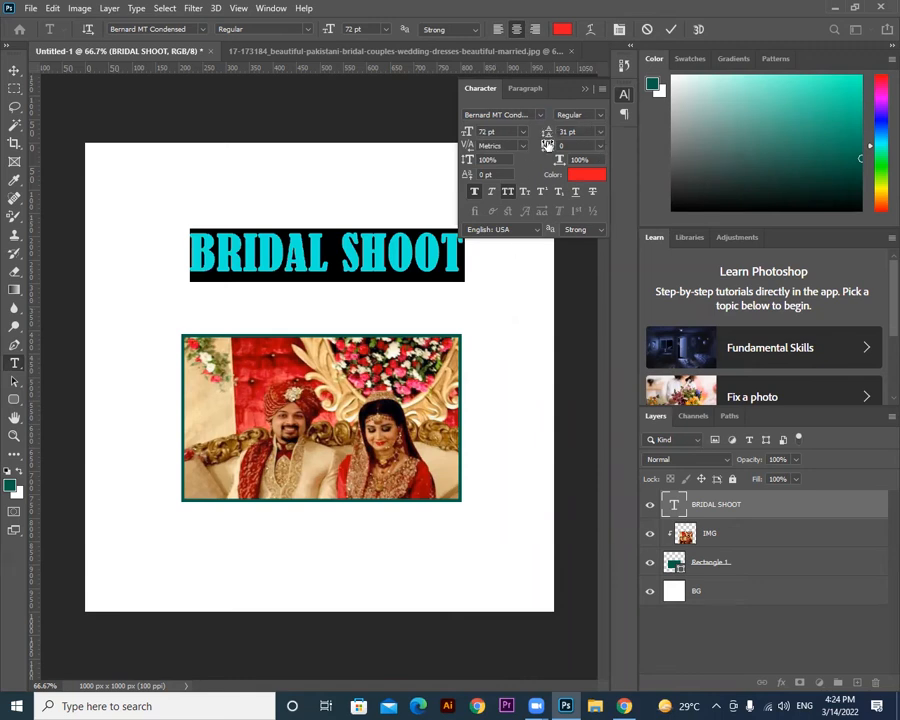
Place the cursor at the end of the heading, choose the Bahnschrift font and browse its size and style options.
{"action": "left_click", "coordinate": [460, 243]}
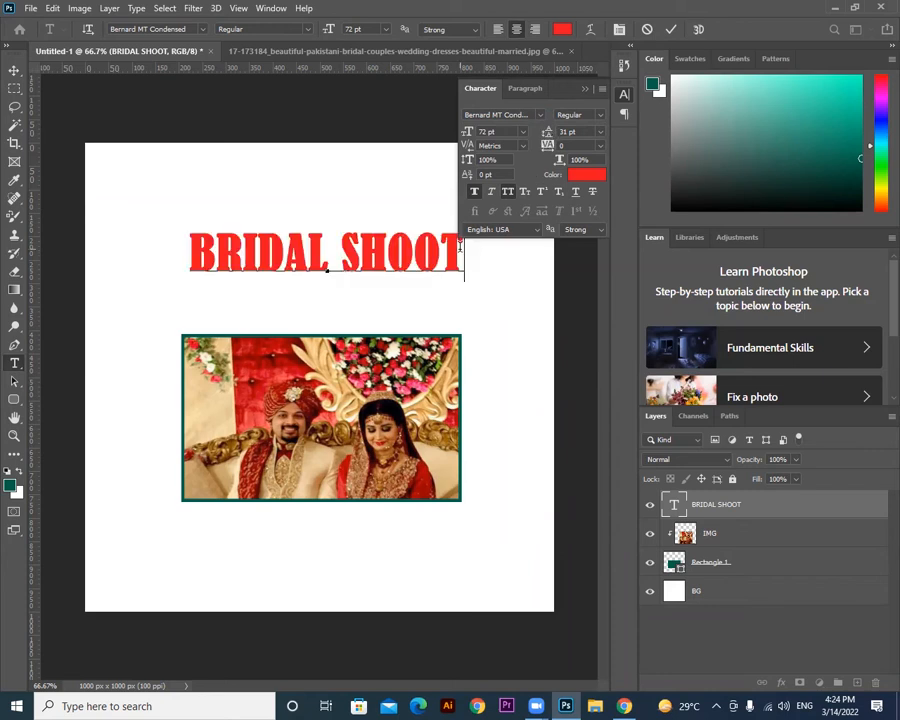
{"action": "left_click", "coordinate": [541, 116]}
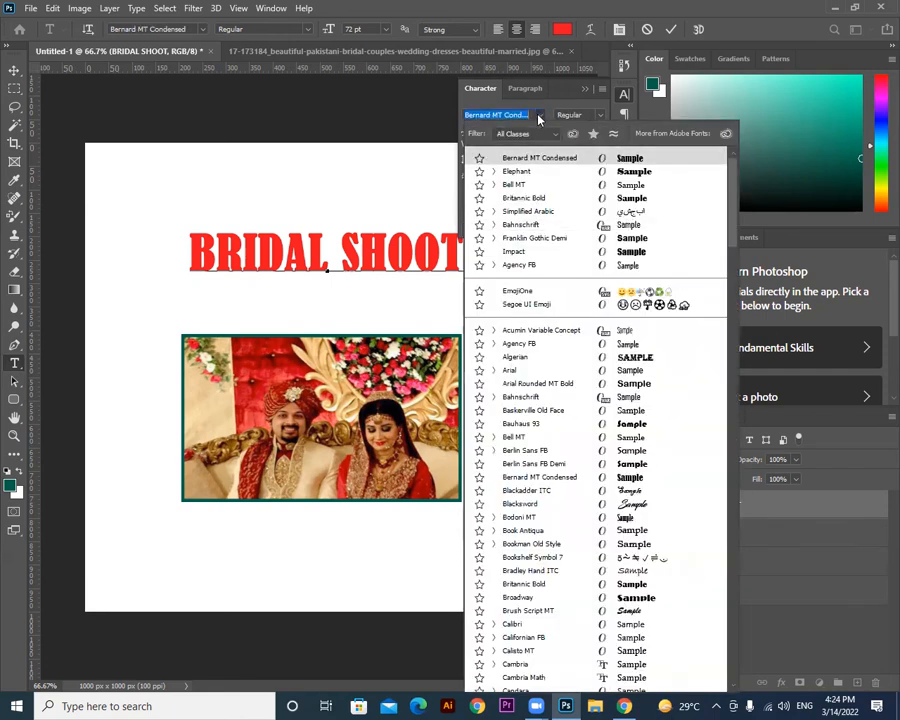
{"action": "key", "text": "Down"}
{"action": "key", "text": "Down"}
{"action": "key", "text": "Down"}
{"action": "key", "text": "Down"}
{"action": "key", "text": "Down"}
{"action": "key", "text": "Return"}
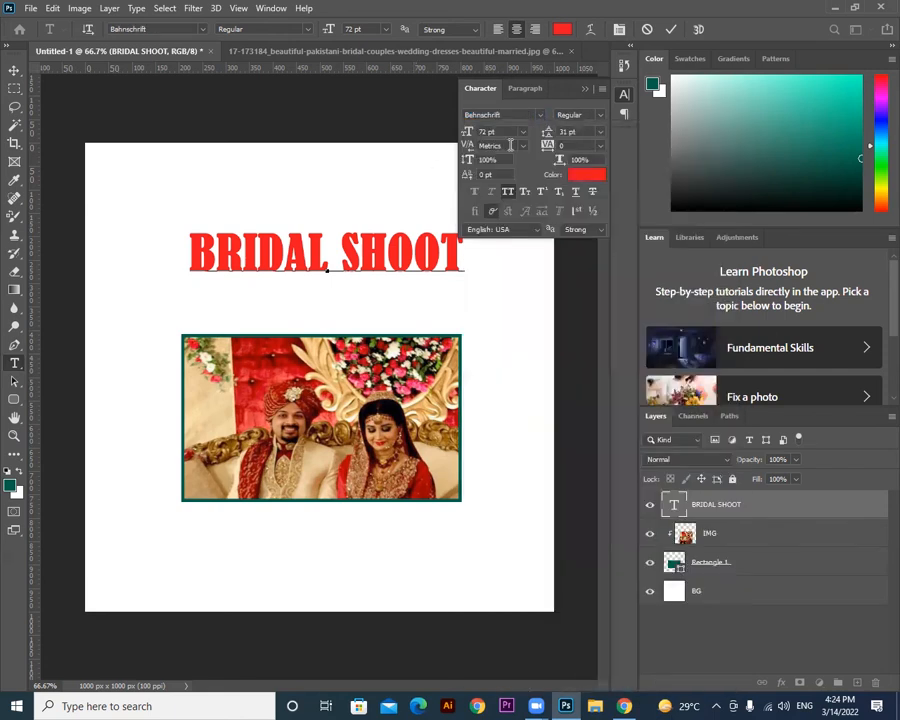
{"action": "left_click", "coordinate": [522, 132]}
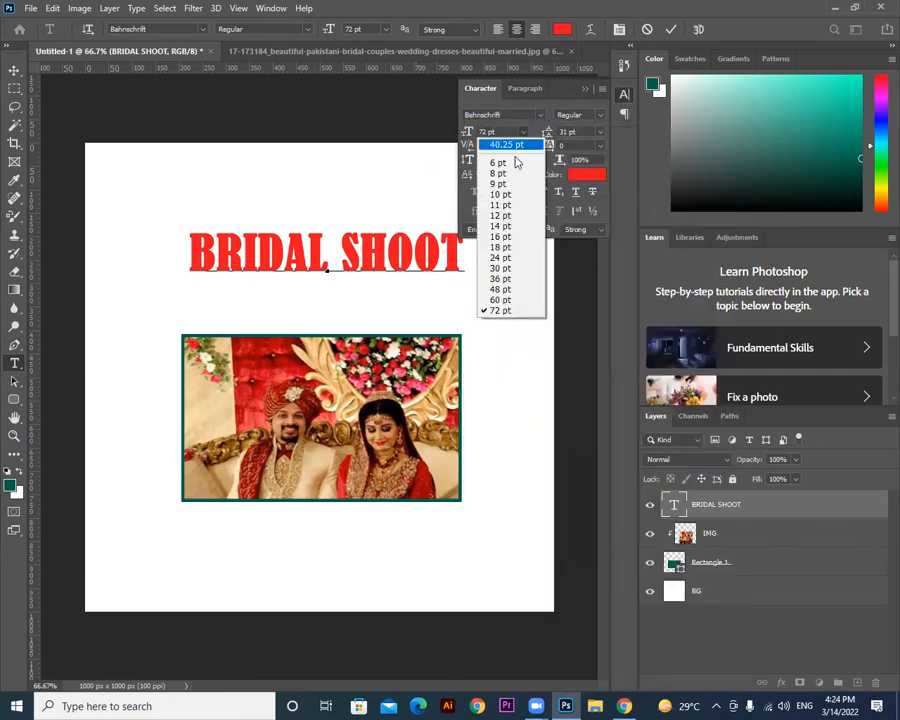
{"action": "left_click", "coordinate": [403, 193]}
{"action": "left_click", "coordinate": [600, 116]}
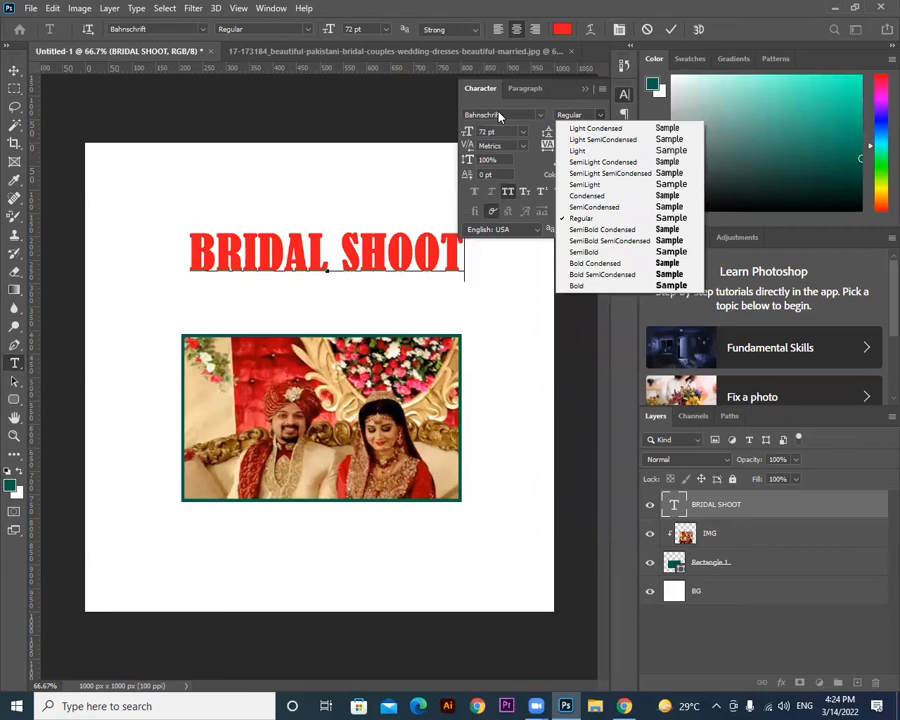
{"action": "left_click", "coordinate": [603, 288]}
Select the entire BRIDAL SHOOT heading text and check the type properties panel's options.
{"action": "left_click", "coordinate": [205, 255]}
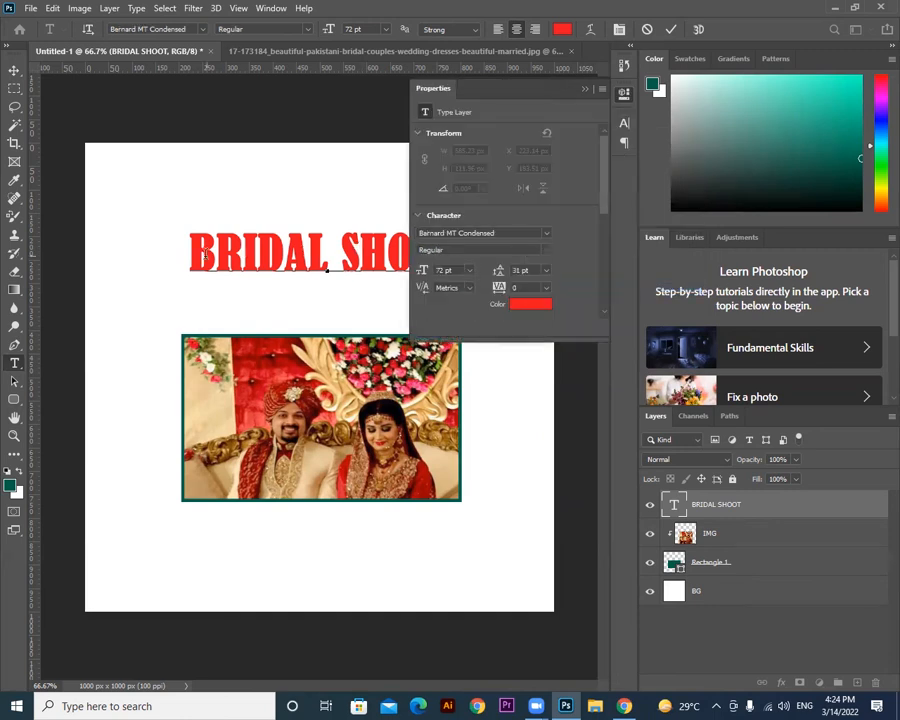
{"action": "key", "text": "ctrl+a"}
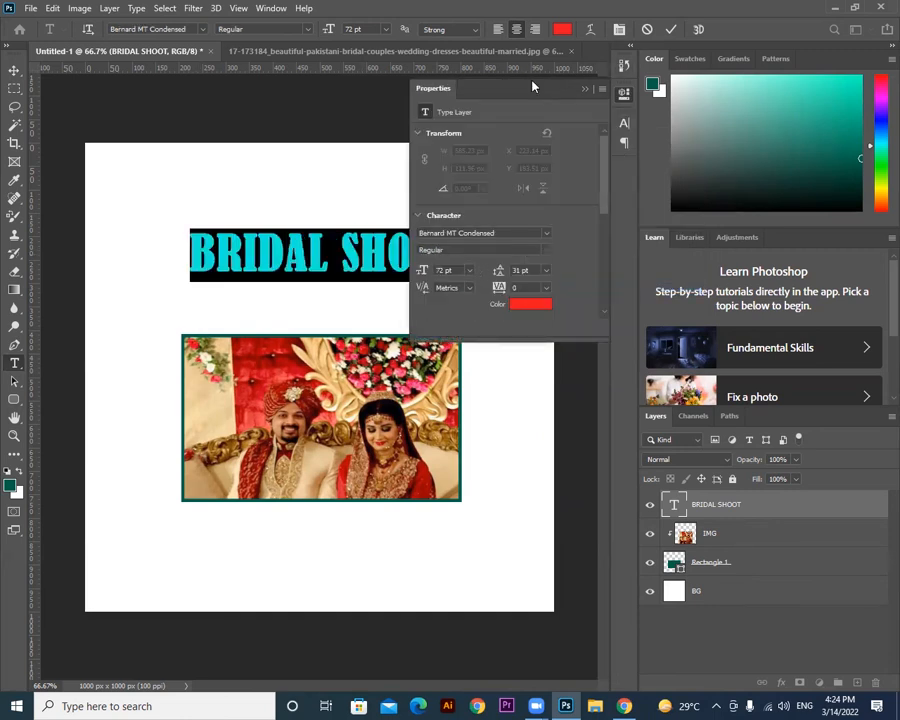
{"action": "left_click", "coordinate": [604, 90]}
{"action": "left_click", "coordinate": [626, 96]}
{"action": "left_click", "coordinate": [601, 90]}
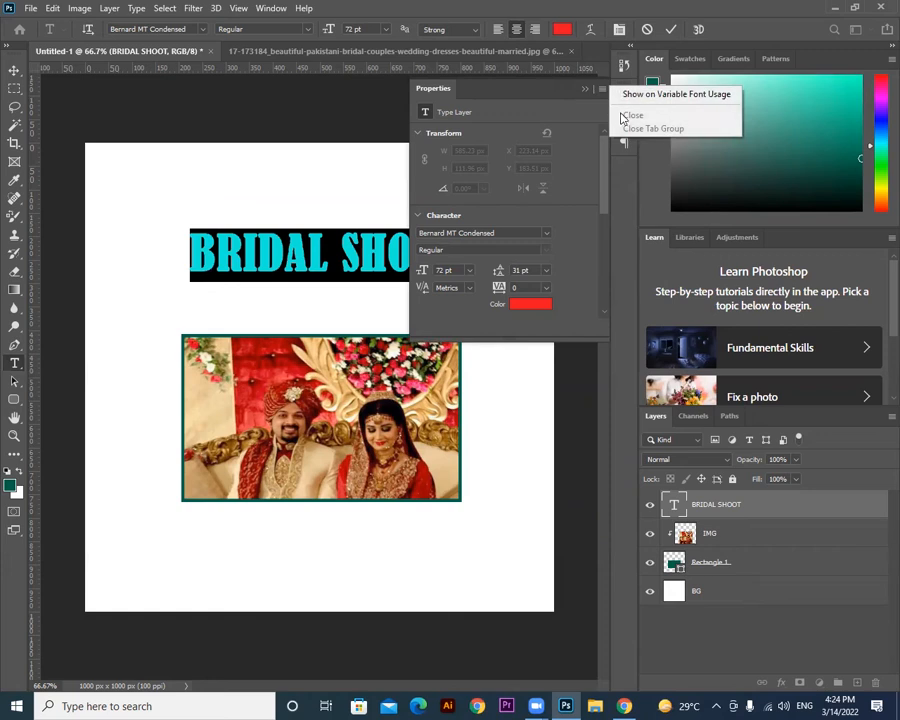
{"action": "left_click", "coordinate": [488, 86]}
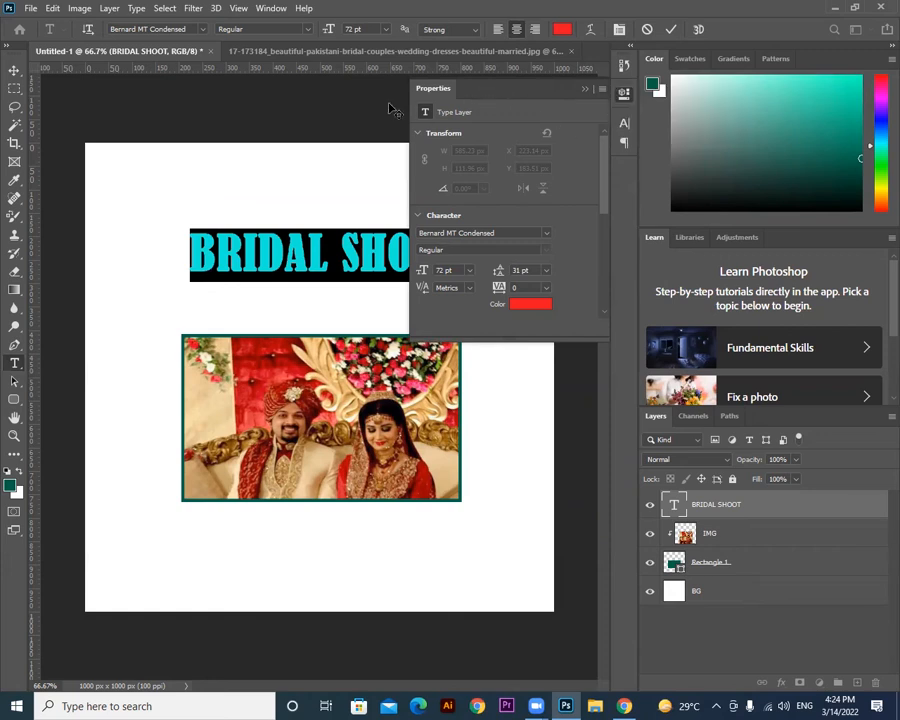
Browse fonts for the selected heading, try Algerian and apply Arial.
{"action": "left_click", "coordinate": [548, 234]}
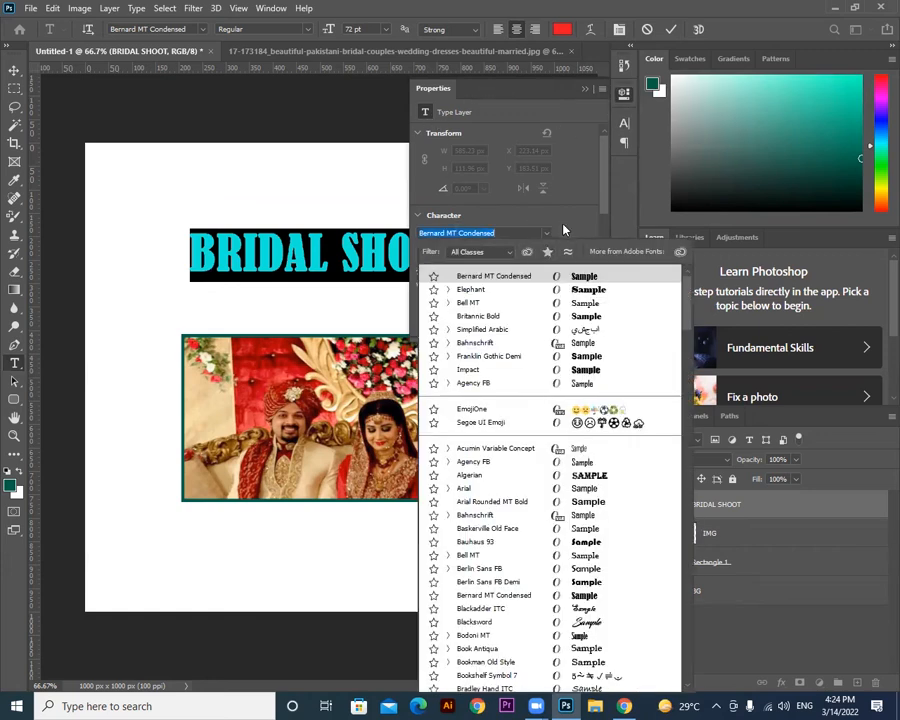
{"action": "left_click", "coordinate": [548, 255]}
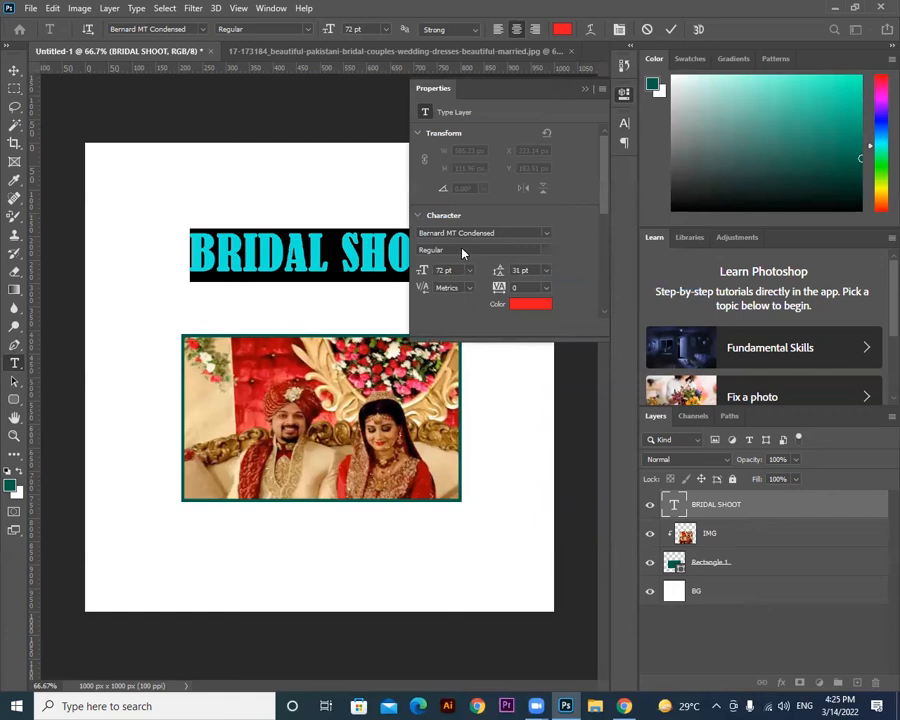
{"action": "left_click", "coordinate": [520, 233]}
{"action": "left_click", "coordinate": [546, 234]}
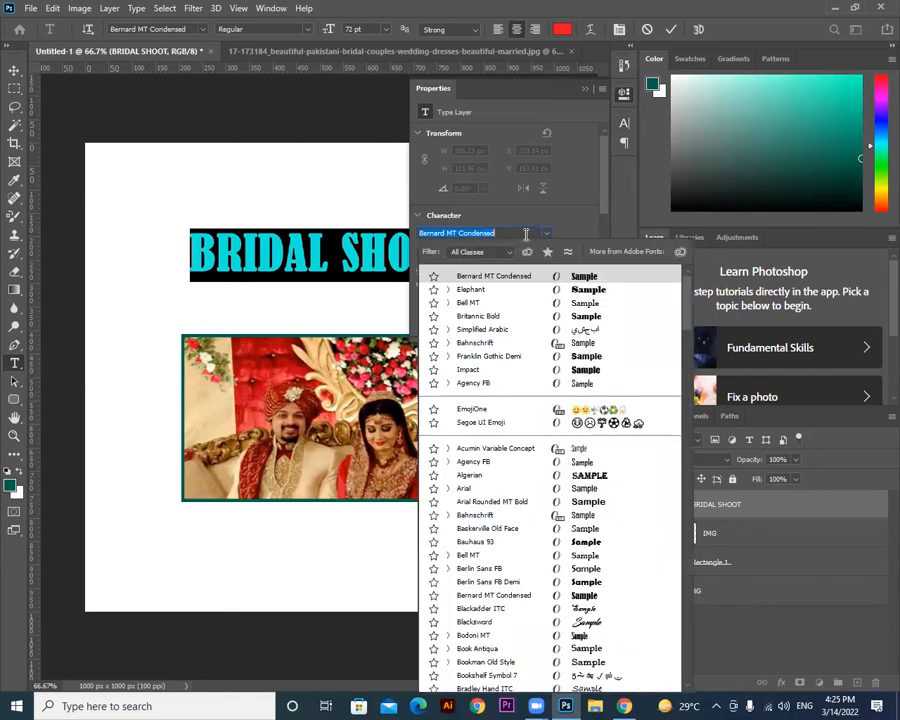
{"action": "left_click", "coordinate": [546, 234]}
{"action": "left_click", "coordinate": [455, 253]}
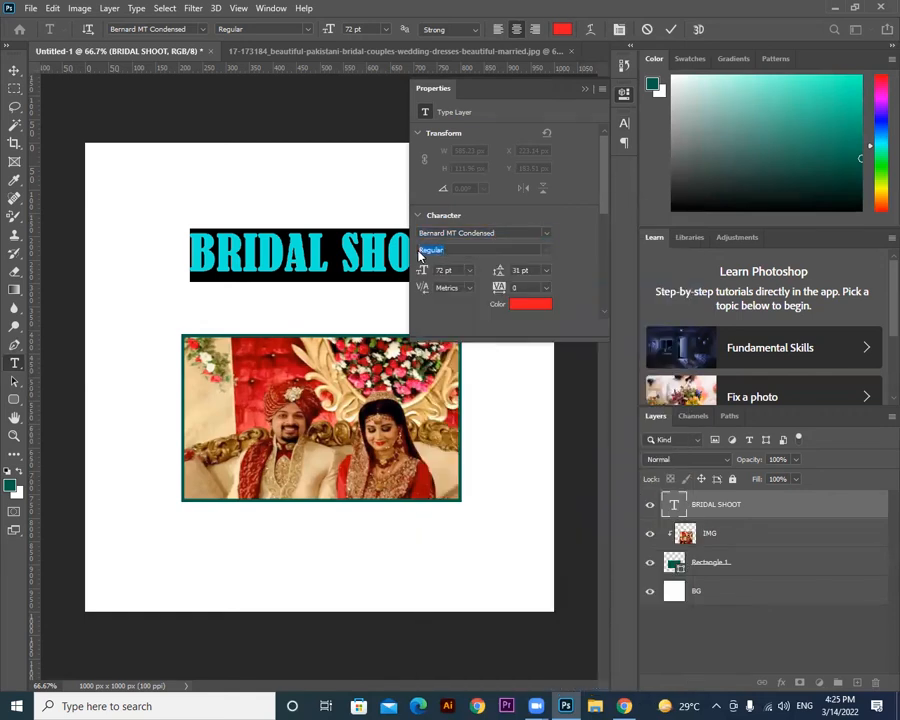
{"action": "left_click", "coordinate": [546, 234]}
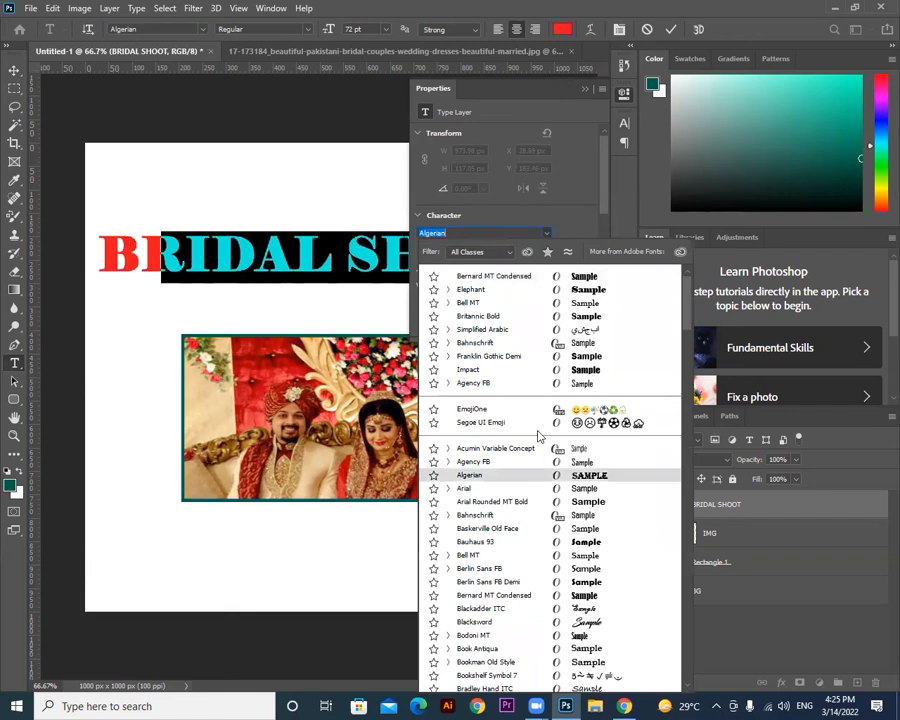
{"action": "key", "text": "Escape"}
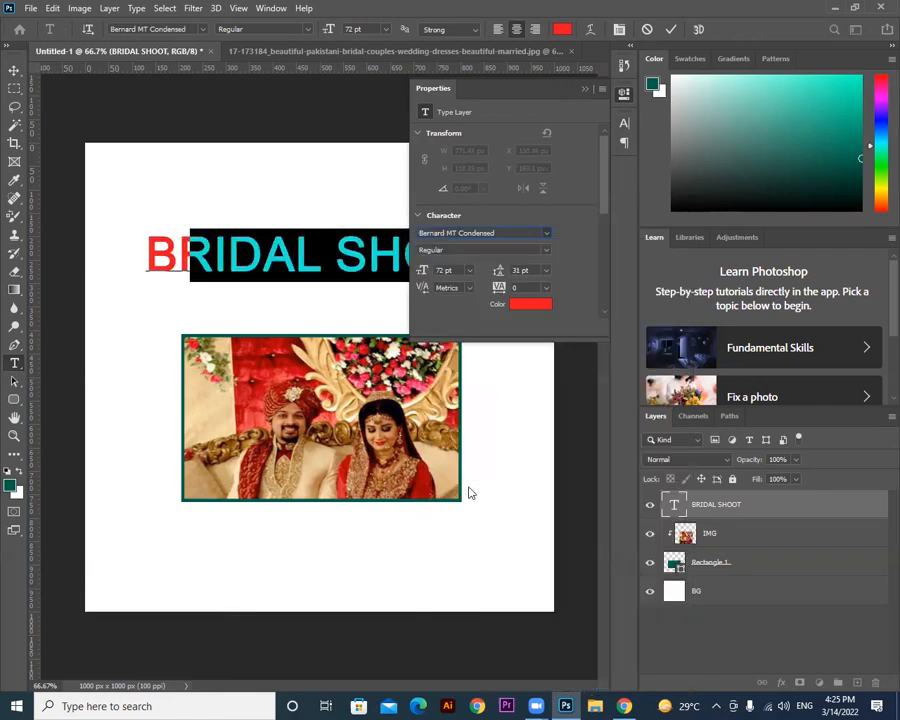
Try the Narrow Bold, Narrow and Narrow Italic styles of Arial on the heading.
{"action": "left_click", "coordinate": [545, 254]}
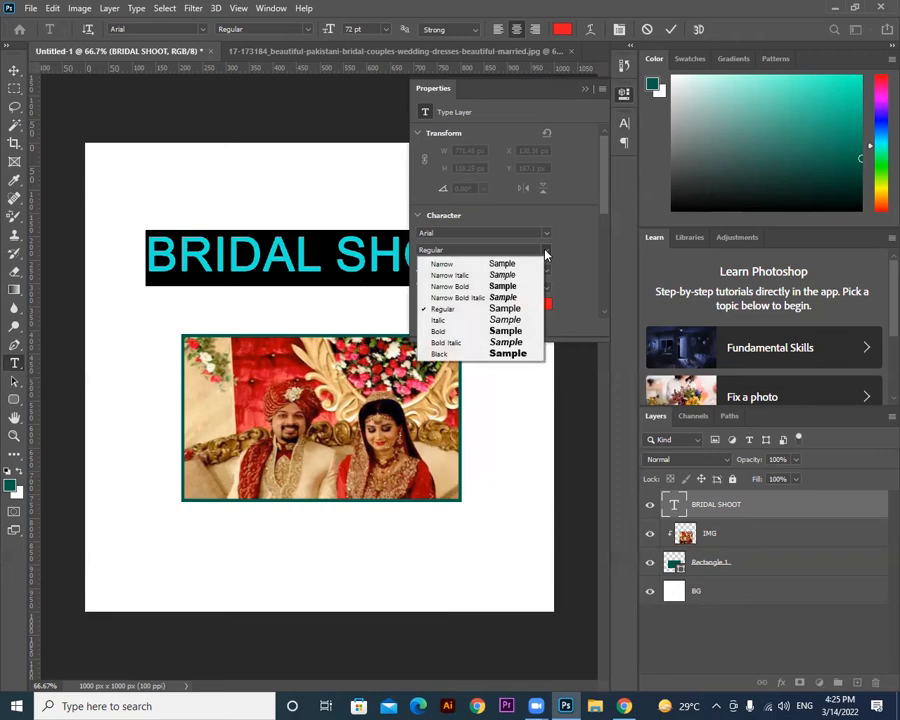
{"action": "left_click", "coordinate": [468, 289]}
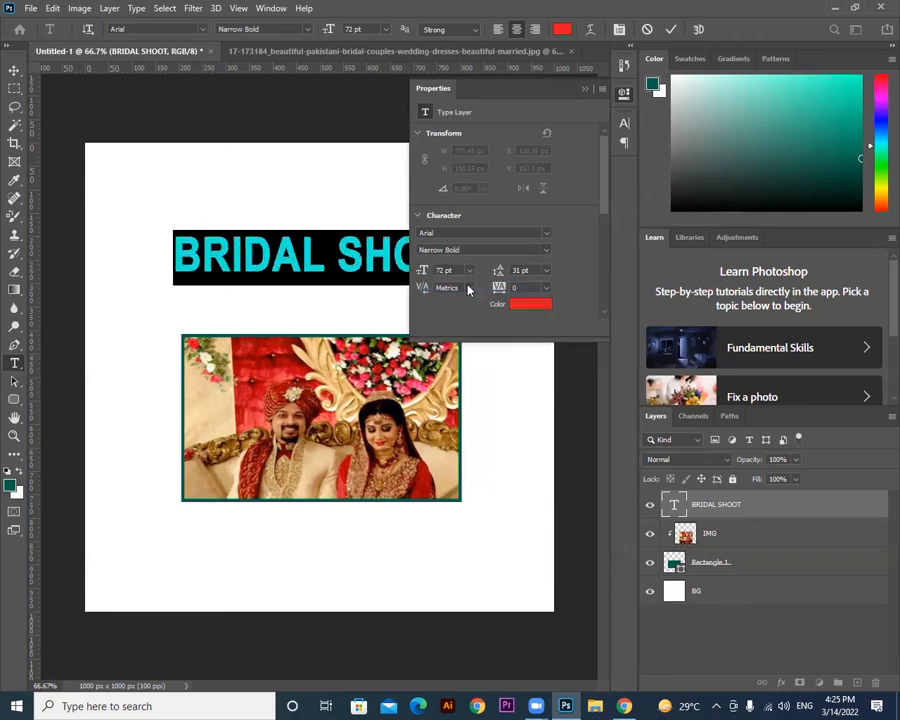
{"action": "left_click", "coordinate": [544, 237]}
{"action": "left_click", "coordinate": [546, 235]}
{"action": "left_click", "coordinate": [544, 254]}
{"action": "left_click", "coordinate": [525, 268]}
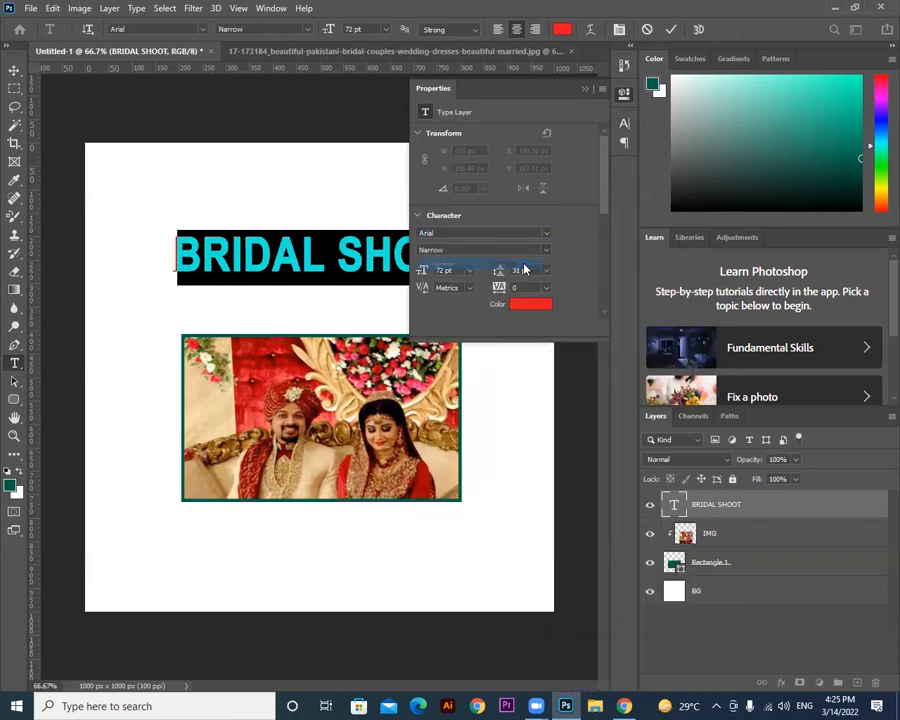
{"action": "left_click", "coordinate": [544, 250]}
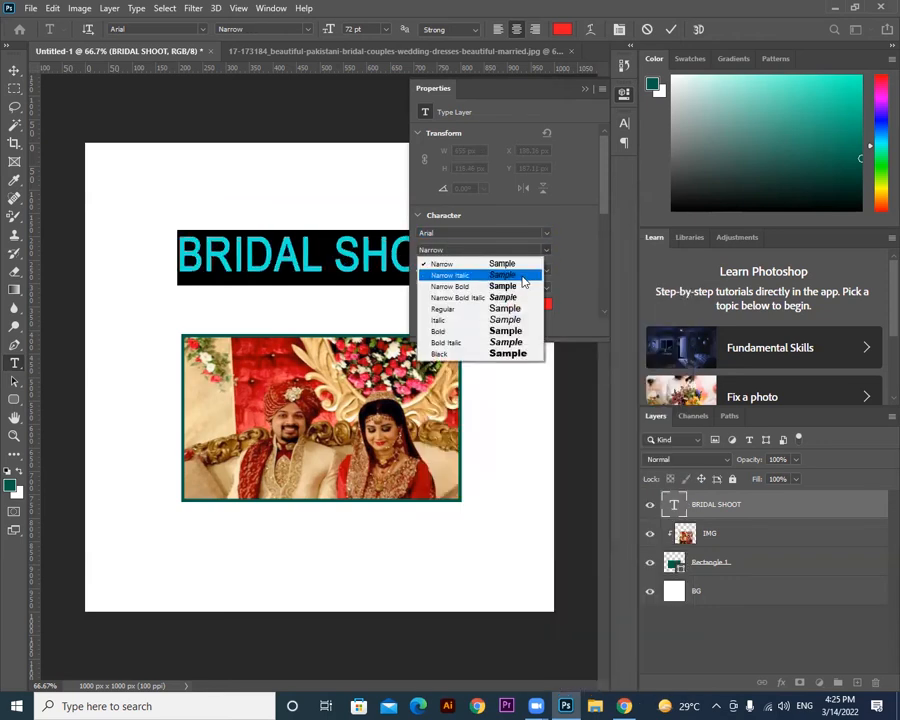
{"action": "left_click", "coordinate": [522, 278]}
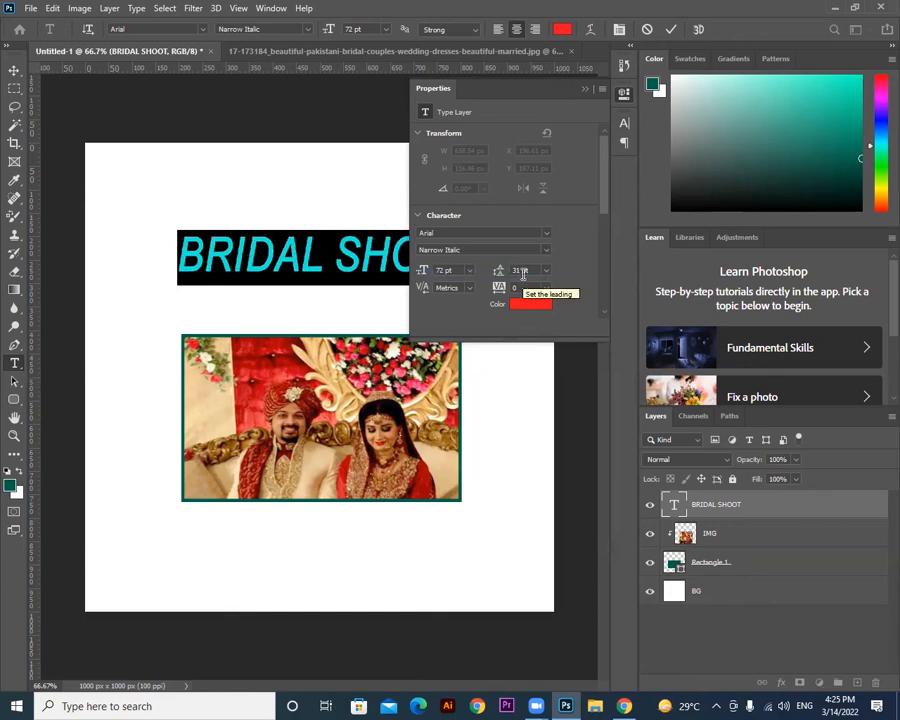
Try the Bold style on the heading, set it to Italic and look through the font sizes.
{"action": "left_click", "coordinate": [544, 249]}
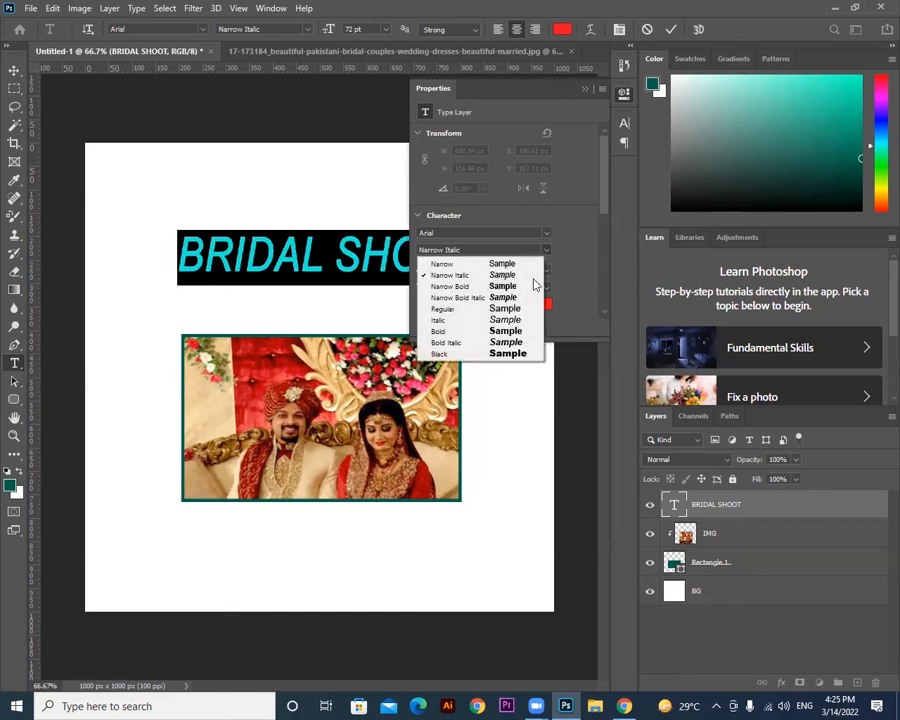
{"action": "left_click", "coordinate": [505, 331]}
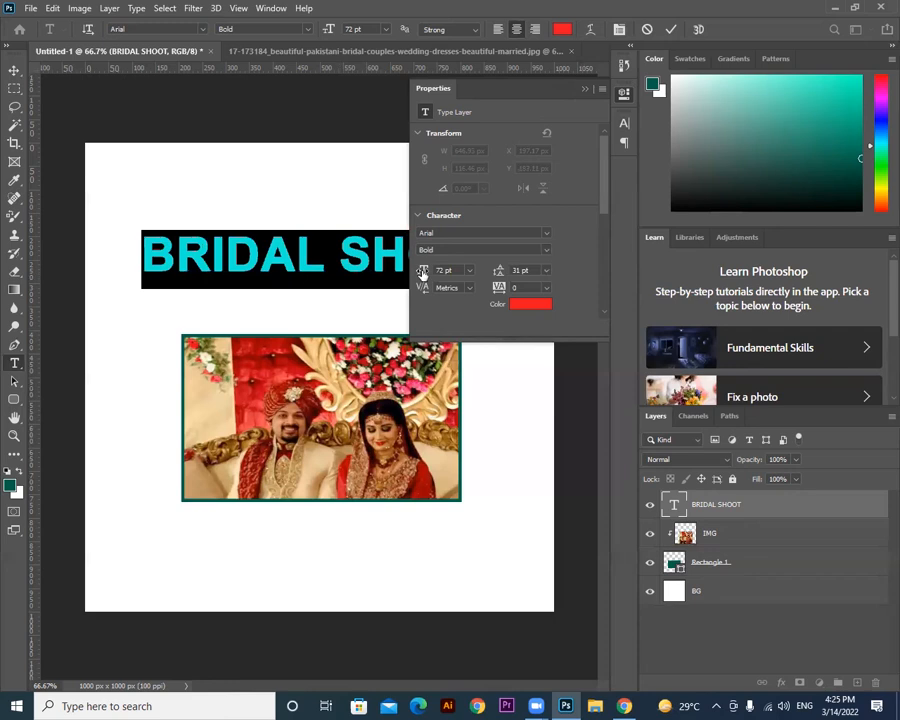
{"action": "left_click", "coordinate": [546, 250]}
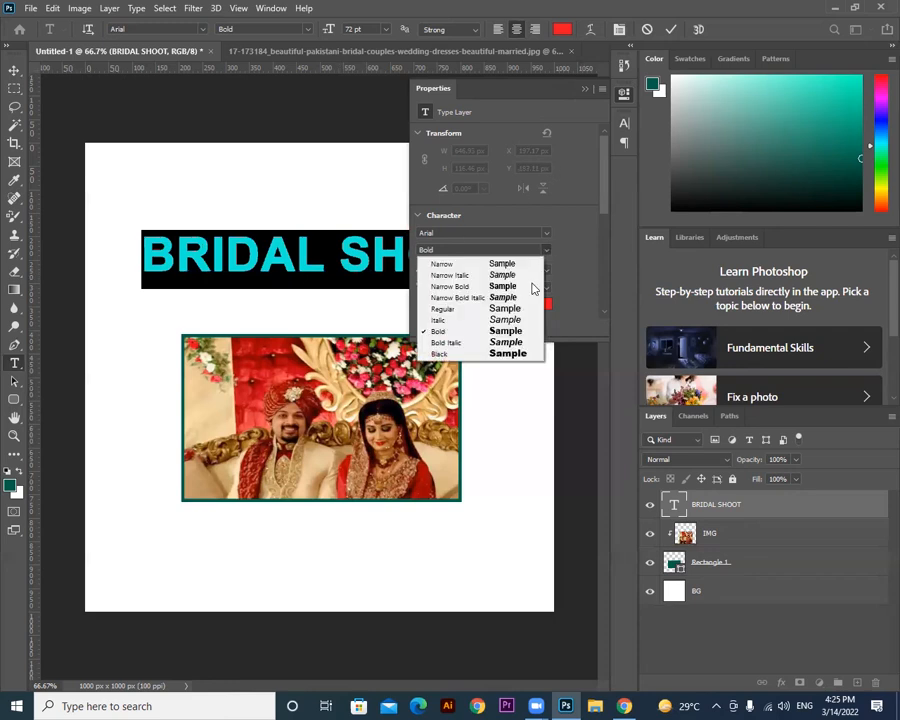
{"action": "left_click", "coordinate": [484, 320]}
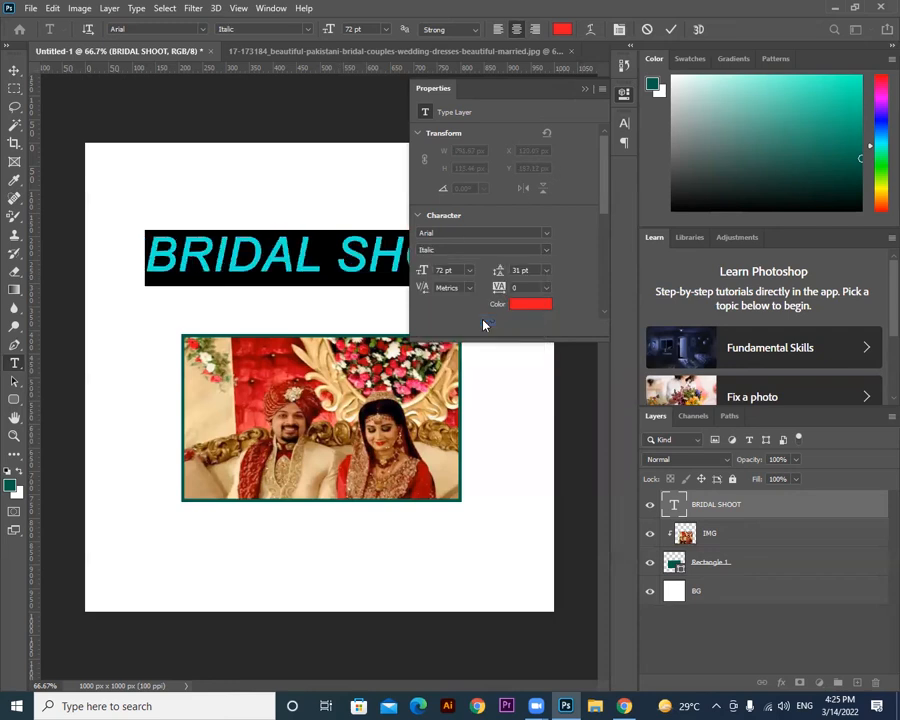
{"action": "left_click", "coordinate": [468, 270]}
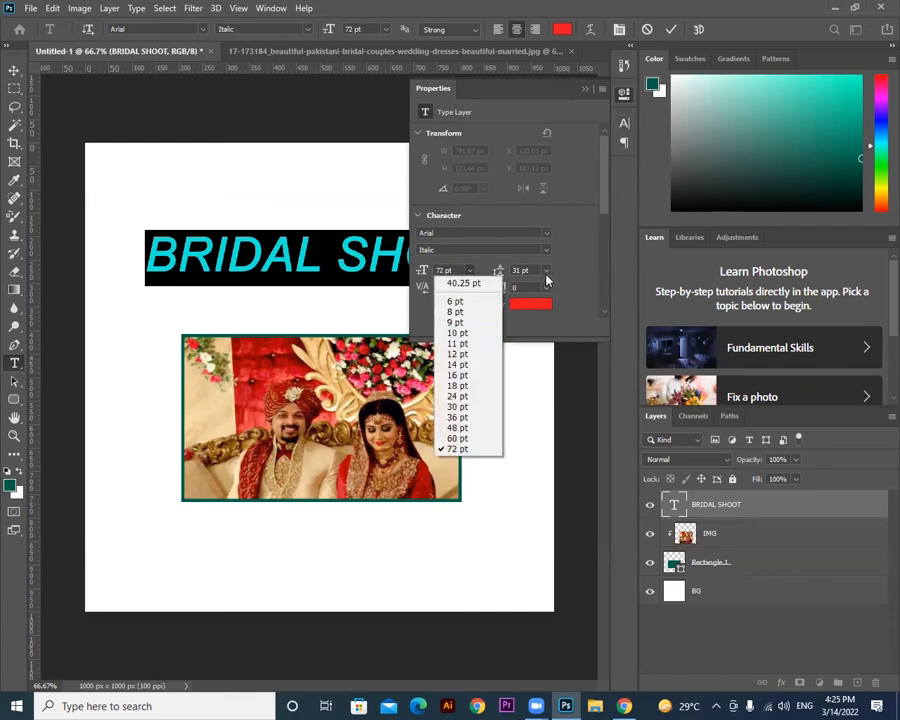
{"action": "left_click", "coordinate": [498, 274]}
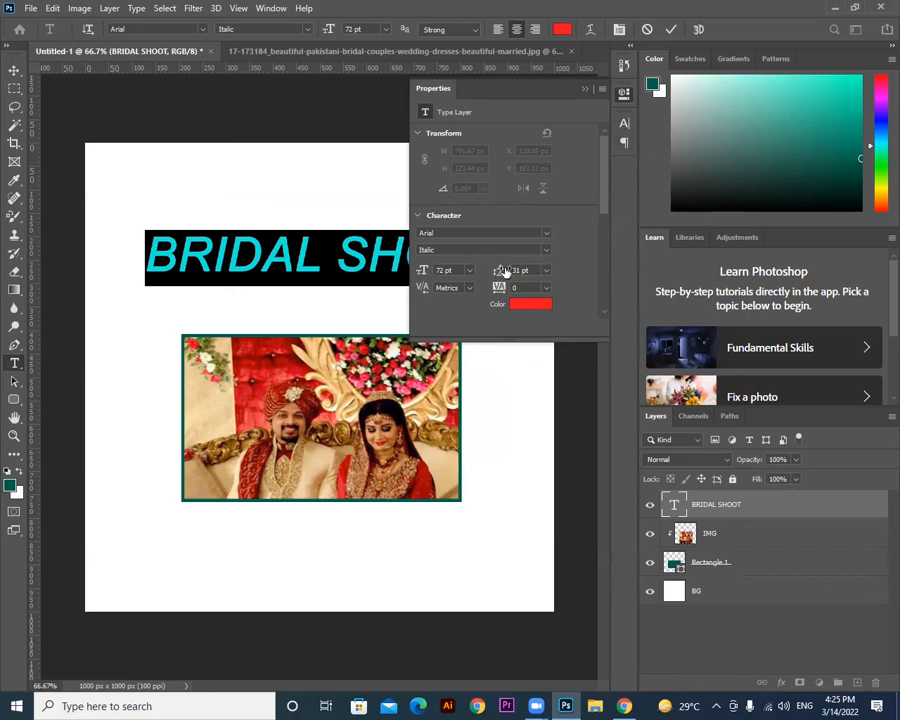
Move the properties panel off the heading and add a second text line with the couple's names.
{"action": "left_click_drag", "start_coordinate": [529, 87], "coordinate": [722, 102]}
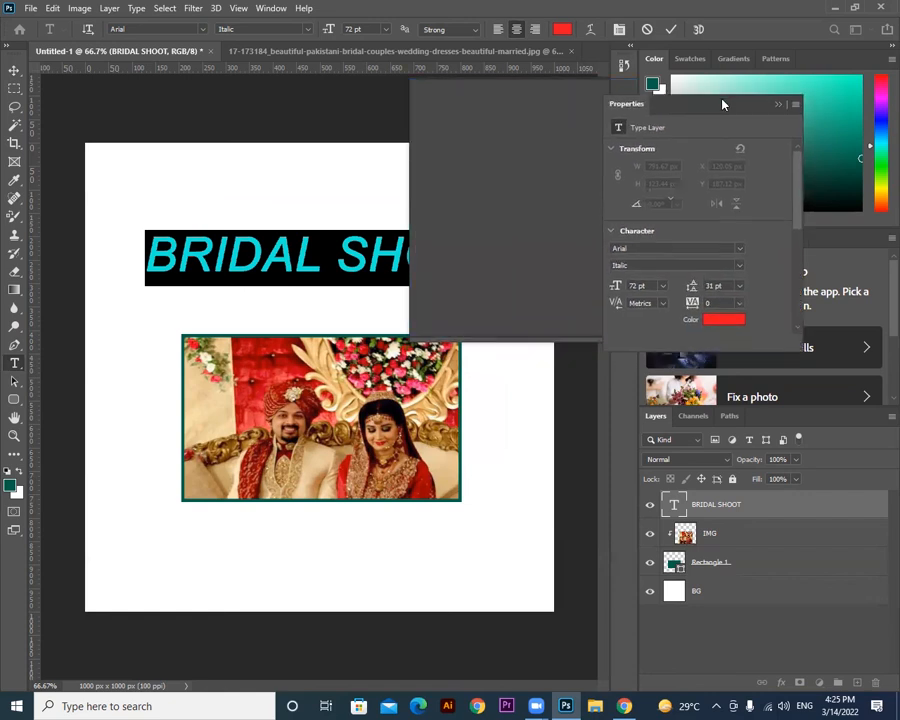
{"action": "left_click", "coordinate": [508, 250]}
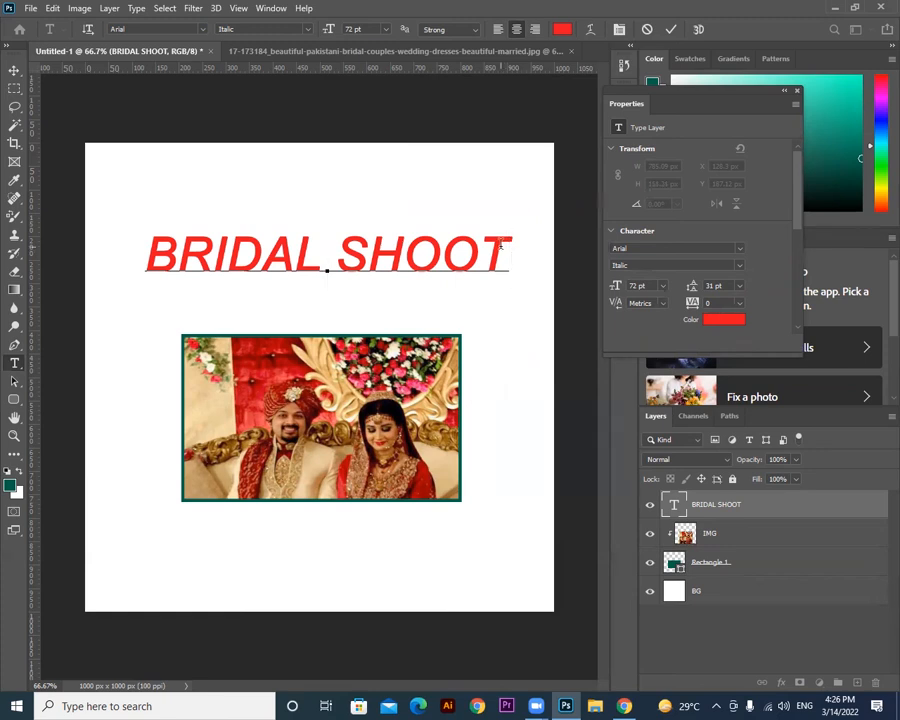
{"action": "type", "text": "HI"}
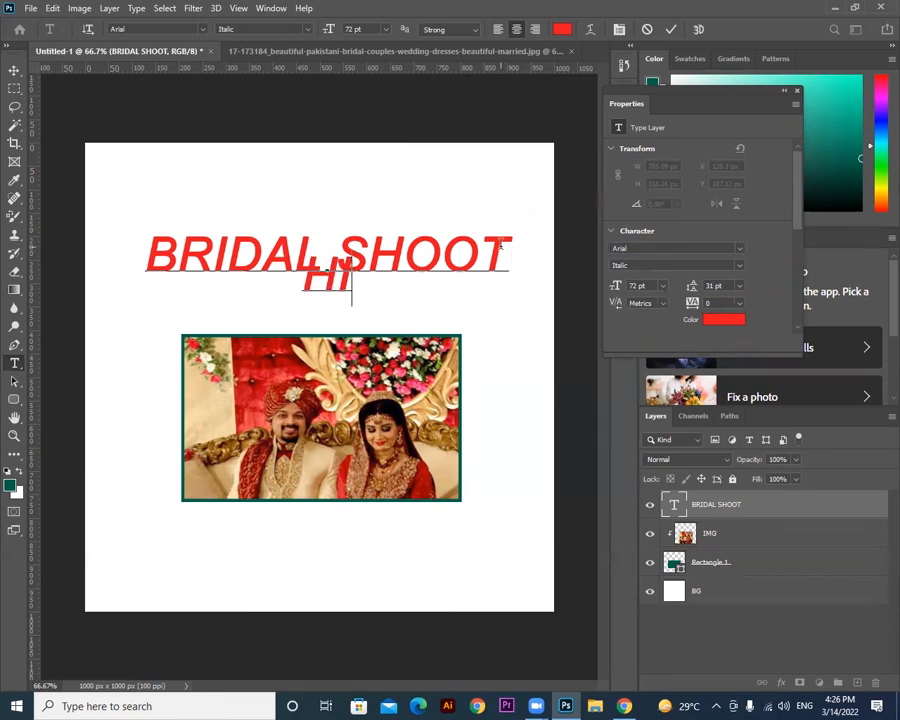
{"action": "type", "text": "RA AND"}
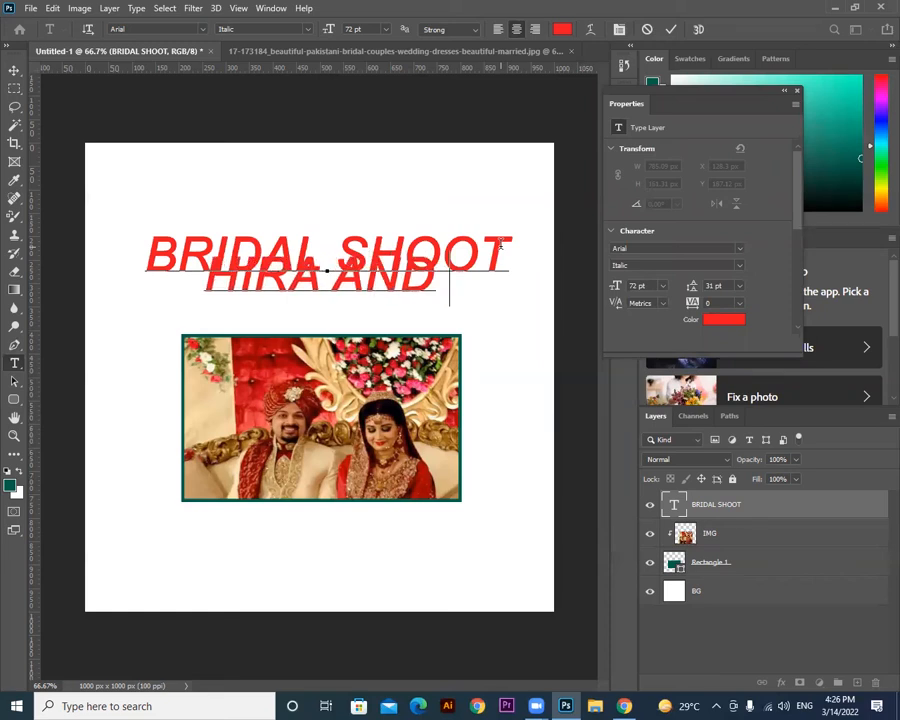
{"action": "type", "text": " ALI"}
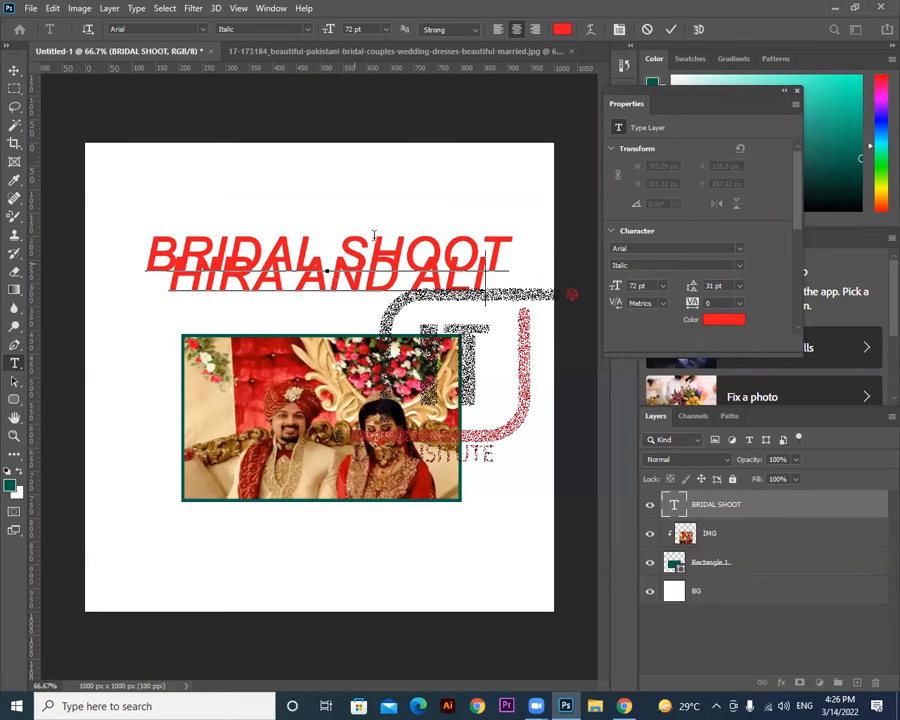
Select both heading lines, try a leading of 48 pt and set it to 72 pt.
{"action": "left_click", "coordinate": [422, 247]}
{"action": "key", "text": "ctrl+a"}
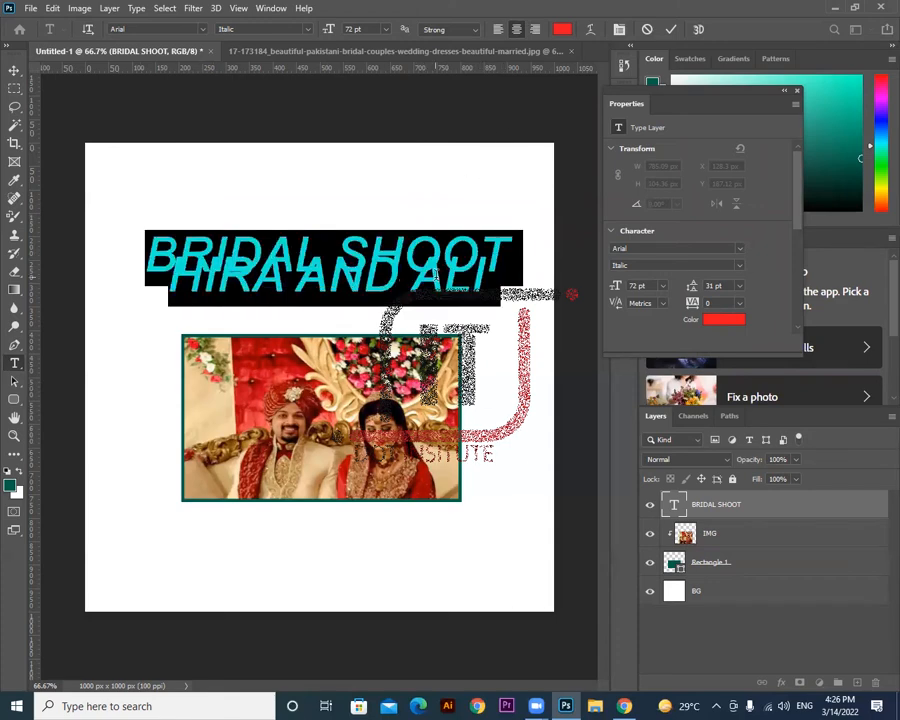
{"action": "left_click", "coordinate": [796, 90]}
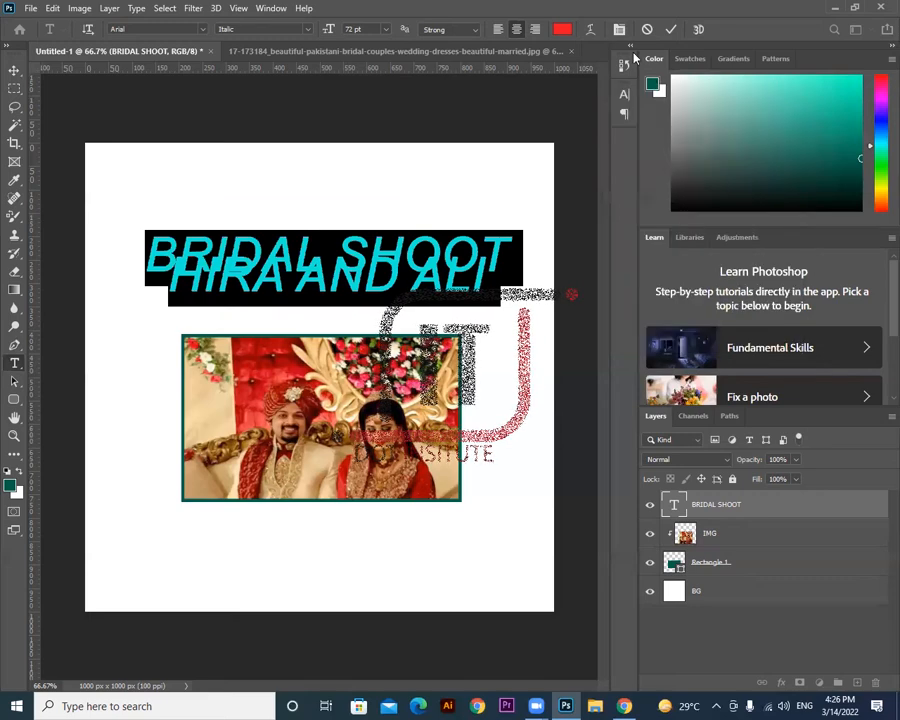
{"action": "left_click", "coordinate": [619, 30]}
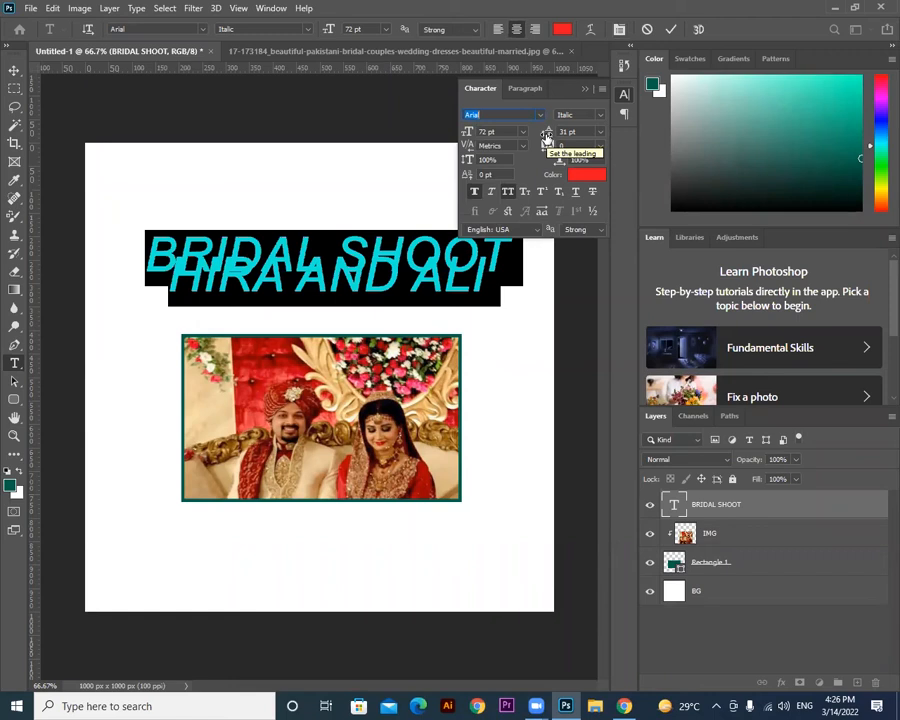
{"action": "left_click", "coordinate": [600, 132]}
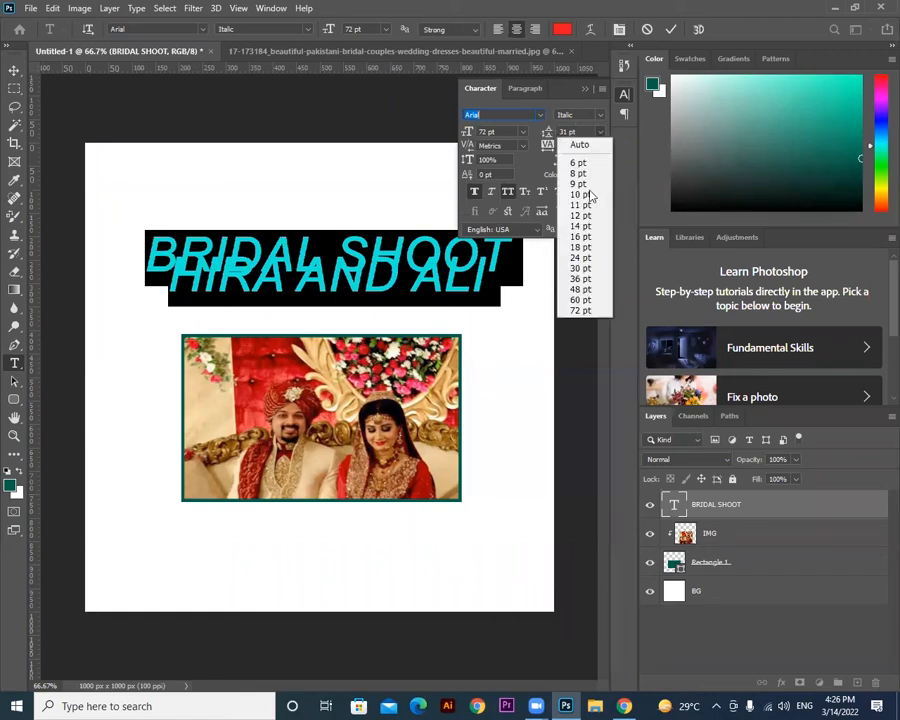
{"action": "left_click", "coordinate": [588, 291]}
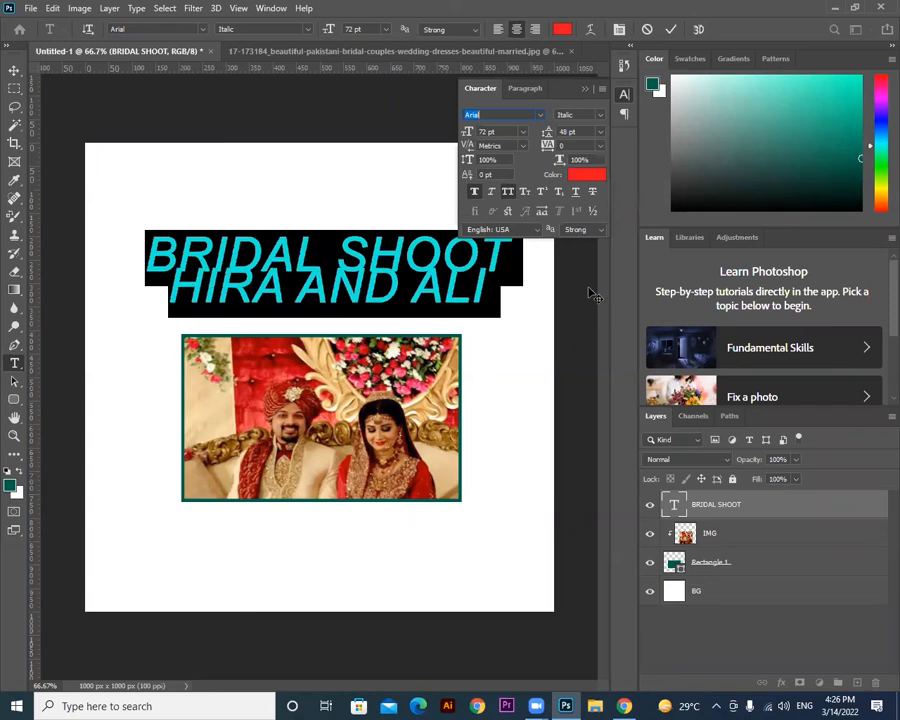
{"action": "left_click", "coordinate": [600, 132]}
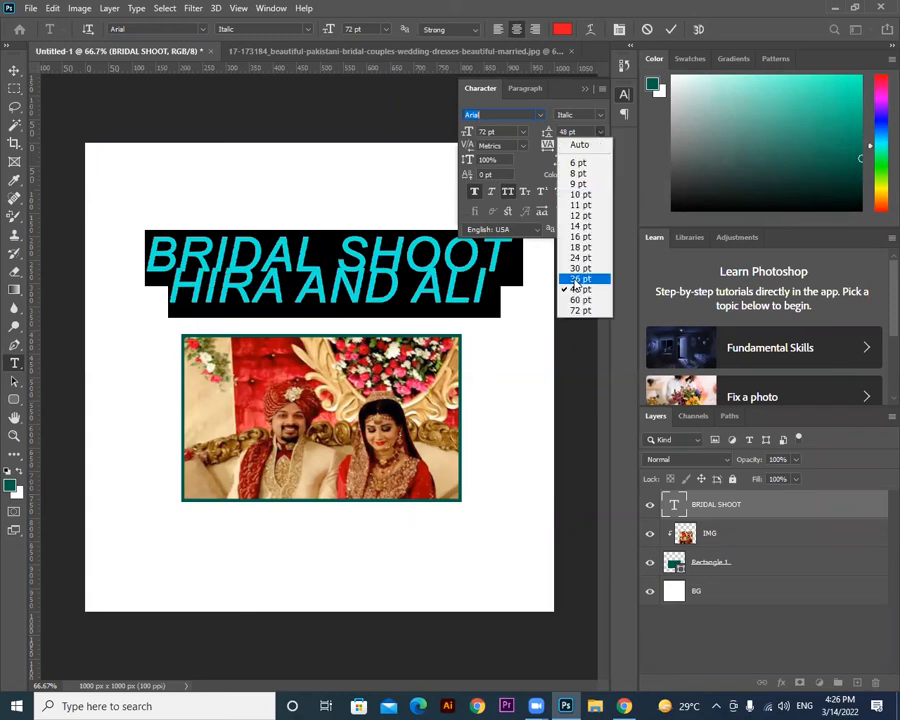
{"action": "left_click", "coordinate": [577, 308]}
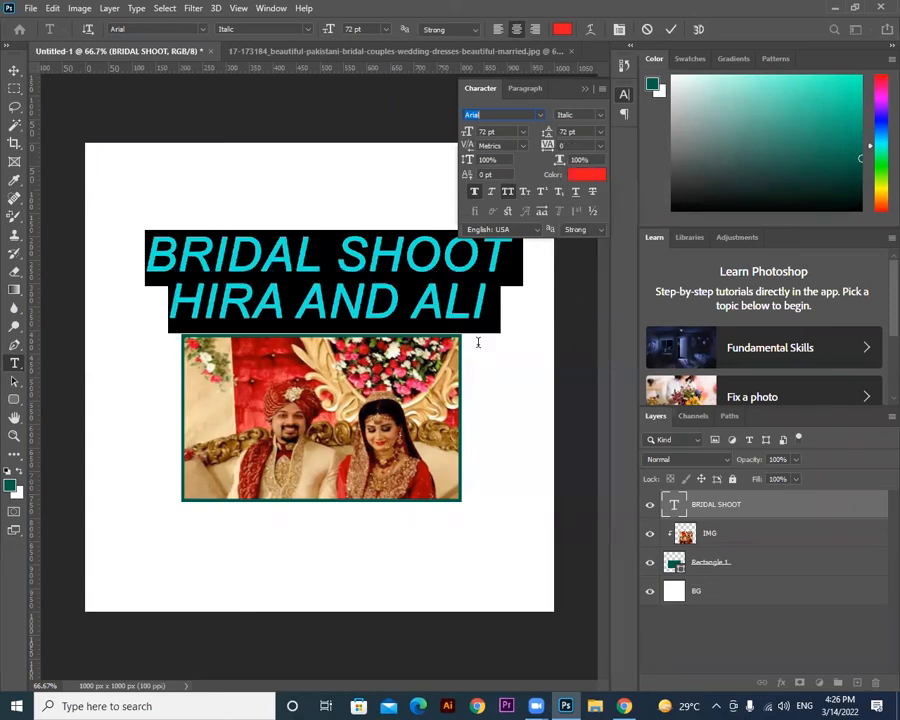
Undock the character settings away from the heading and move the two-line text slightly up, farther from the photo.
{"action": "left_click_drag", "start_coordinate": [480, 88], "coordinate": [622, 100]}
{"action": "left_click", "coordinate": [14, 70]}
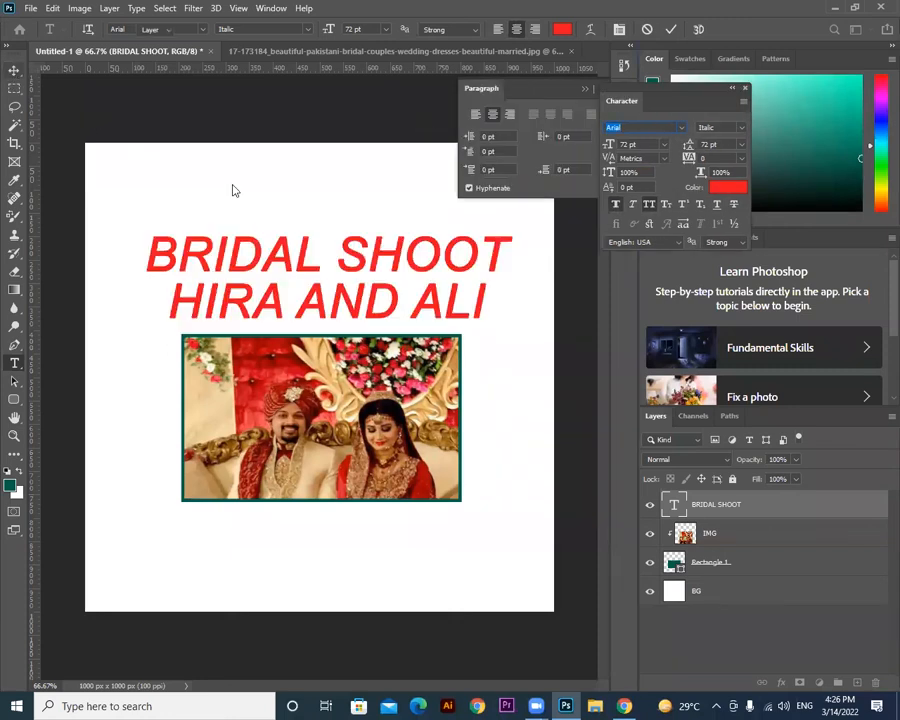
{"action": "left_click_drag", "start_coordinate": [318, 263], "coordinate": [315, 251]}
Try Auto and 60 pt leading on the two heading lines, then set their leading to 100 pt.
{"action": "left_click", "coordinate": [743, 146]}
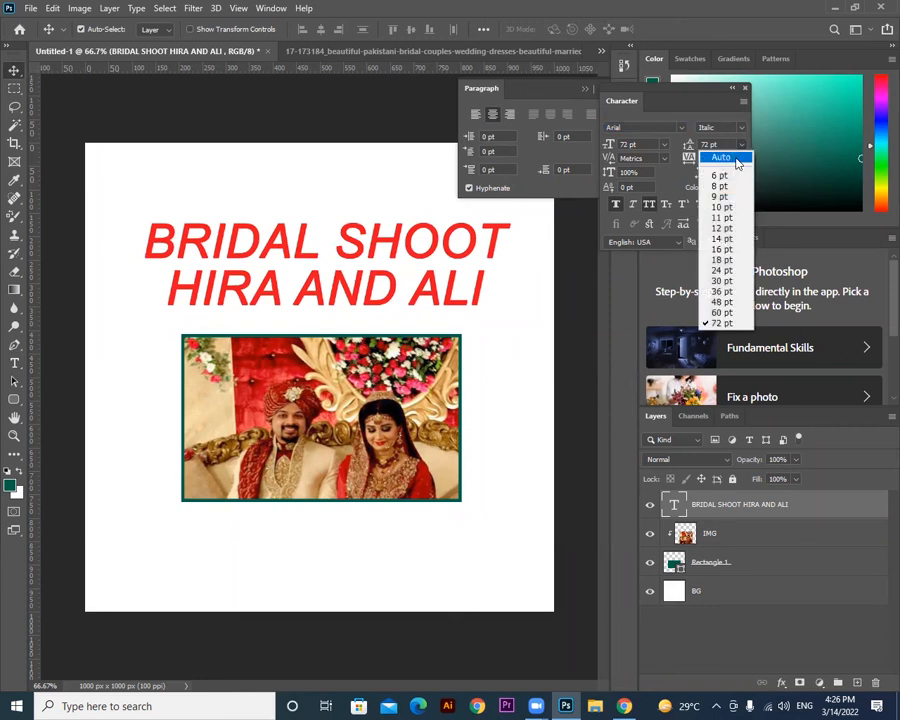
{"action": "left_click", "coordinate": [736, 159]}
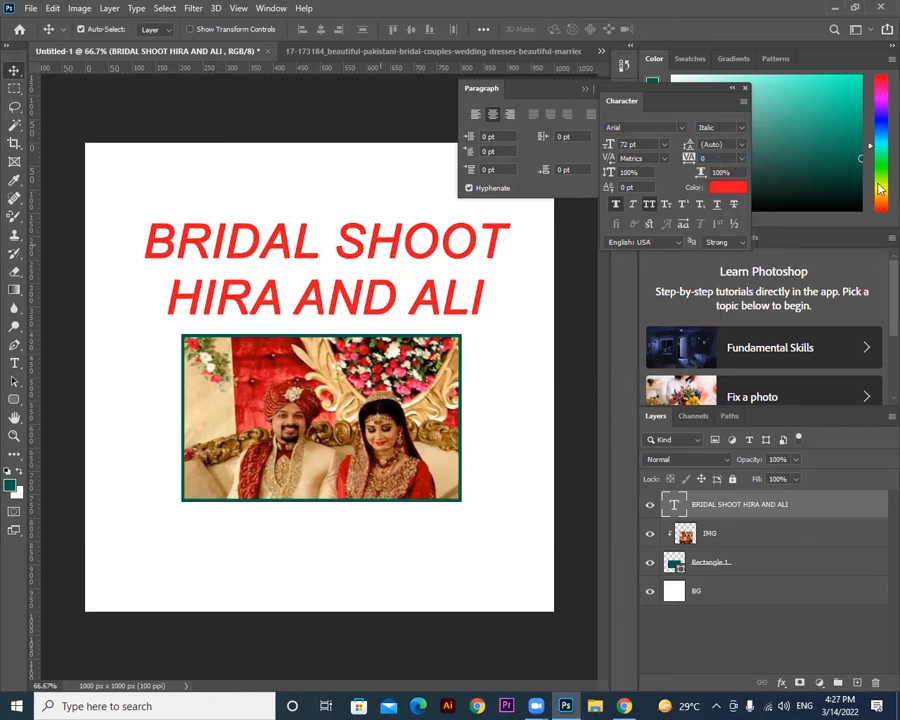
{"action": "left_click", "coordinate": [14, 362]}
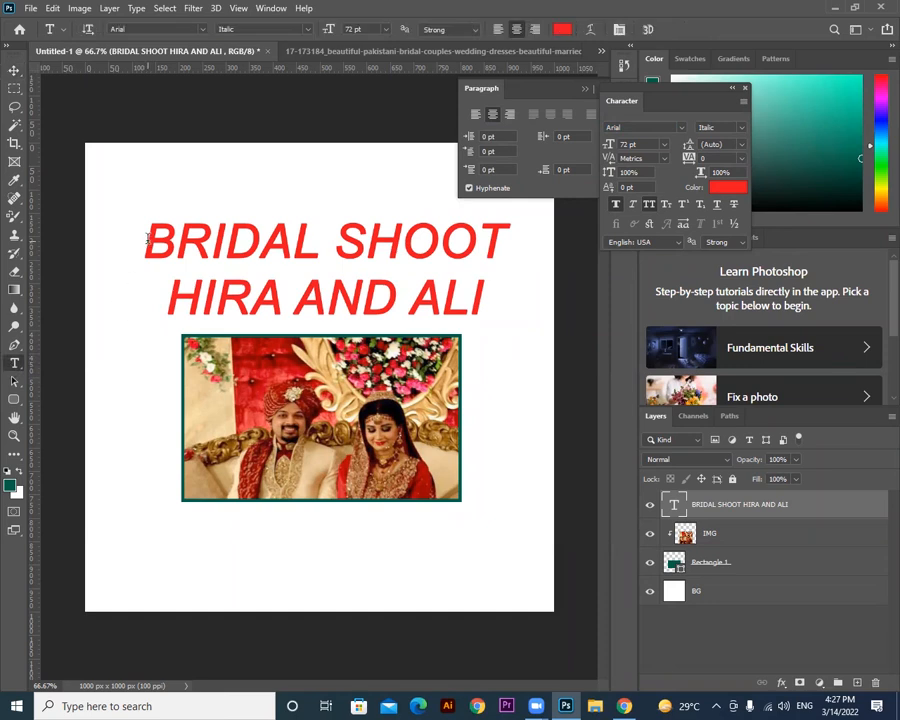
{"action": "left_click_drag", "start_coordinate": [146, 238], "coordinate": [486, 302]}
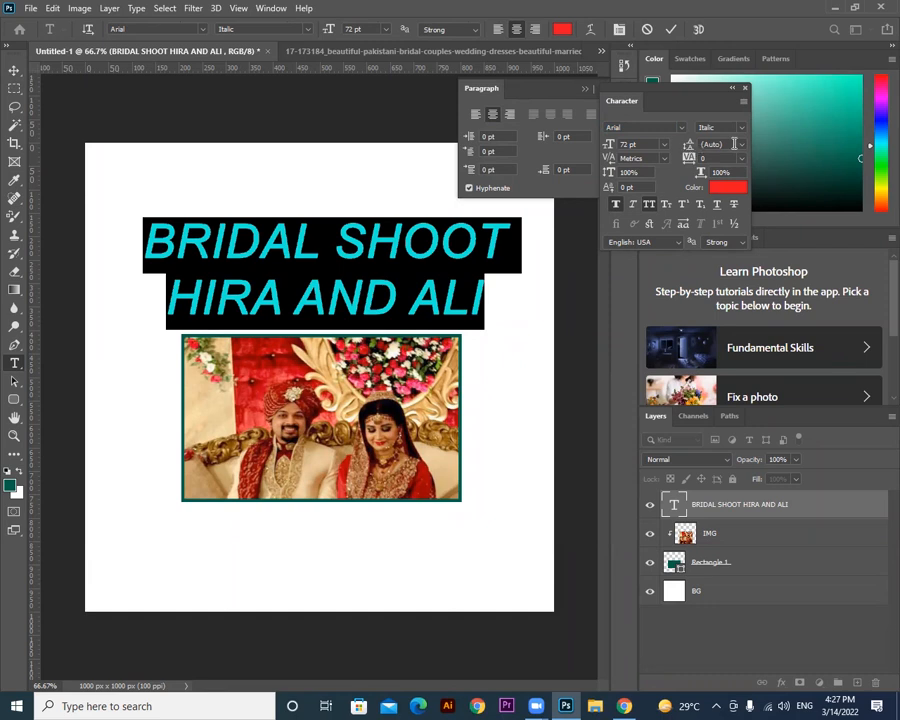
{"action": "left_click", "coordinate": [741, 144]}
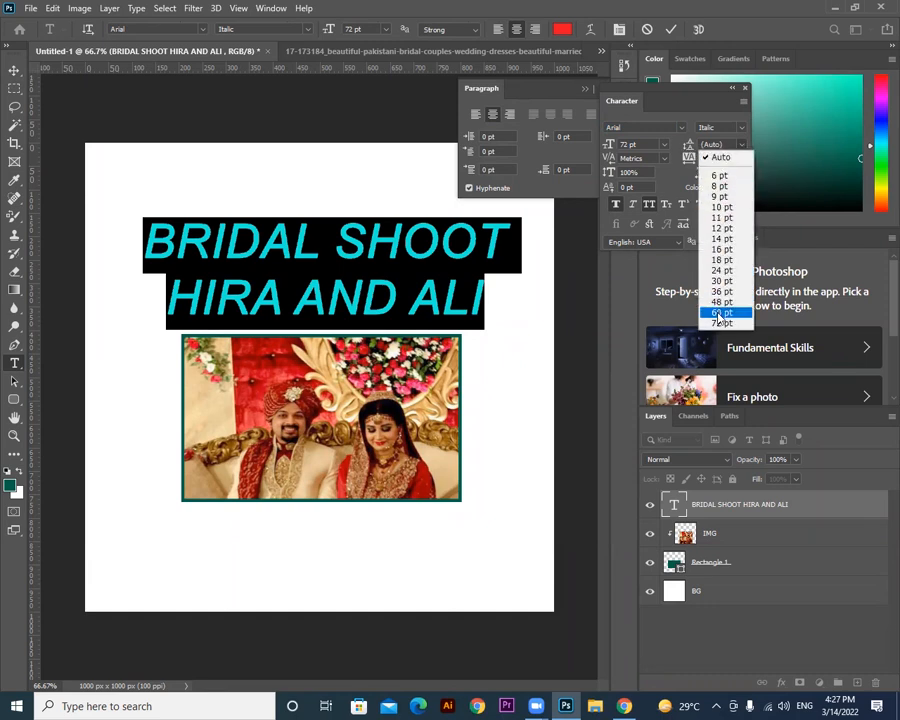
{"action": "left_click", "coordinate": [719, 314]}
{"action": "left_click", "coordinate": [701, 144]}
{"action": "left_click", "coordinate": [742, 145]}
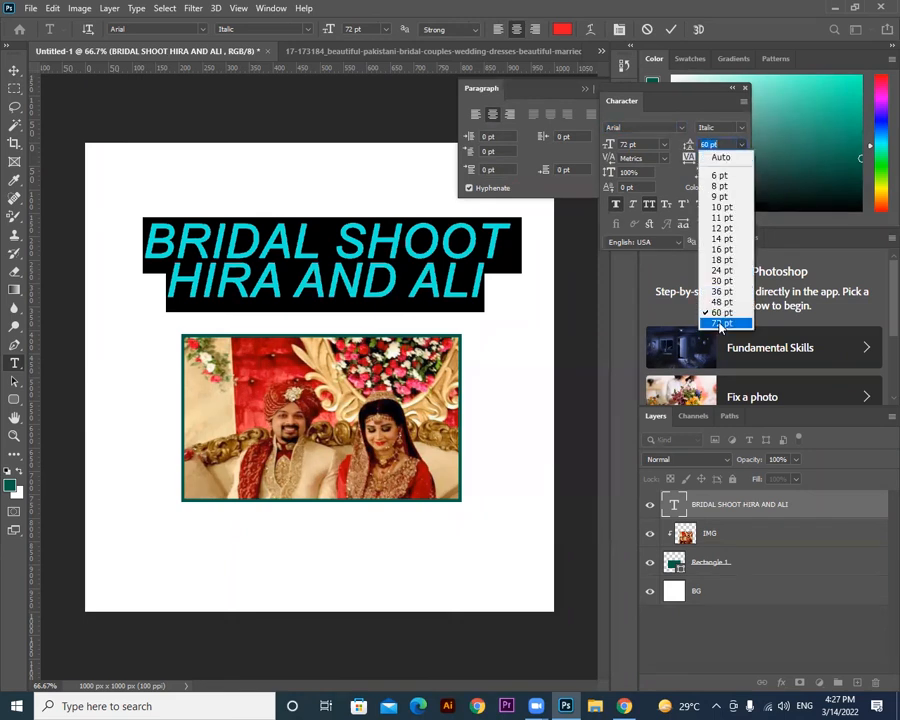
{"action": "left_click", "coordinate": [709, 145]}
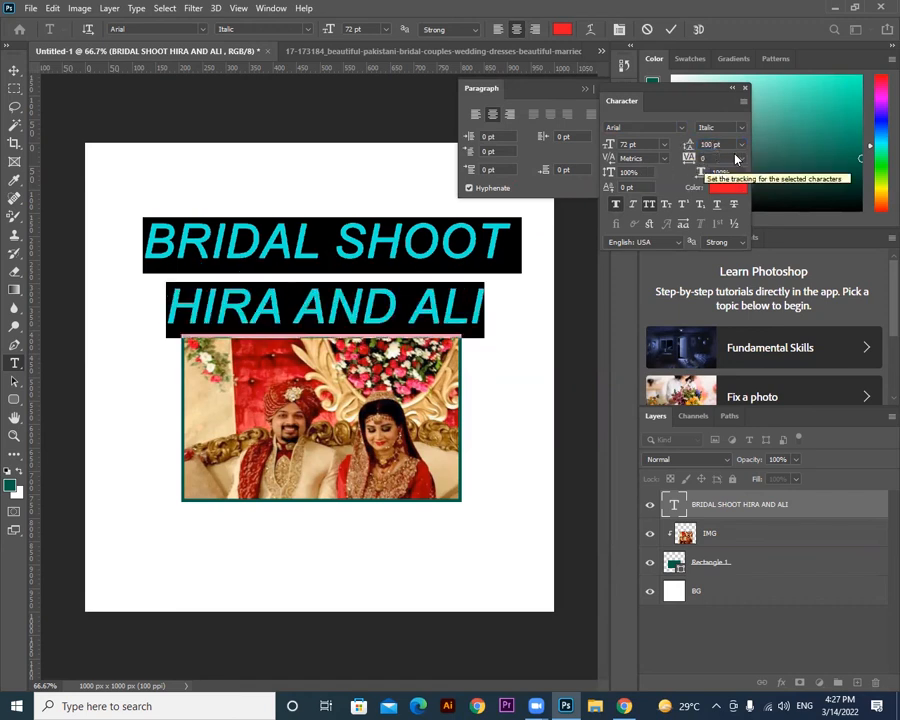
Select the BRIDAL SHOOT line of the heading and tighten its letter spacing to a tracking of -50.
{"action": "left_click", "coordinate": [742, 159]}
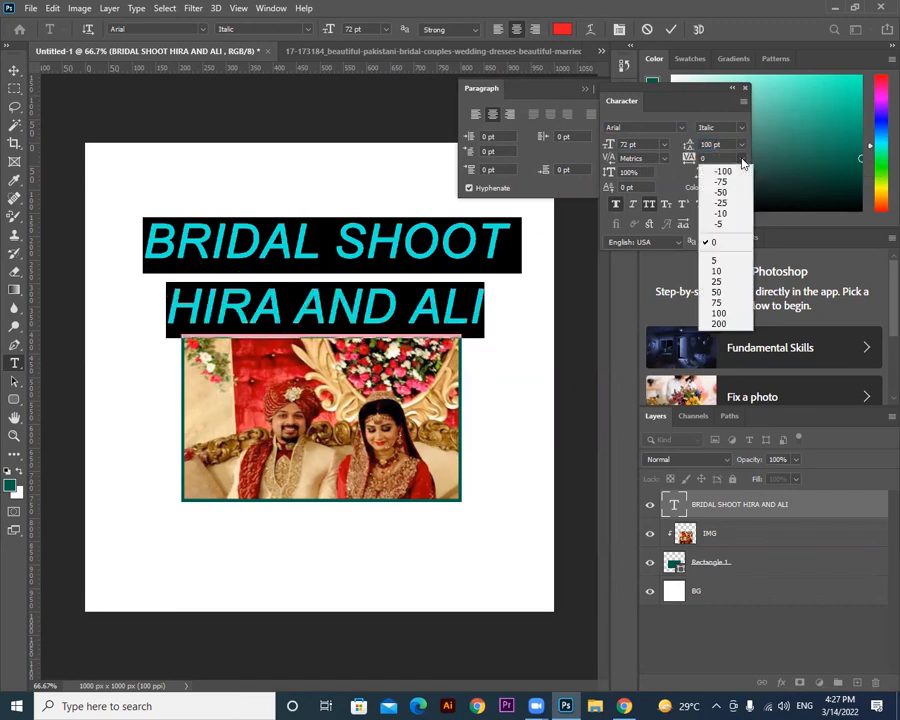
{"action": "left_click", "coordinate": [742, 160]}
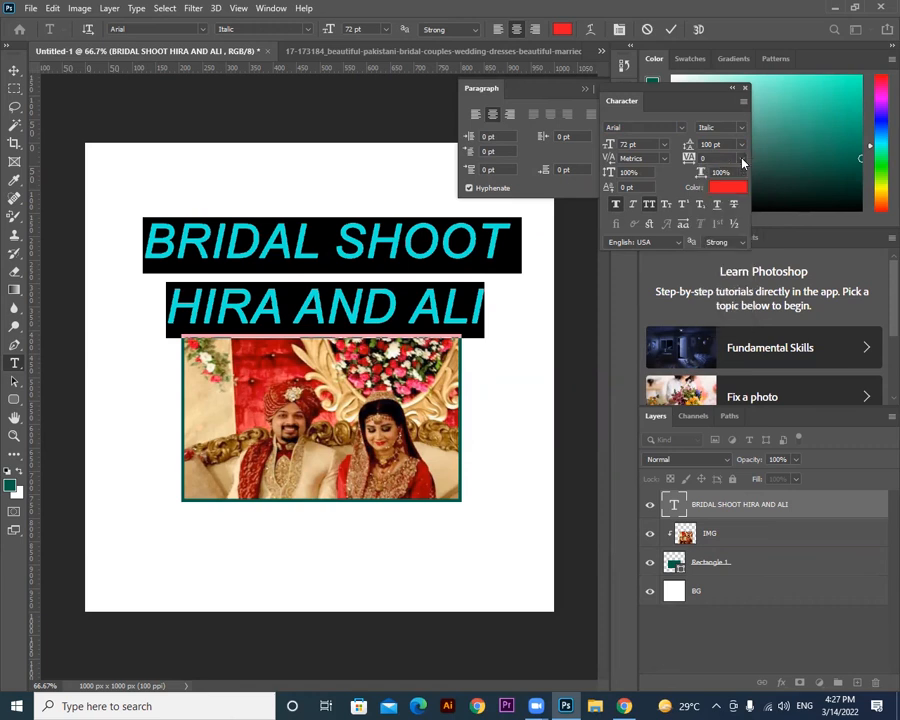
{"action": "left_click", "coordinate": [295, 241]}
{"action": "left_click_drag", "start_coordinate": [146, 242], "coordinate": [506, 234]}
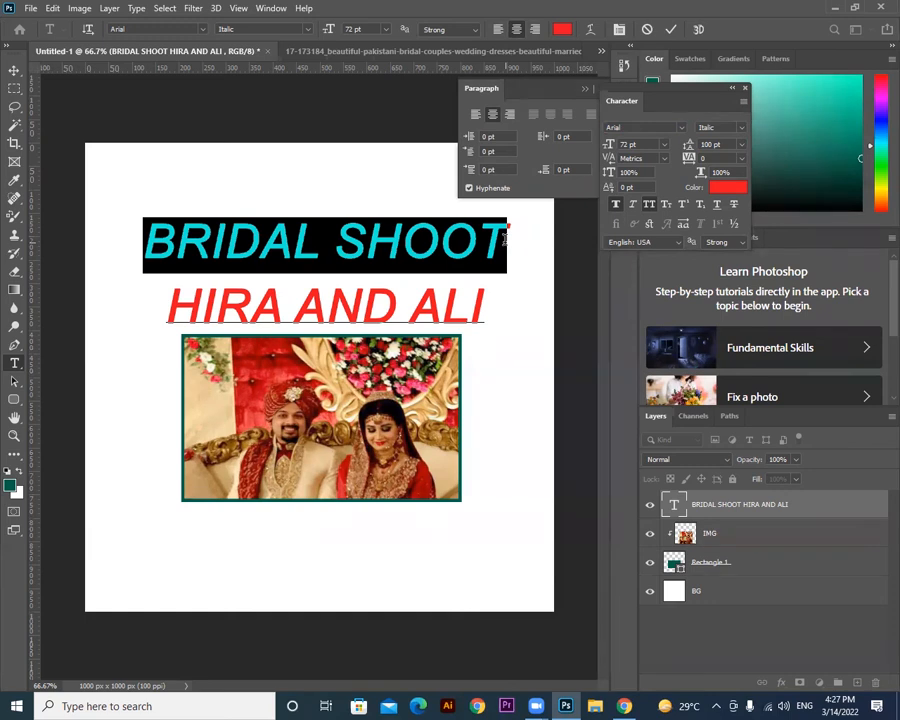
{"action": "left_click", "coordinate": [176, 241]}
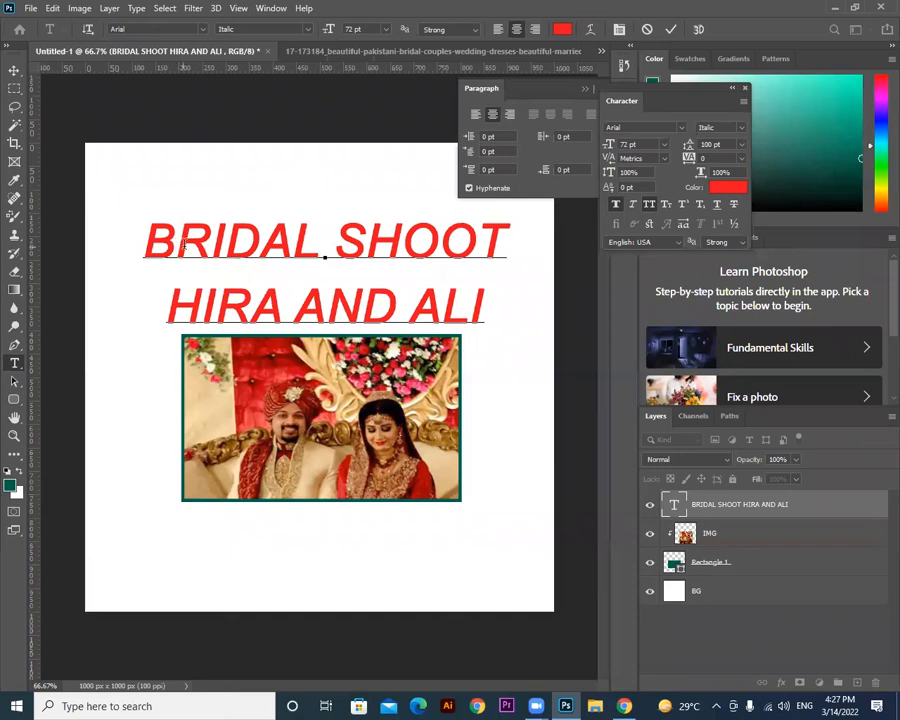
{"action": "left_click", "coordinate": [210, 240]}
{"action": "left_click", "coordinate": [227, 240]}
{"action": "left_click_drag", "start_coordinate": [145, 241], "coordinate": [513, 236]}
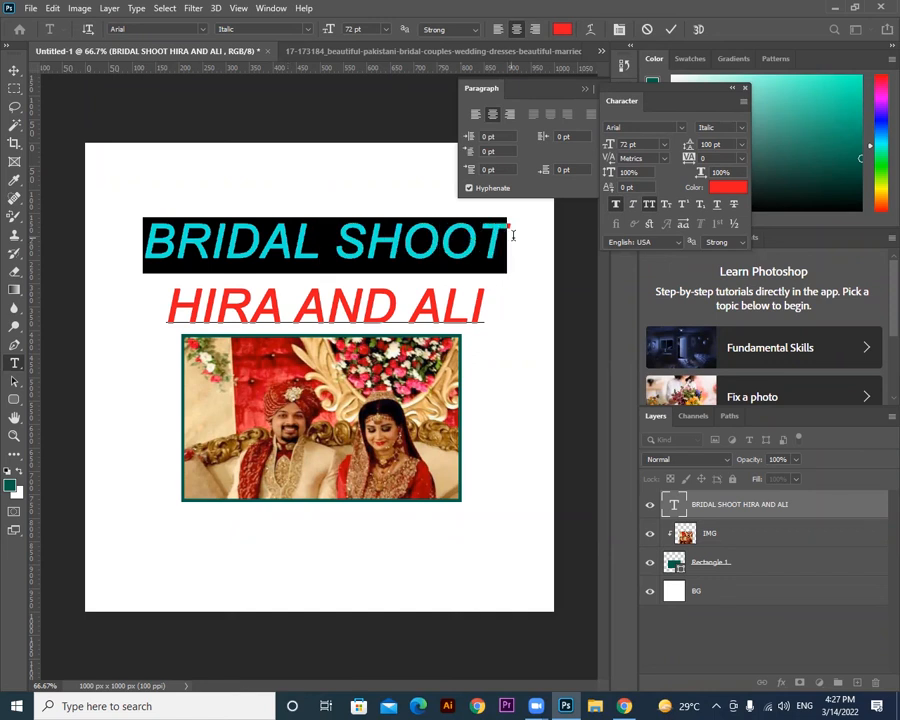
{"action": "left_click", "coordinate": [741, 158]}
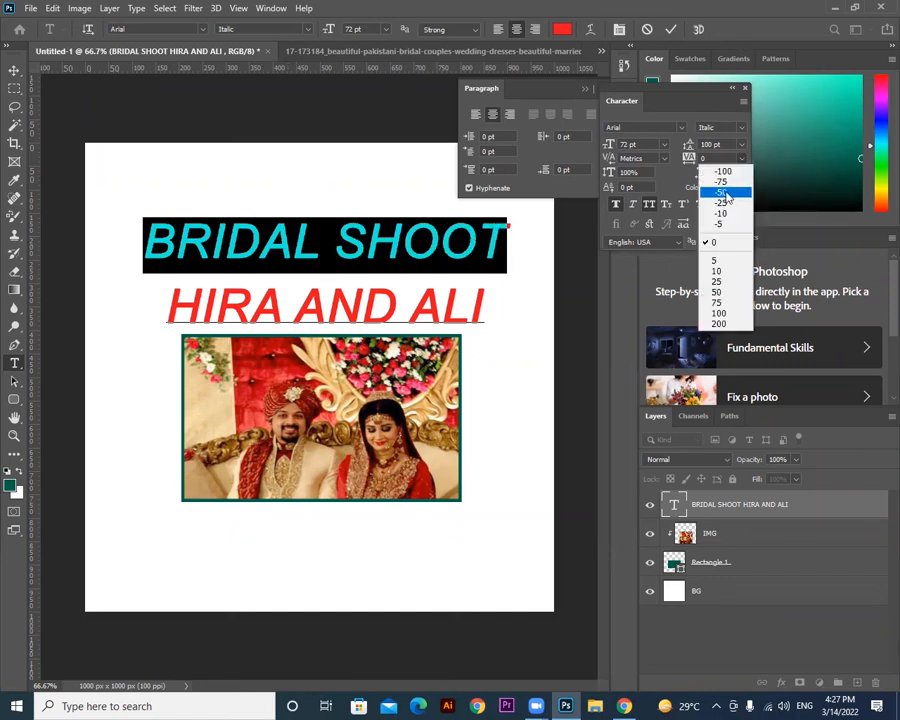
{"action": "left_click", "coordinate": [725, 193]}
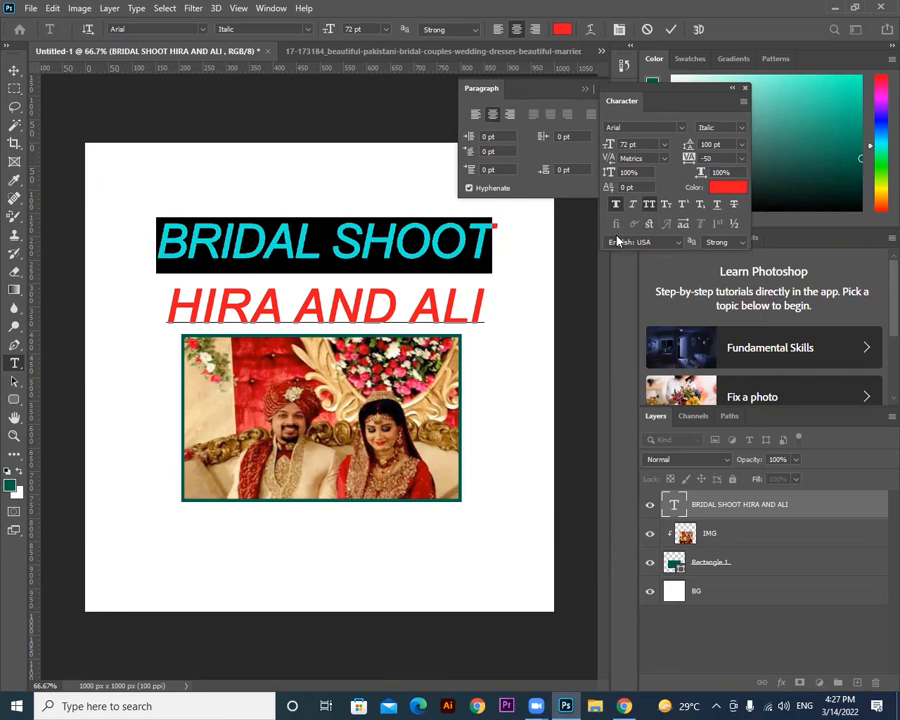
Reduce the tracking of the BRIDAL SHOOT line to -100 and commit the text edit.
{"action": "left_click", "coordinate": [212, 258]}
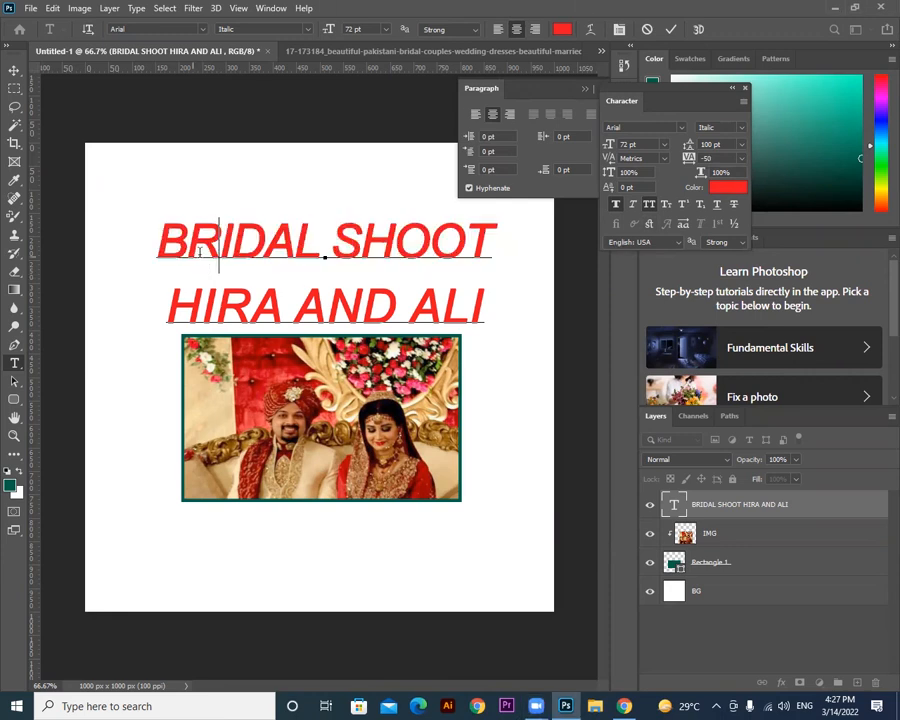
{"action": "left_click_drag", "start_coordinate": [157, 240], "coordinate": [492, 250]}
{"action": "left_click", "coordinate": [740, 158]}
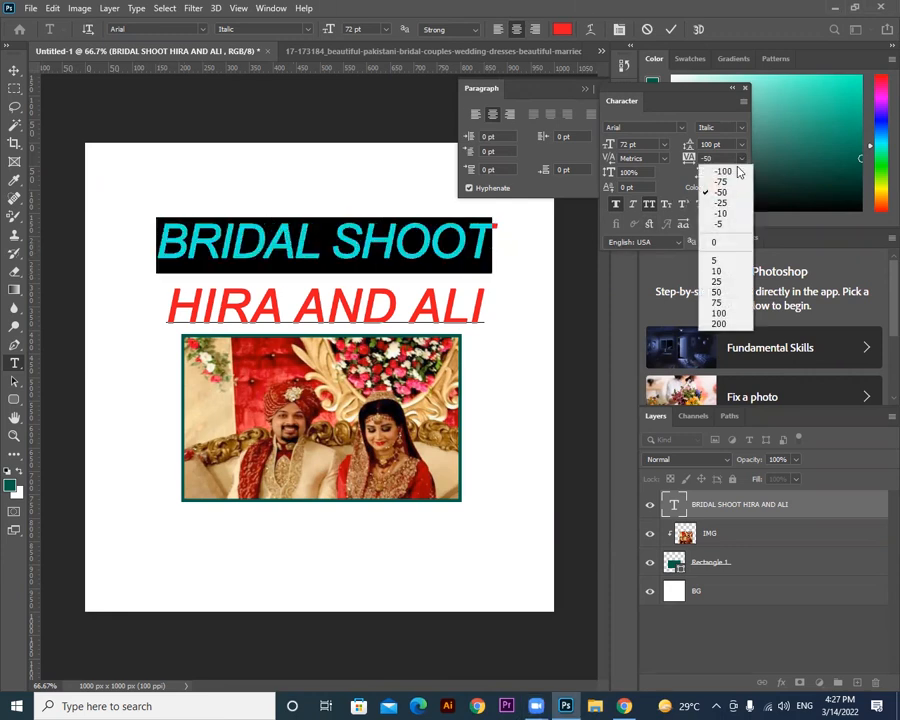
{"action": "left_click", "coordinate": [724, 172]}
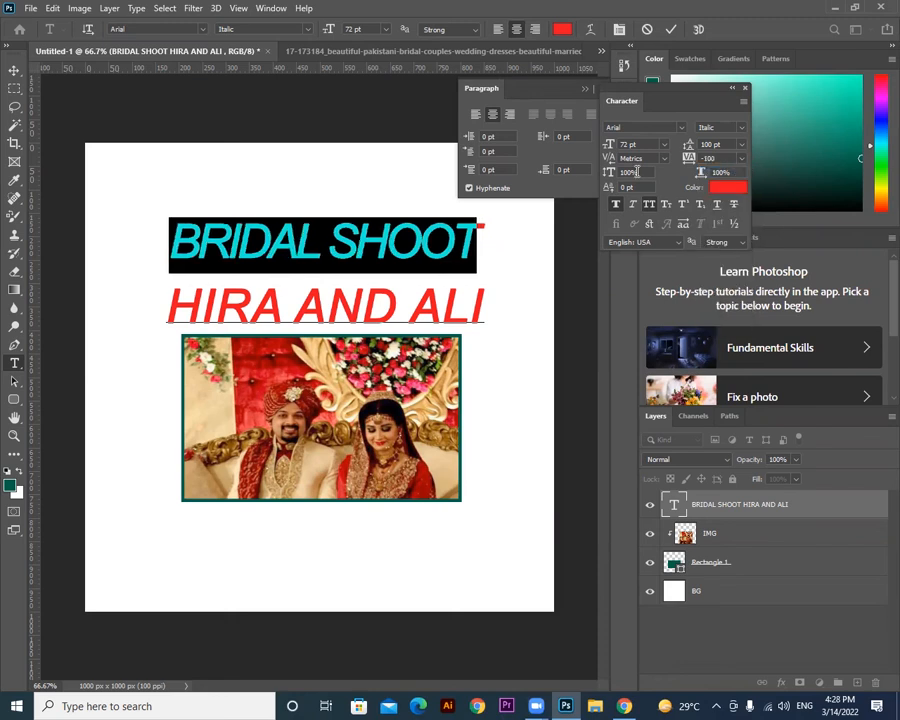
{"action": "left_click", "coordinate": [155, 158]}
{"action": "key", "text": "v"}
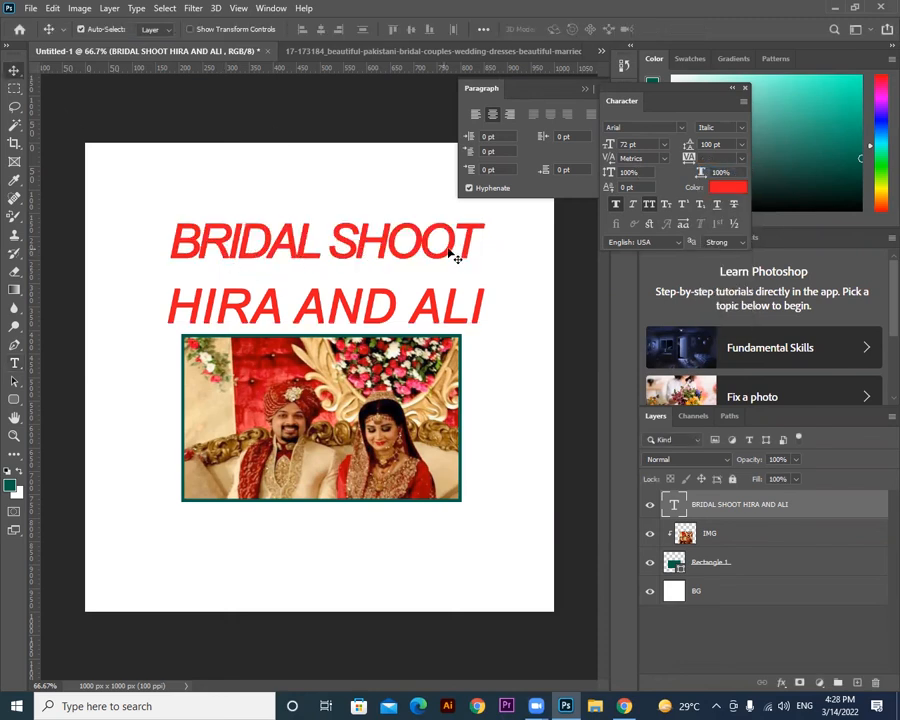
Reselect the BRIDAL SHOOT line, enter a custom tracking of -120 and commit the text.
{"action": "key", "text": "t"}
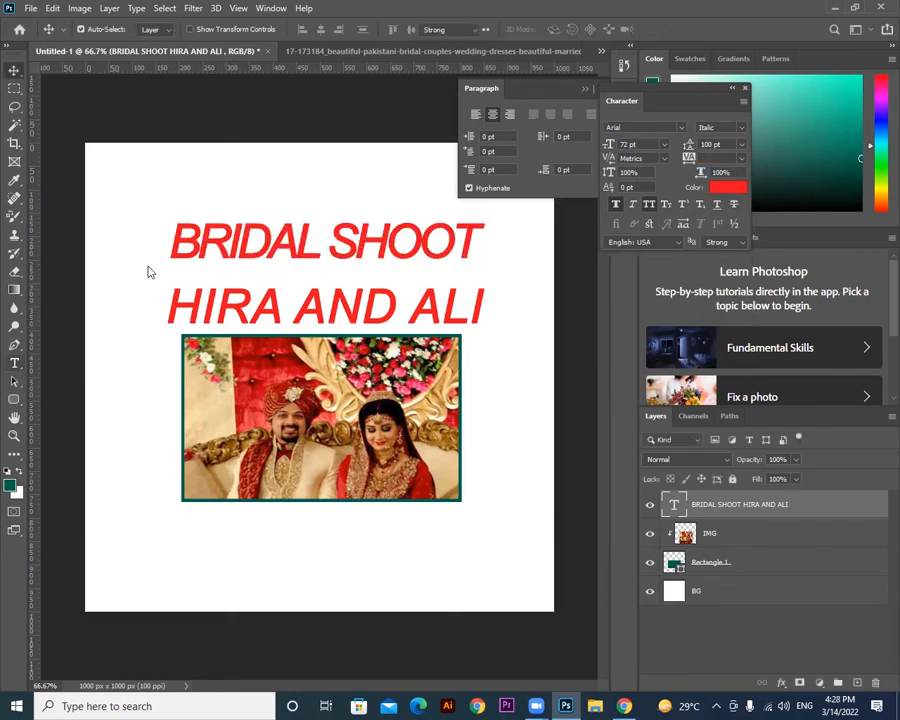
{"action": "left_click", "coordinate": [193, 243]}
{"action": "left_click_drag", "start_coordinate": [194, 243], "coordinate": [478, 248]}
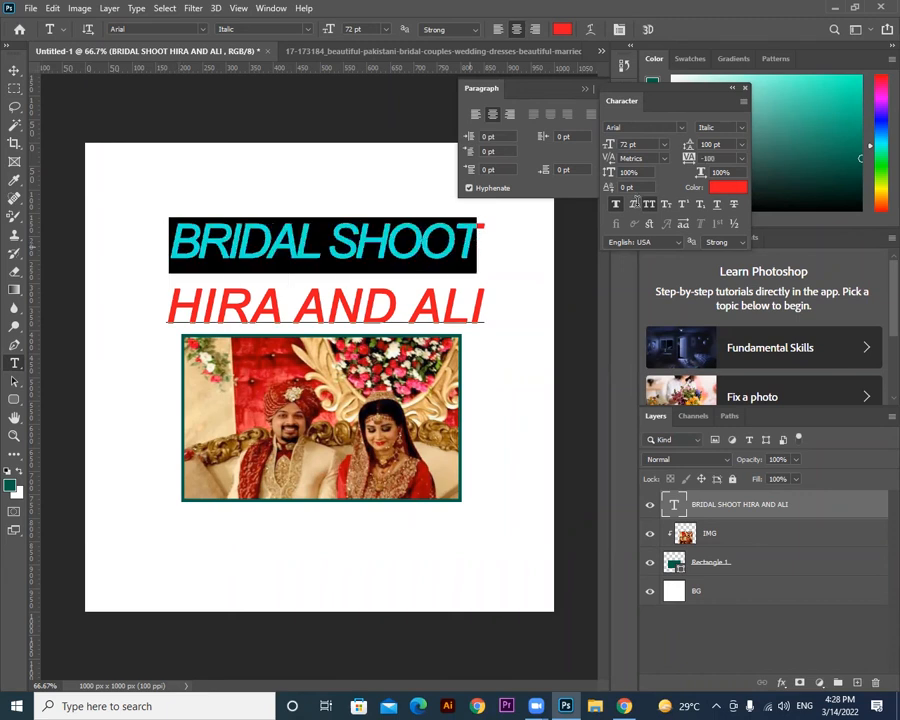
{"action": "left_click", "coordinate": [707, 158]}
{"action": "type", "text": "-12"}
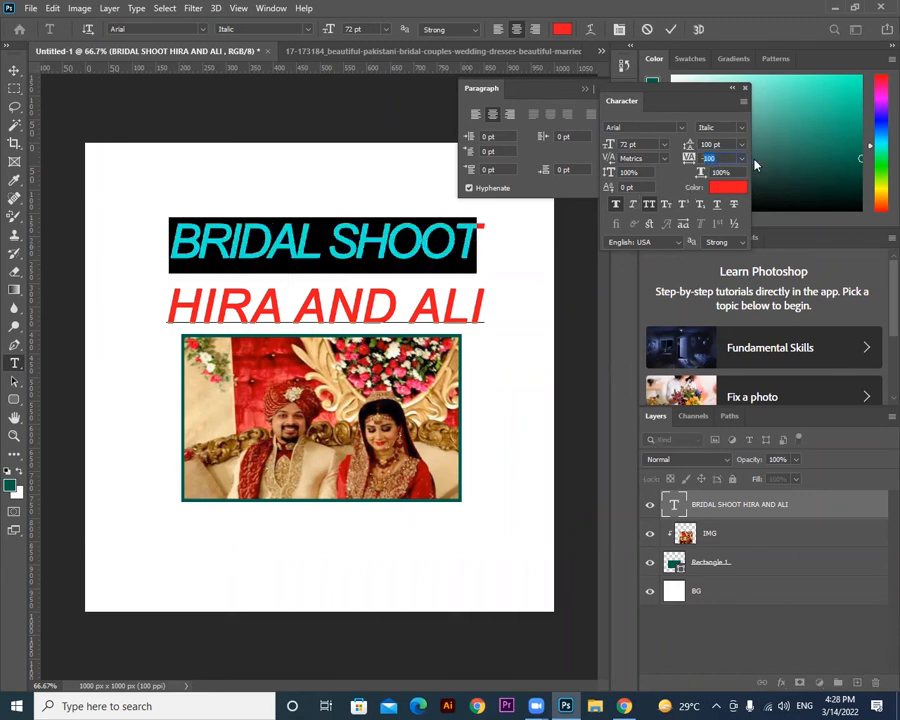
{"action": "type", "text": "0"}
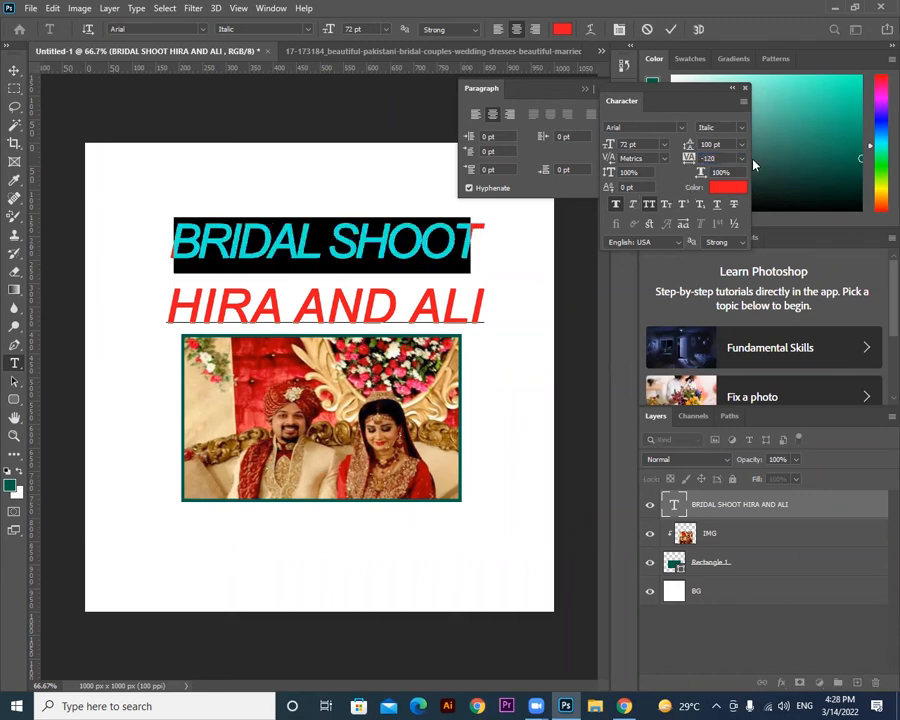
{"action": "left_click", "coordinate": [14, 71]}
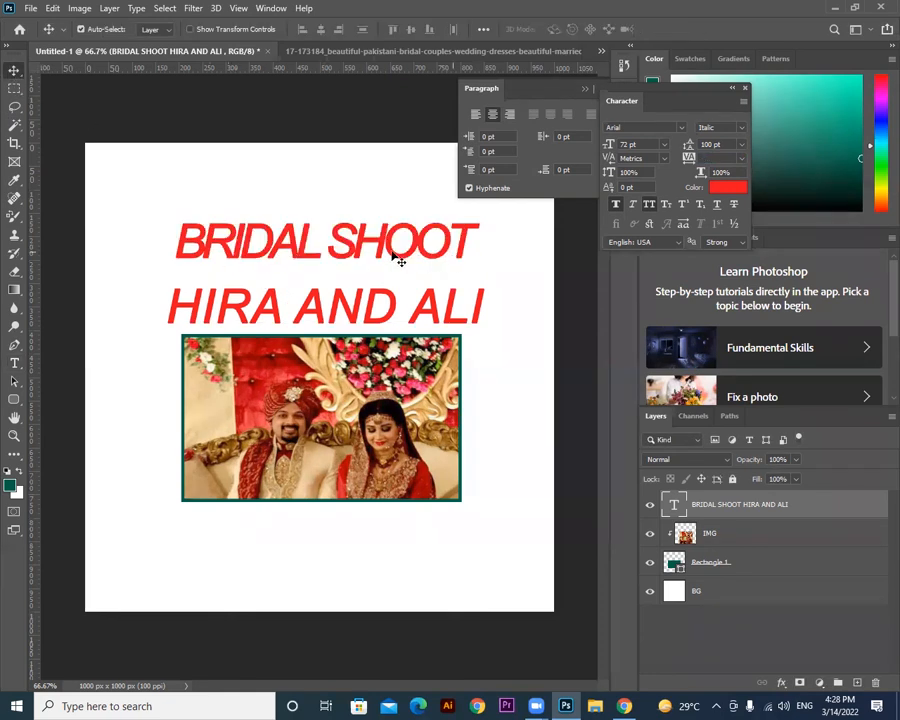
Widen the letter spacing of the BRIDAL SHOOT line to a tracking of 75.
{"action": "key", "text": "t"}
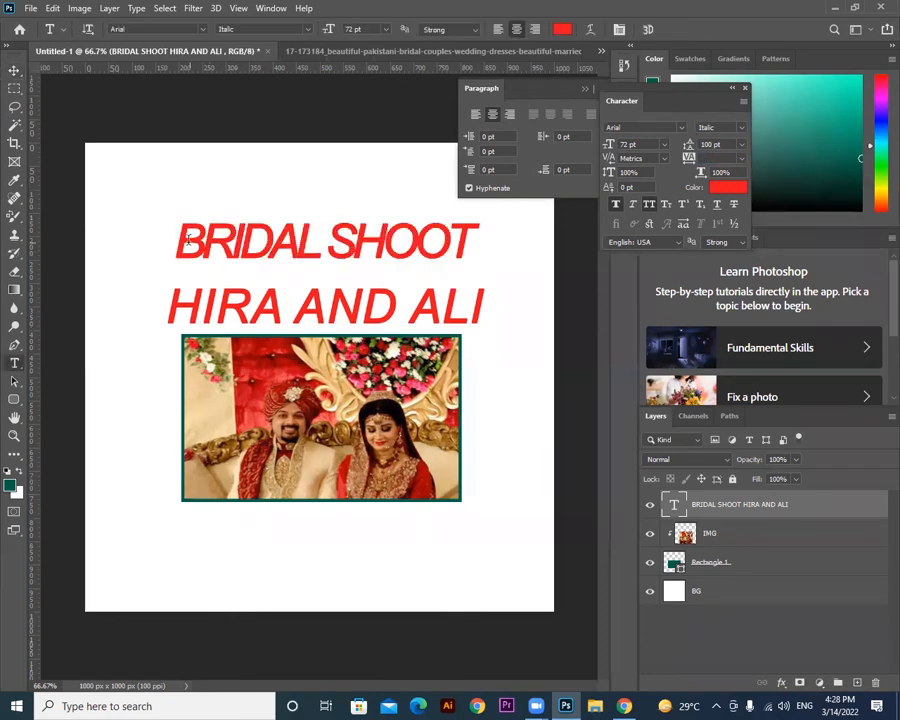
{"action": "left_click_drag", "start_coordinate": [176, 245], "coordinate": [472, 235]}
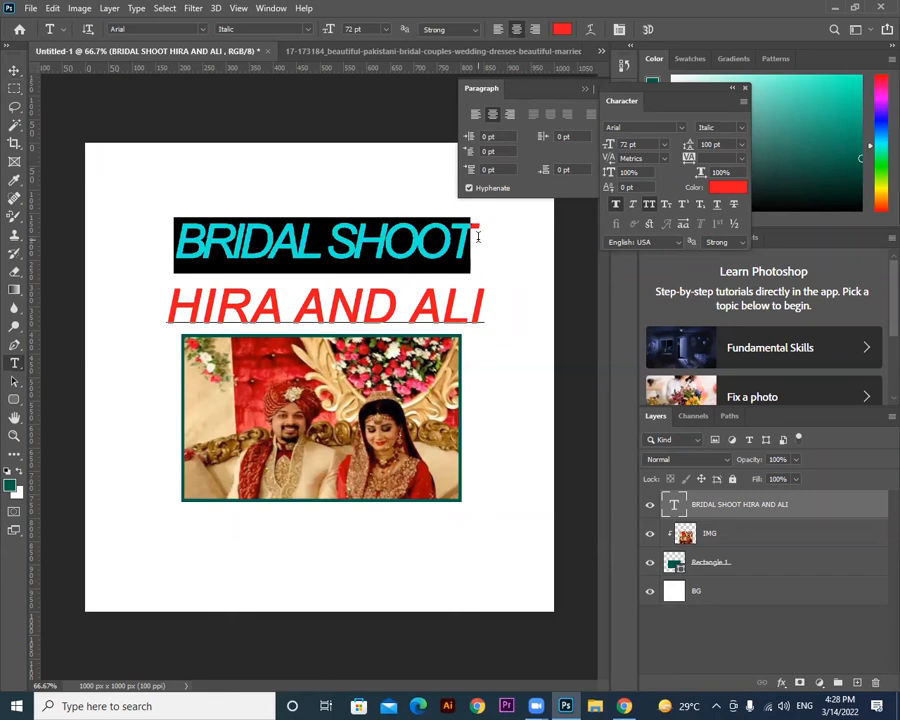
{"action": "left_click", "coordinate": [741, 158]}
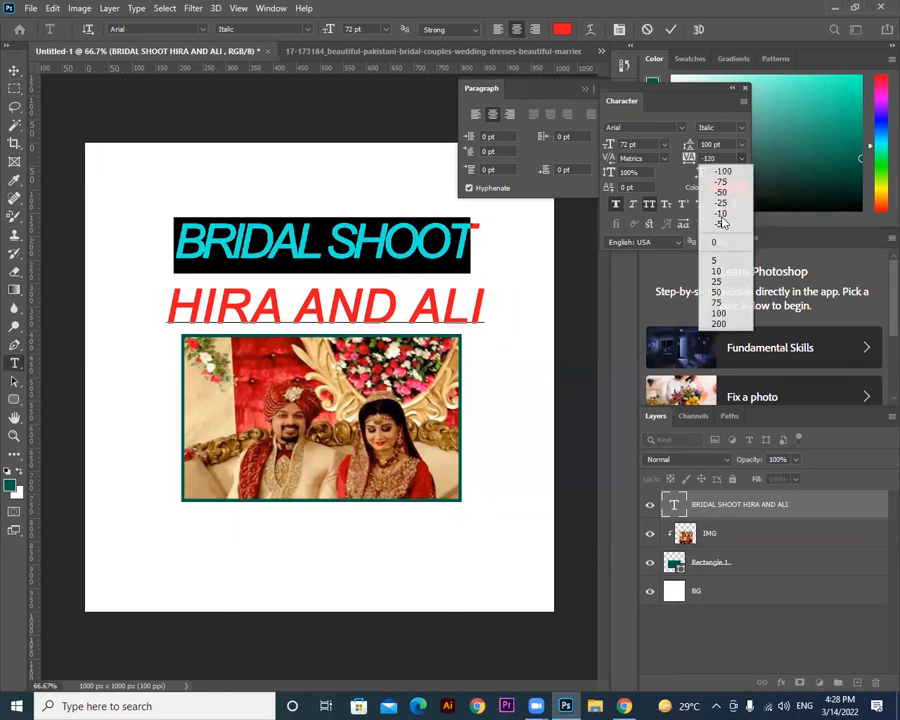
{"action": "left_click", "coordinate": [718, 302]}
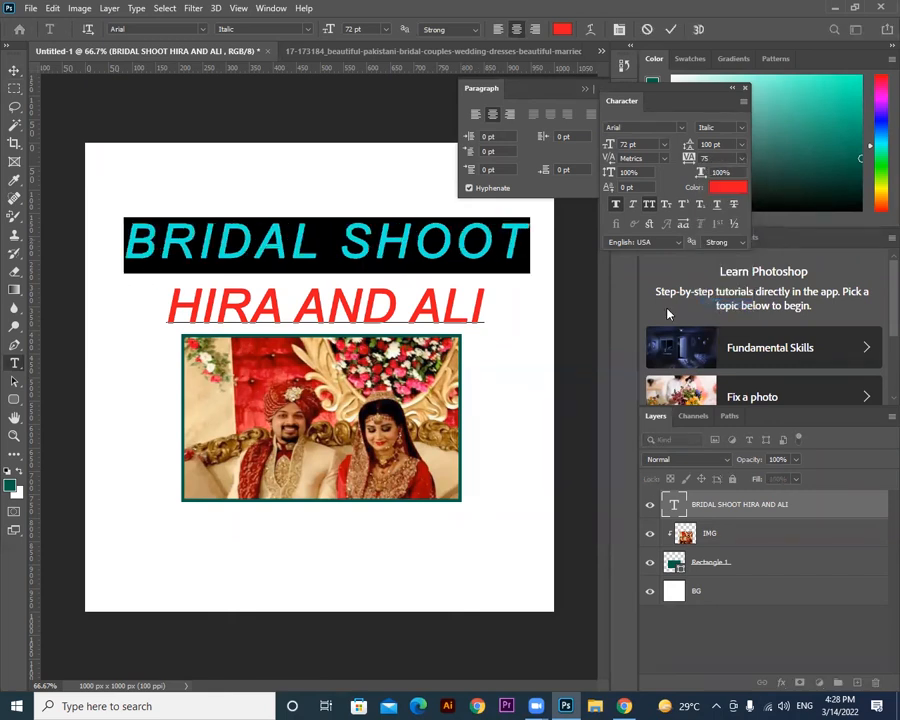
{"action": "left_click", "coordinate": [255, 240]}
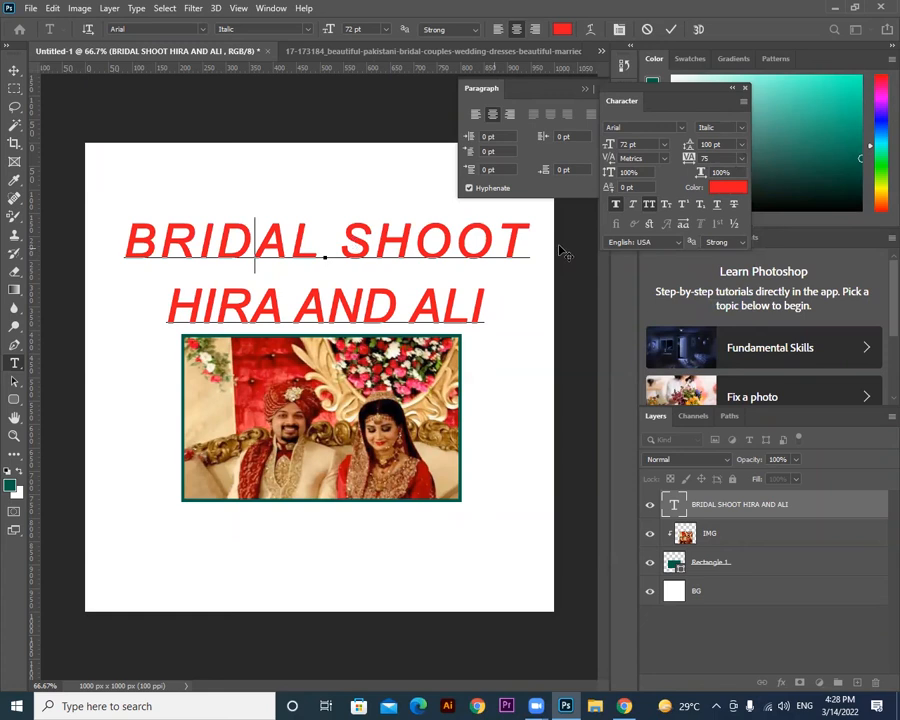
{"action": "left_click", "coordinate": [741, 159]}
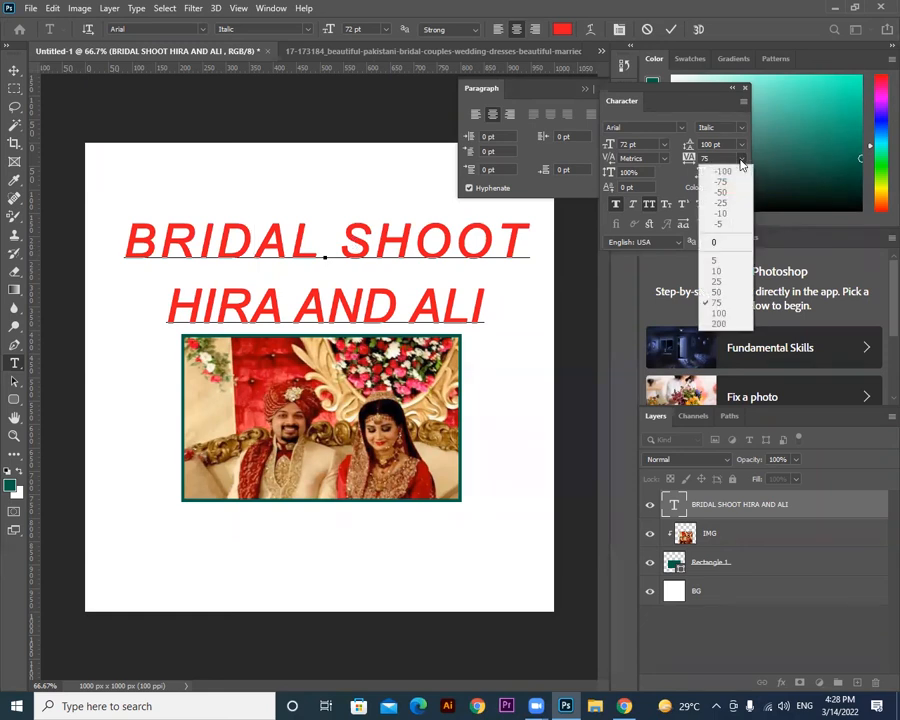
{"action": "left_click", "coordinate": [743, 148]}
{"action": "left_click", "coordinate": [743, 148]}
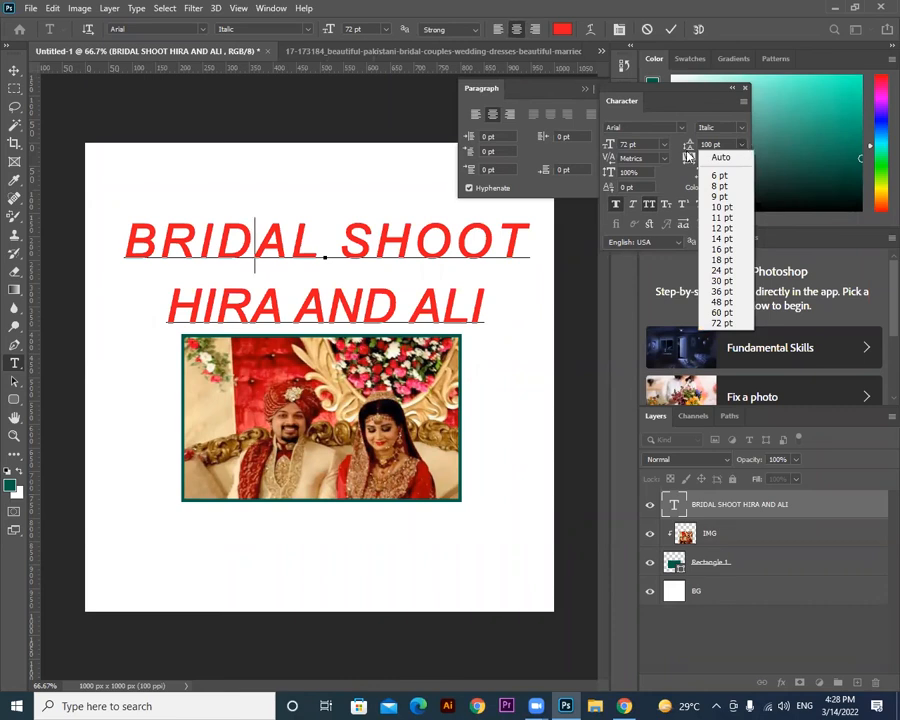
{"action": "left_click", "coordinate": [667, 162]}
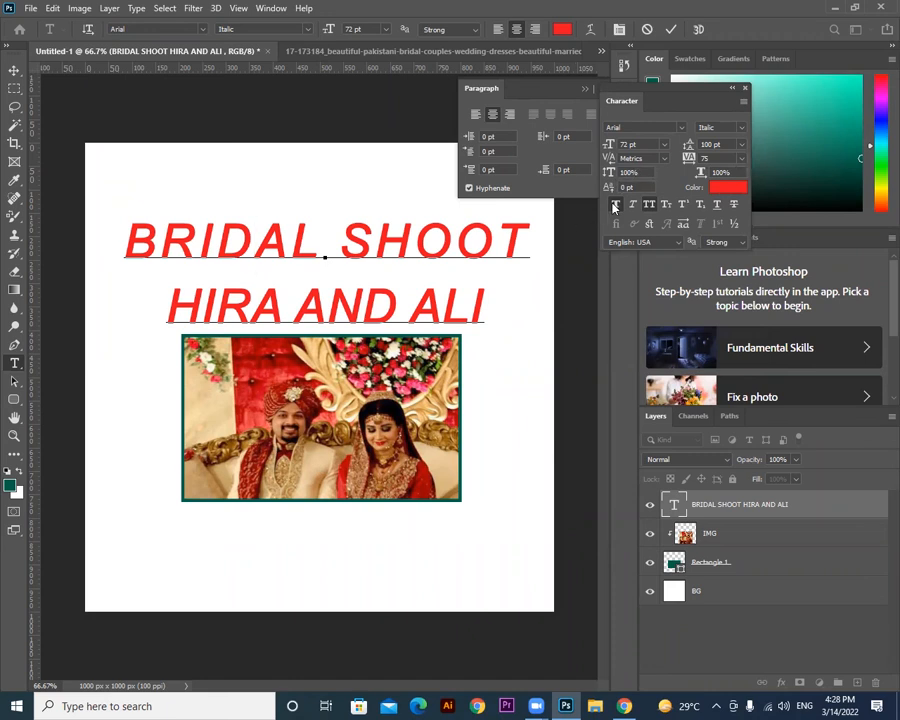
Turn faux bold off and back on for the BRIDAL SHOOT line and commit the text.
{"action": "left_click_drag", "start_coordinate": [125, 241], "coordinate": [535, 237]}
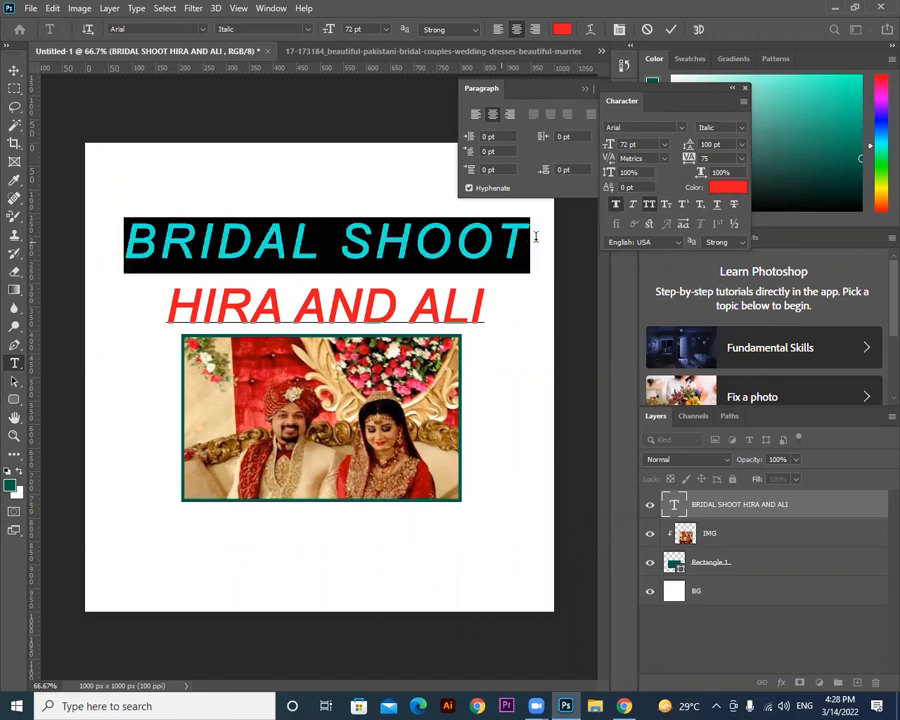
{"action": "left_click", "coordinate": [618, 207]}
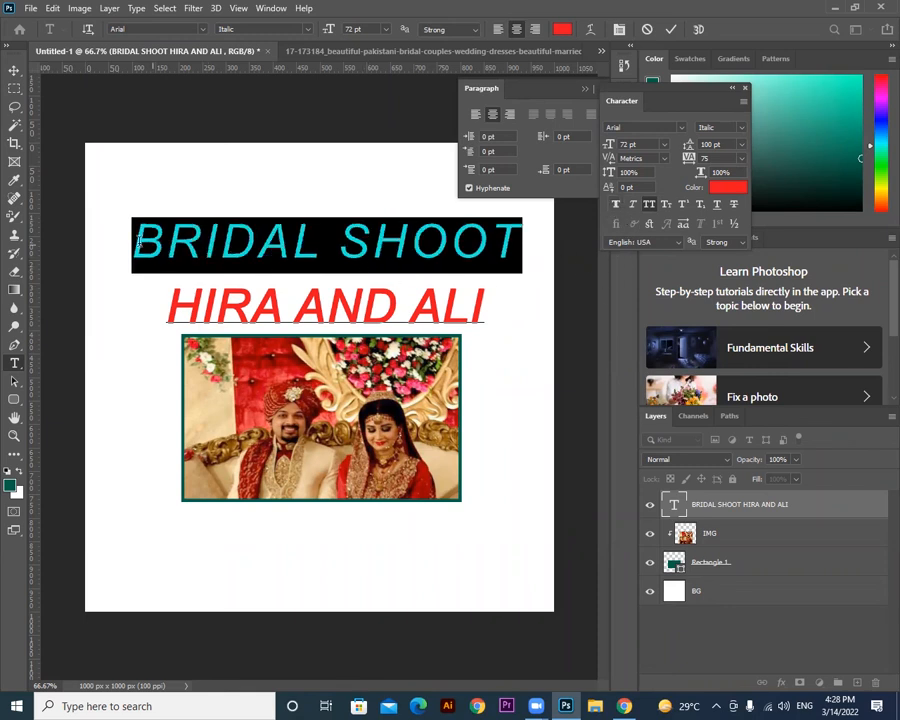
{"action": "left_click", "coordinate": [617, 205]}
{"action": "left_click", "coordinate": [14, 70]}
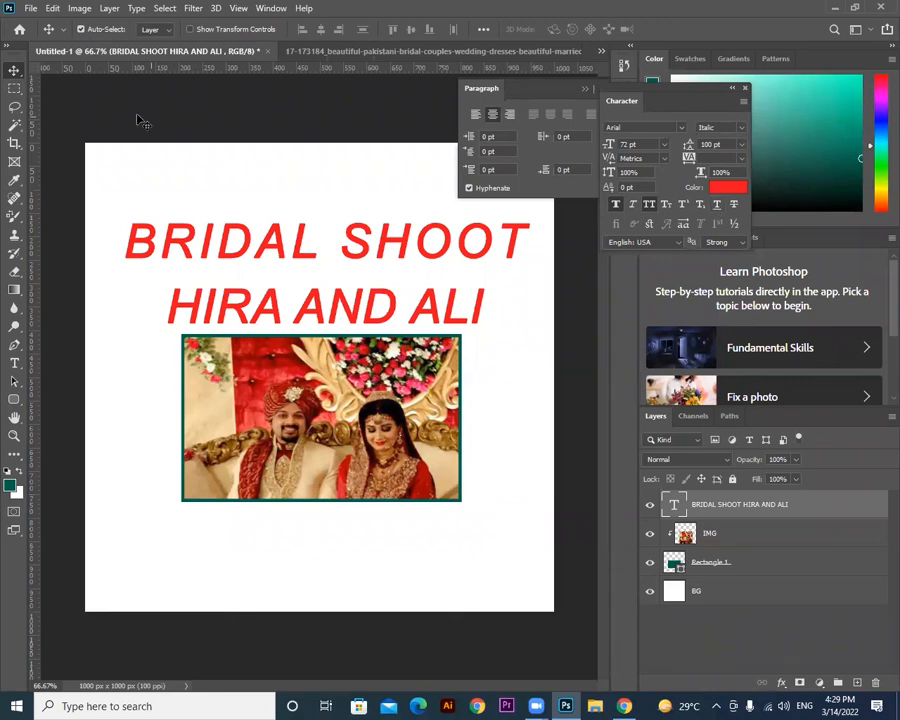
Toggle the Use Legacy "New Document" Interface option in the General preferences and apply the change.
{"action": "left_click", "coordinate": [52, 8]}
{"action": "mouse_move", "coordinate": [96, 580]}
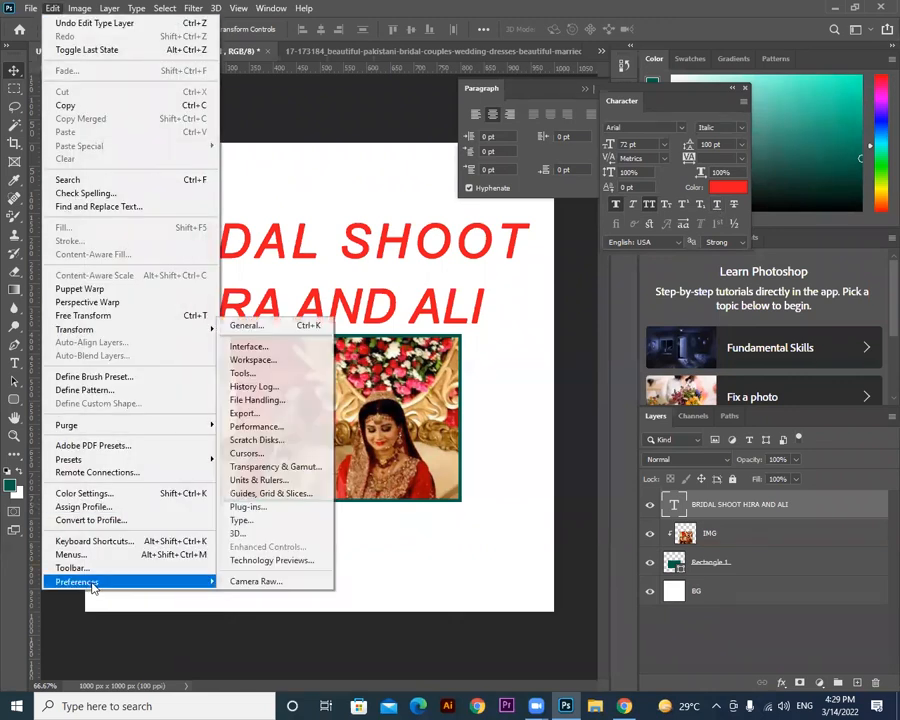
{"action": "left_click", "coordinate": [251, 326]}
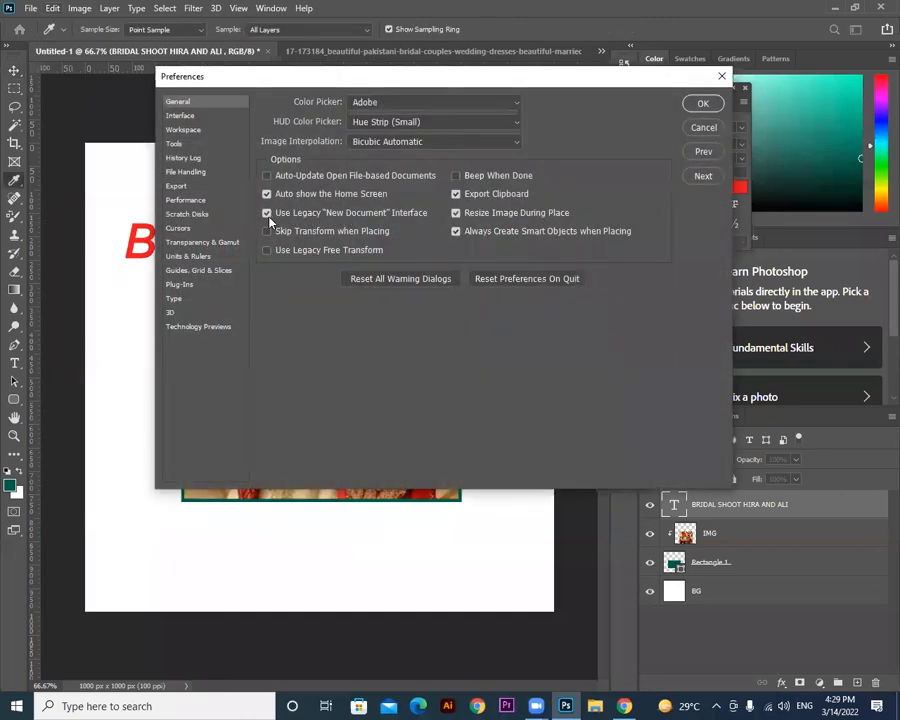
{"action": "left_click", "coordinate": [267, 214]}
{"action": "left_click", "coordinate": [704, 105]}
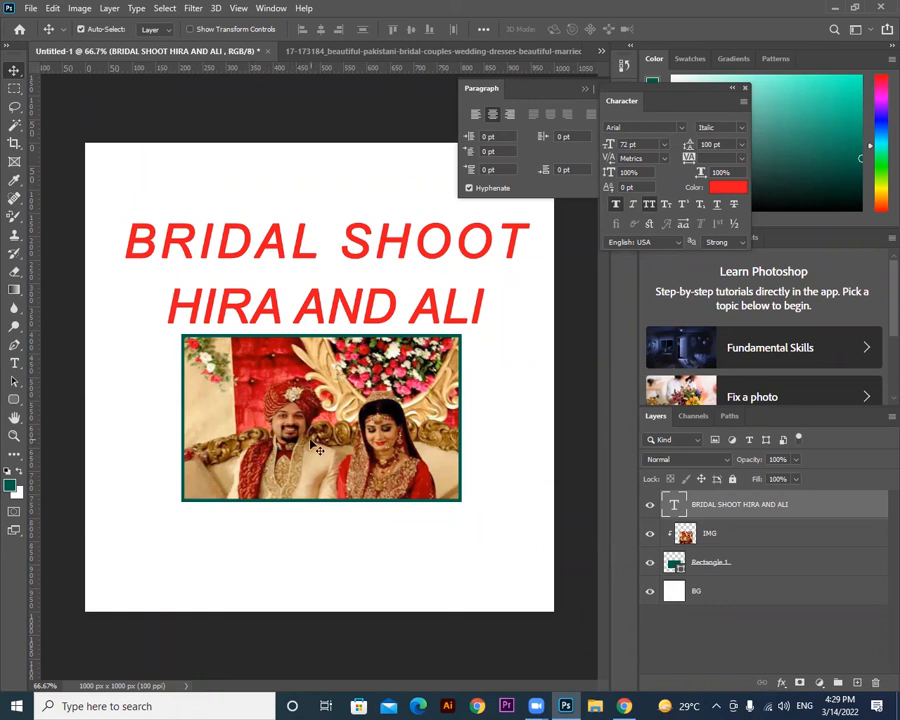
Delete the IMG photo and its rectangle frame, and draw a rounded rectangle about 625 × 330 px below the heading.
{"action": "left_click", "coordinate": [270, 443]}
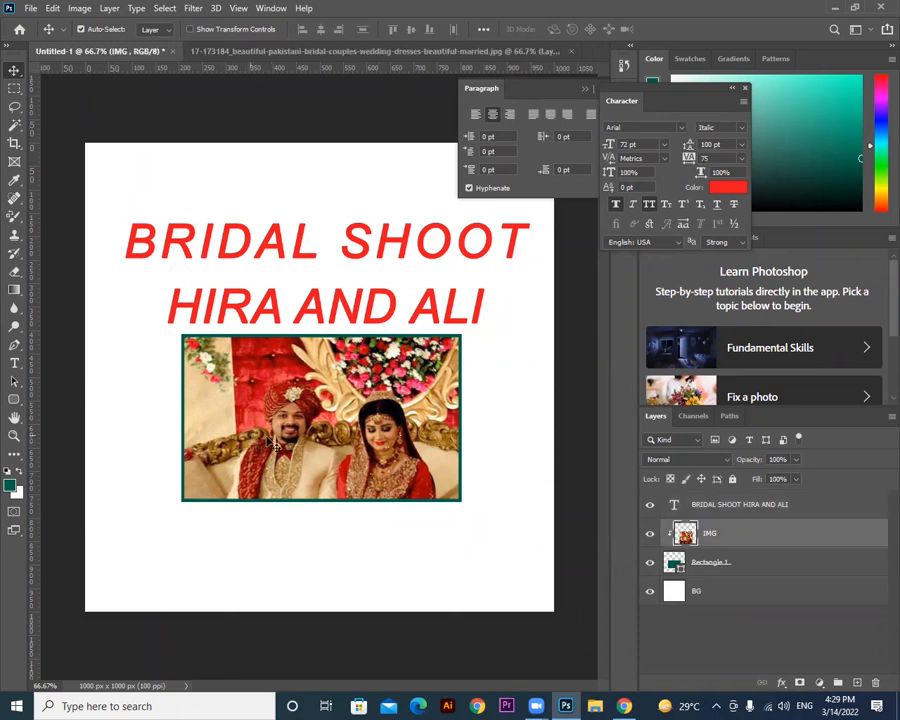
{"action": "key", "text": "Delete"}
{"action": "key", "text": "Delete"}
{"action": "left_click_drag", "start_coordinate": [217, 376], "coordinate": [509, 529]}
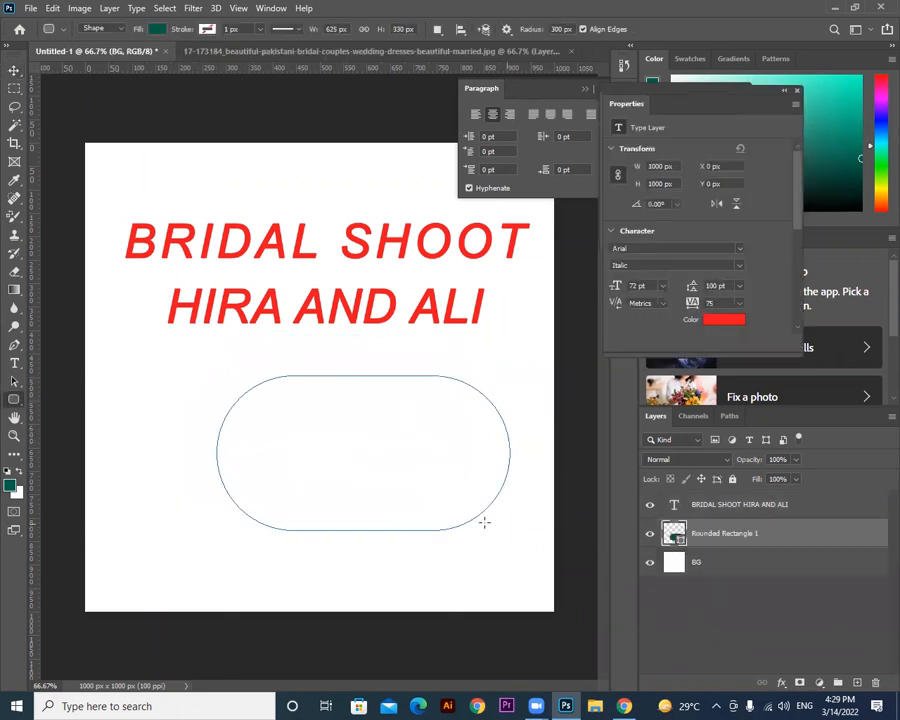
Open the photo 517542f3c7eb8b0000a40cd2ee3b3139.jpg from the BRIDAL folder on the desktop.
{"action": "left_click", "coordinate": [31, 8]}
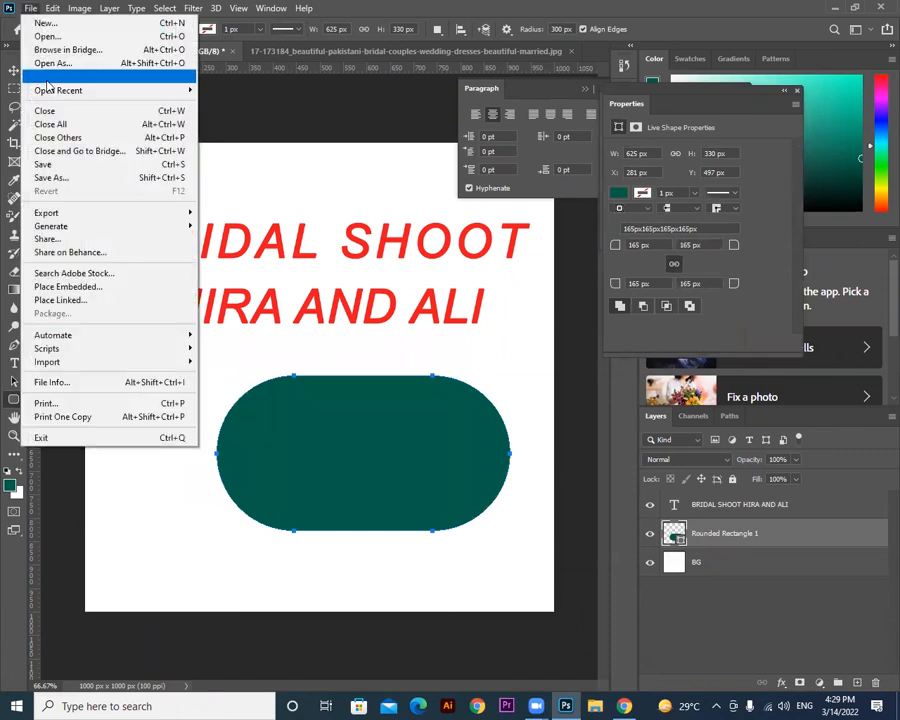
{"action": "left_click", "coordinate": [44, 36]}
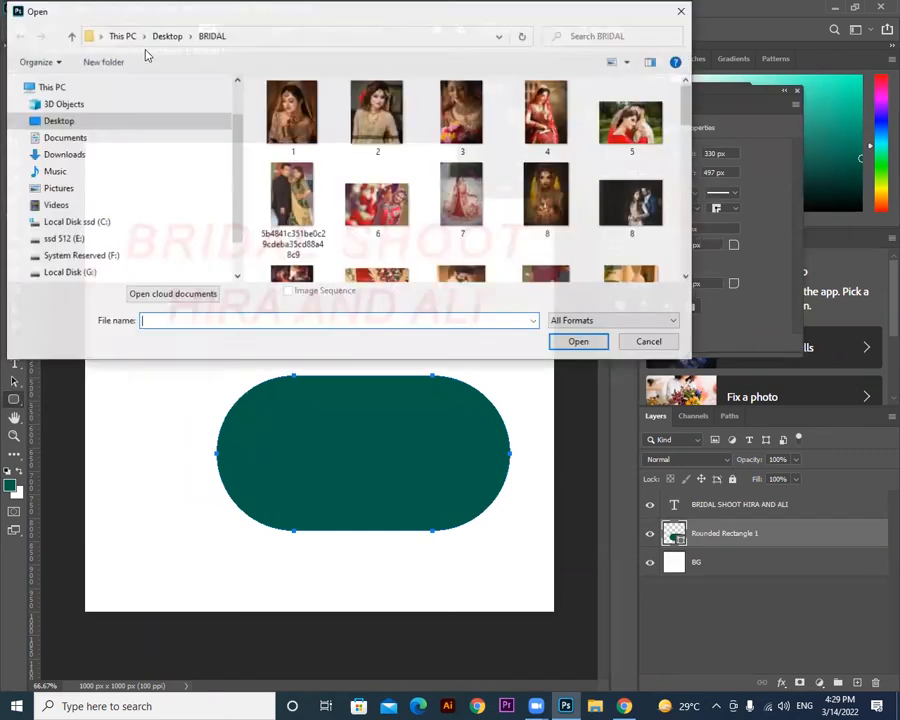
{"action": "scroll", "coordinate": [506, 235], "scroll_direction": "down", "scroll_amount": 3}
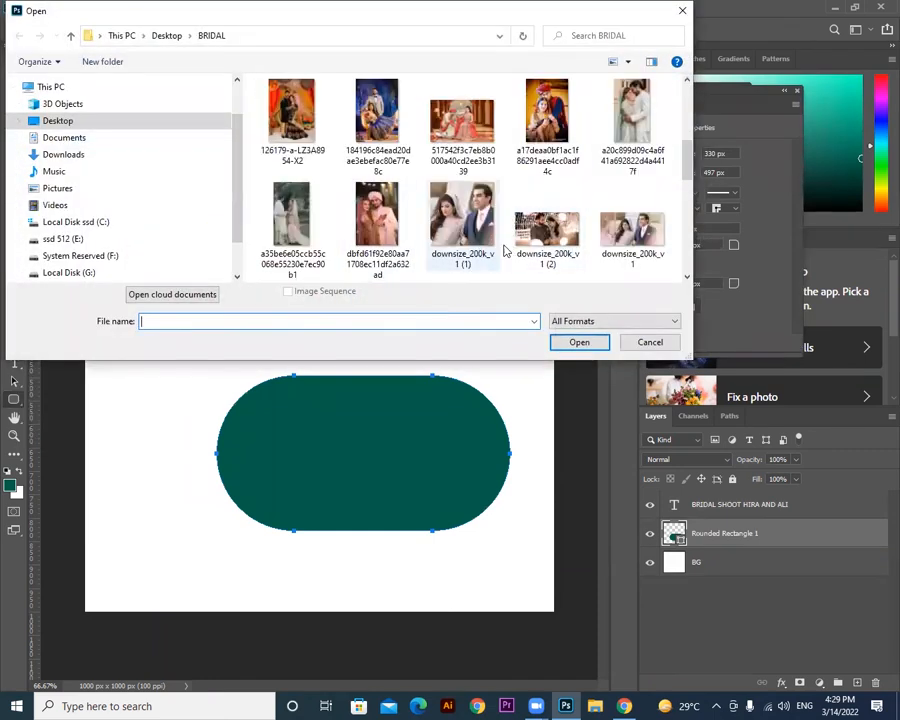
{"action": "left_click", "coordinate": [463, 125]}
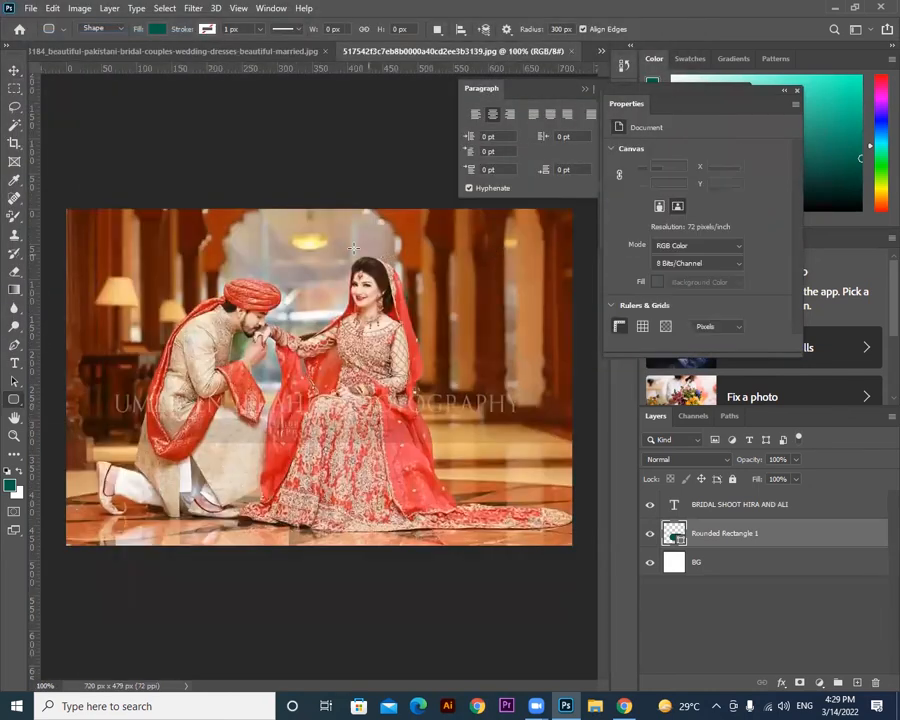
Convert the photo's locked Background into a regular layer with the default name Layer 0.
{"action": "left_click", "coordinate": [14, 70]}
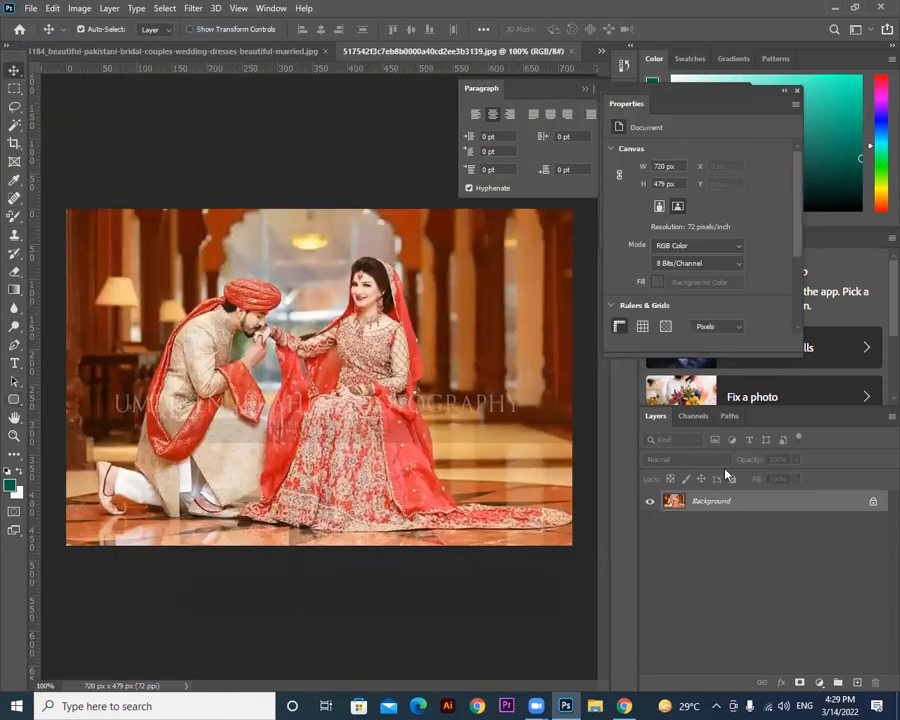
{"action": "double_click", "coordinate": [840, 503]}
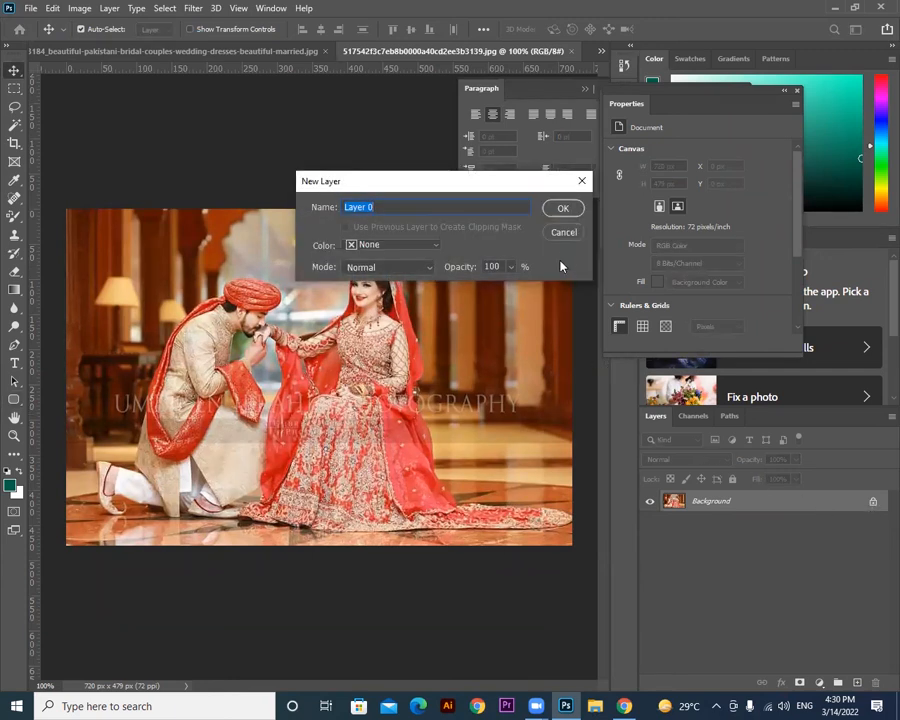
{"action": "left_click", "coordinate": [566, 210]}
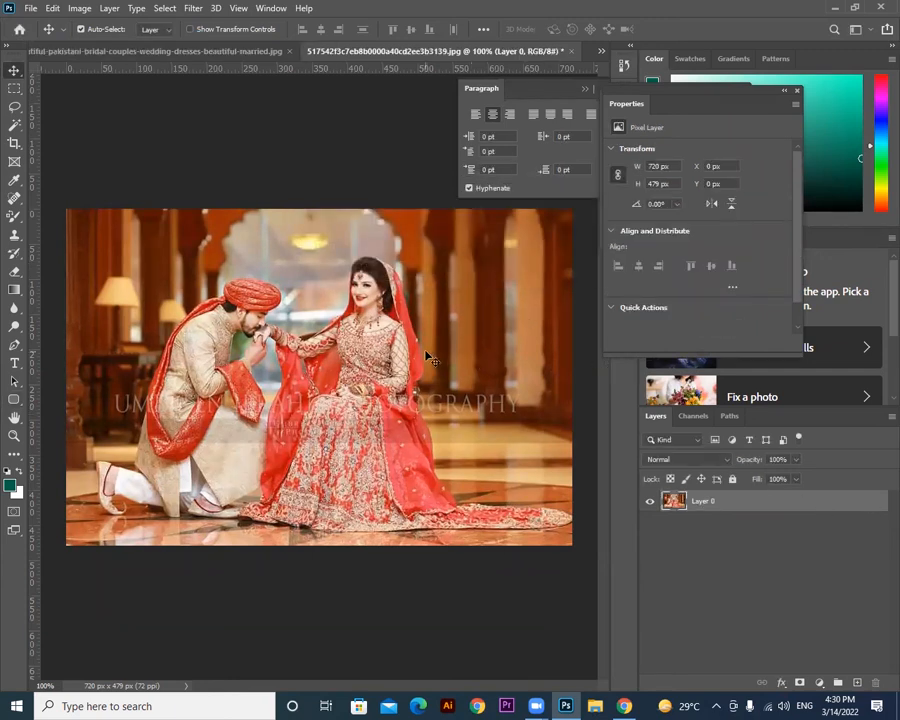
Close the 17-173184 bridal couple document without saving the photo layer dropped into it.
{"action": "left_click_drag", "start_coordinate": [428, 357], "coordinate": [326, 246]}
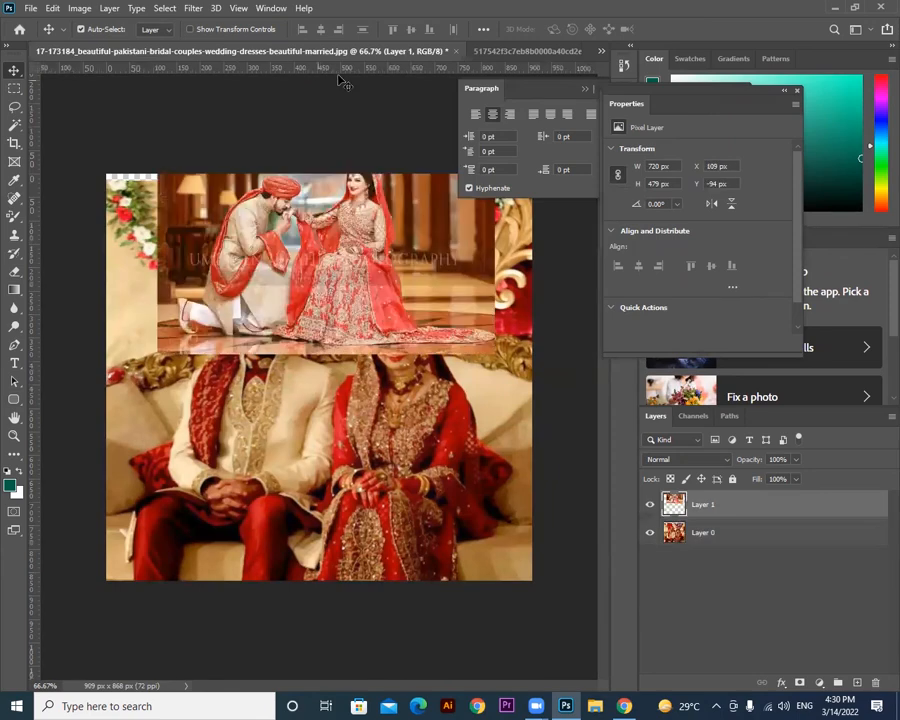
{"action": "left_click", "coordinate": [530, 50]}
{"action": "left_click", "coordinate": [280, 54]}
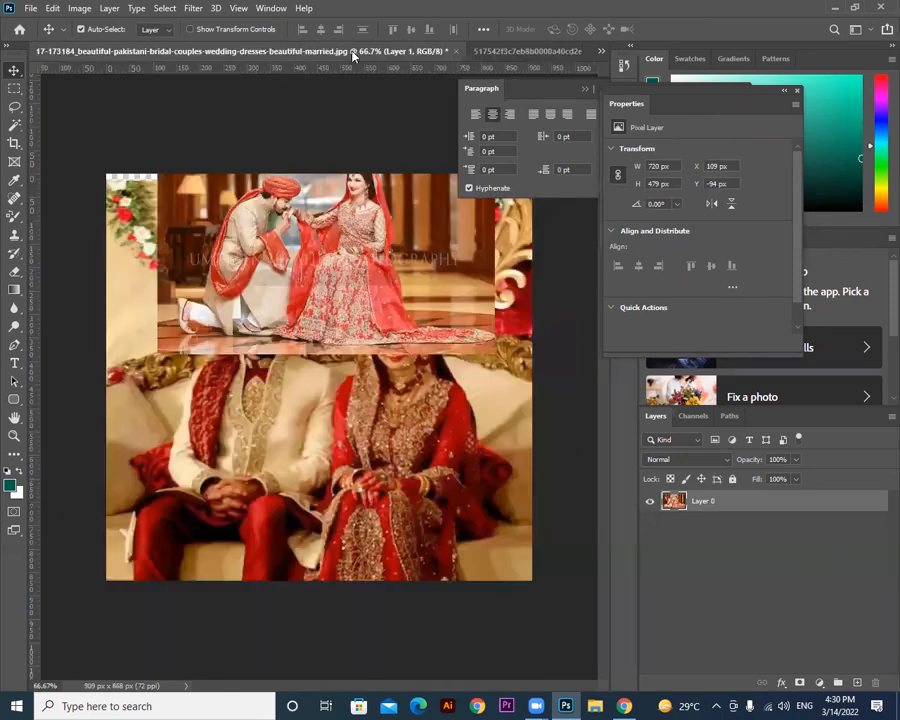
{"action": "left_click", "coordinate": [457, 51]}
{"action": "left_click", "coordinate": [438, 263]}
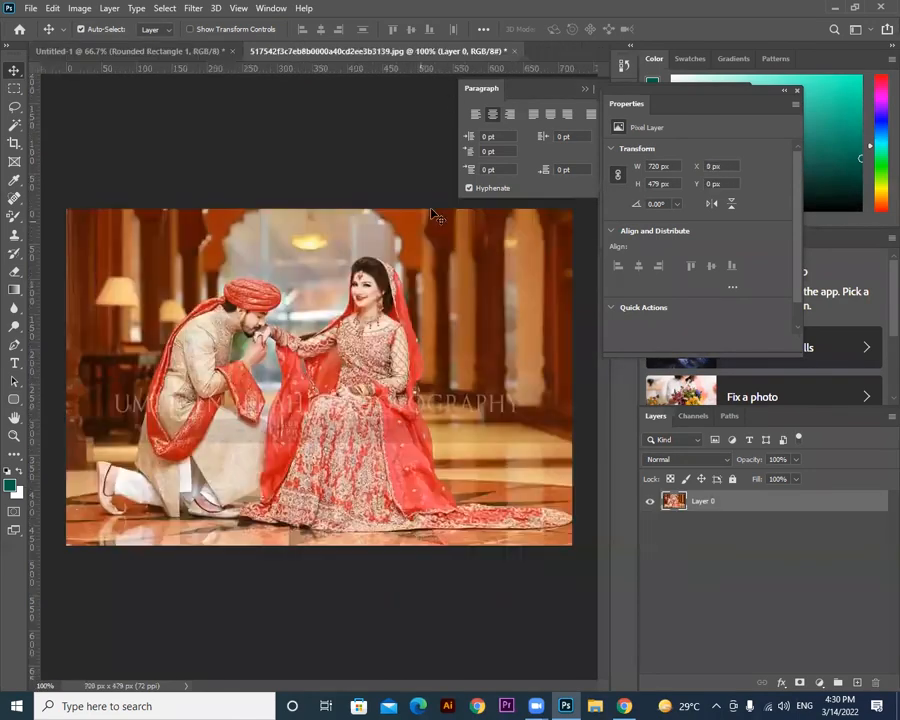
Copy the opened photo into Untitled-1 directly above the rounded rectangle and clip it to that shape.
{"action": "left_click_drag", "start_coordinate": [378, 302], "coordinate": [367, 398]}
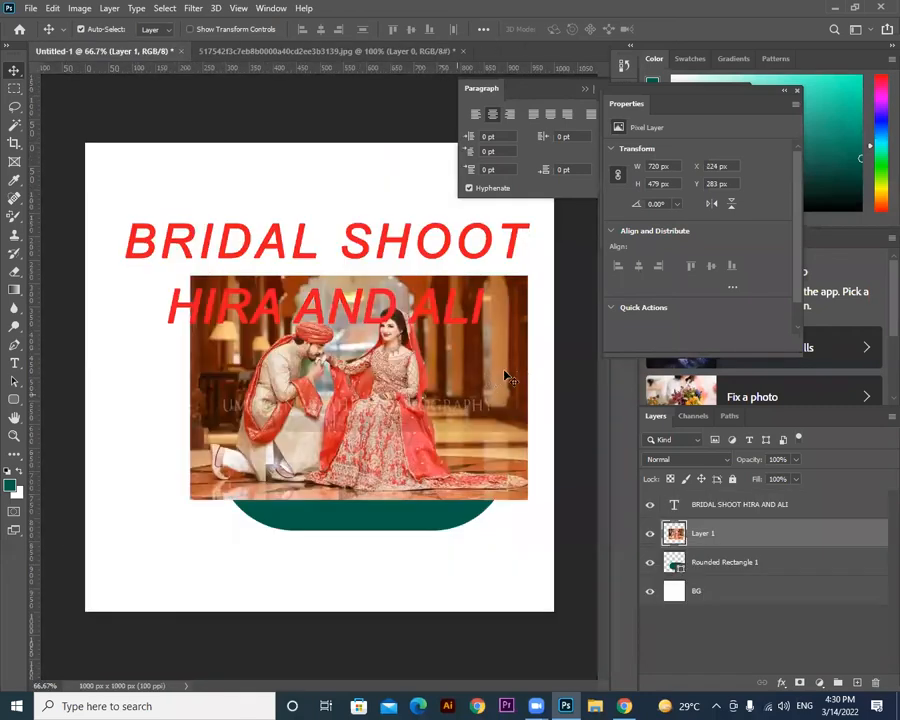
{"action": "left_click", "coordinate": [713, 567]}
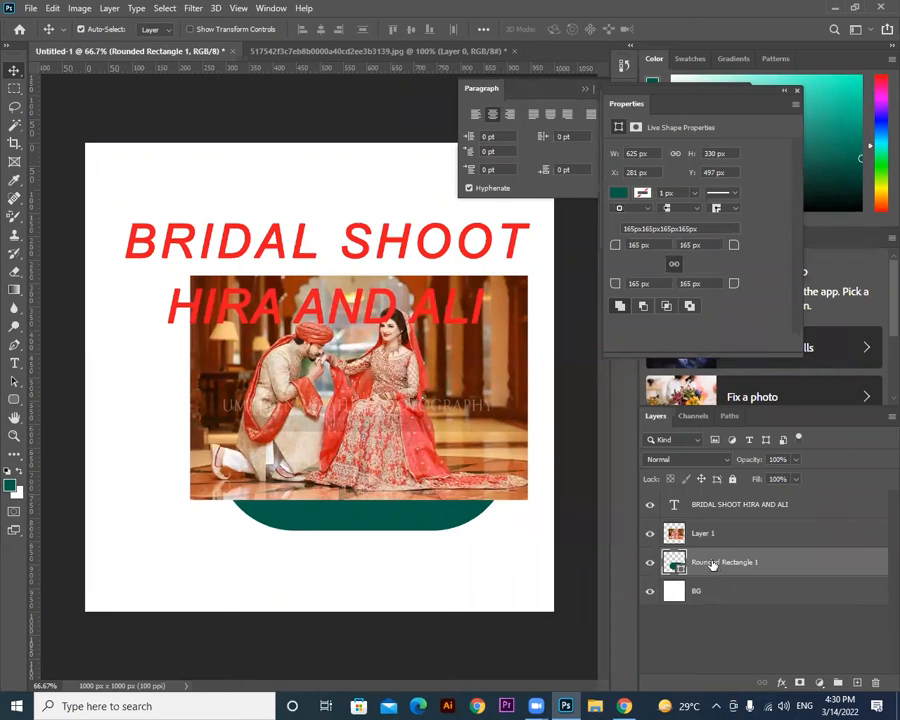
{"action": "left_click", "coordinate": [703, 535]}
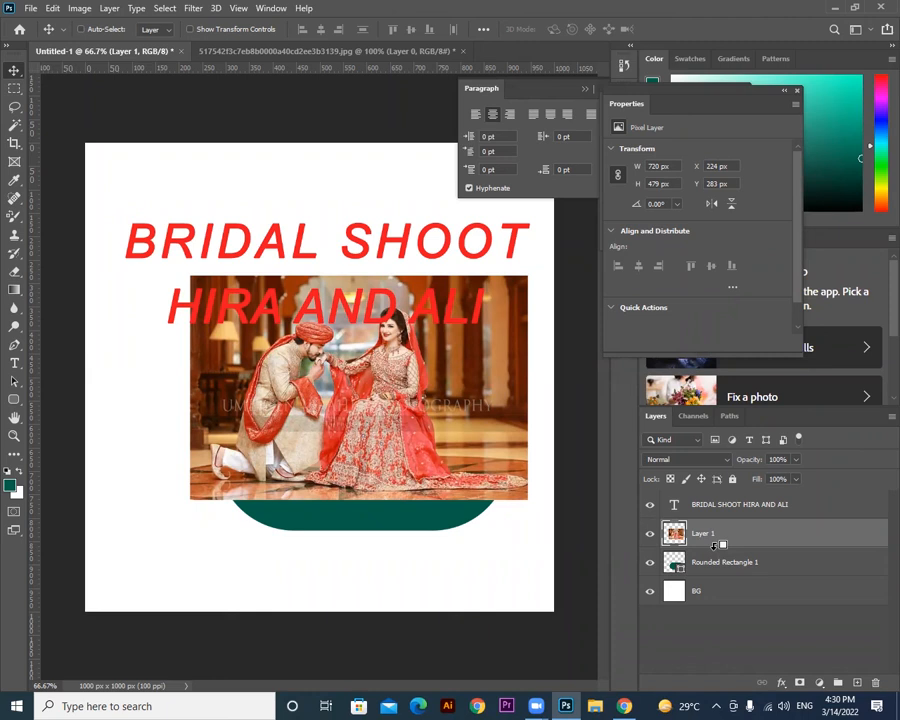
{"action": "left_click", "coordinate": [716, 545], "text": "alt"}
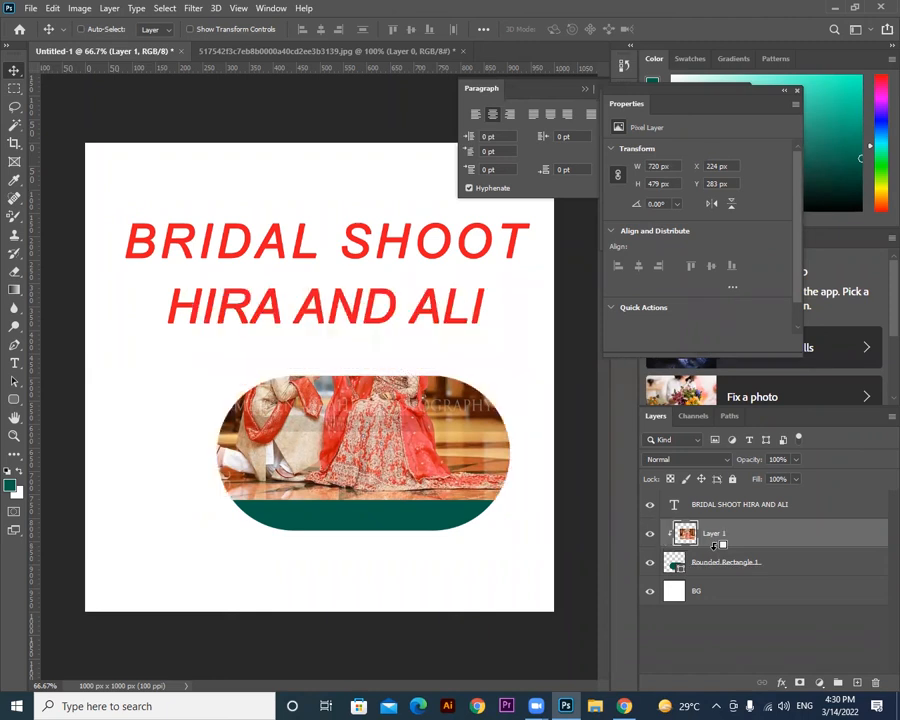
Reposition the clipped photo and scale it to about 92% so the couple fits inside the rounded rectangle.
{"action": "left_click_drag", "start_coordinate": [426, 481], "coordinate": [460, 488]}
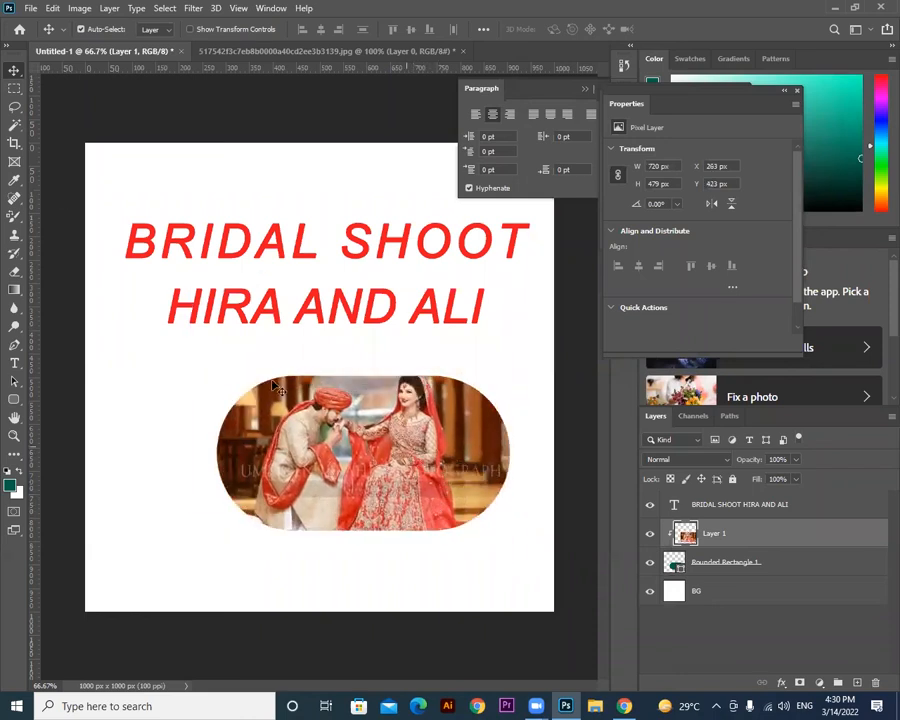
{"action": "left_click_drag", "start_coordinate": [410, 464], "coordinate": [401, 479]}
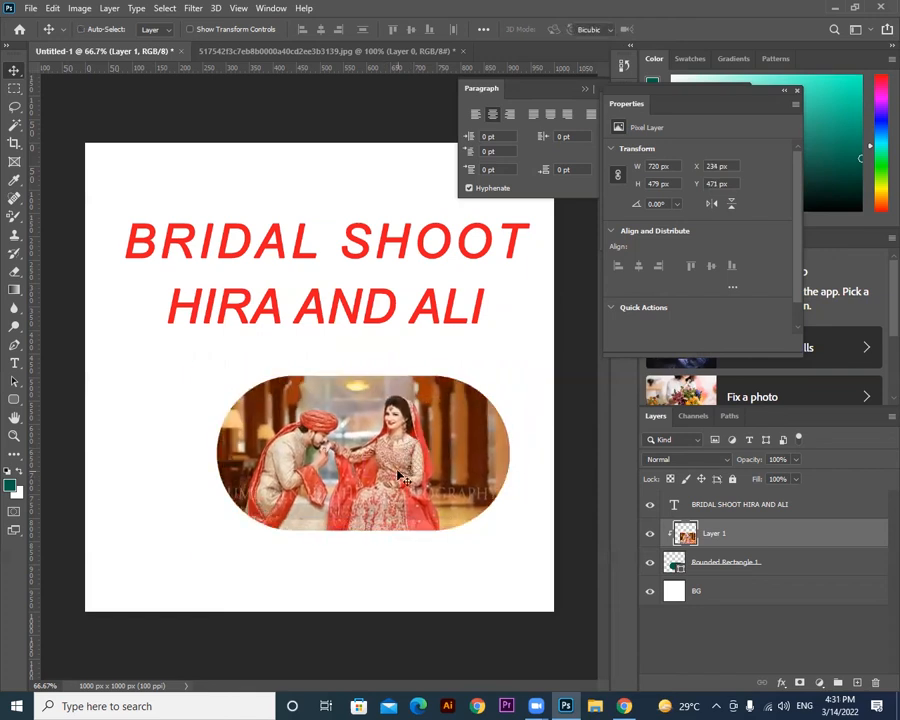
{"action": "key", "text": "ctrl+t"}
{"action": "left_click_drag", "start_coordinate": [195, 363], "coordinate": [241, 395]}
{"action": "left_click_drag", "start_coordinate": [287, 422], "coordinate": [252, 390]}
{"action": "mouse_move", "coordinate": [512, 458]}
{"action": "left_mouse_down"}
{"action": "mouse_move", "coordinate": [506, 454]}
{"action": "mouse_move", "coordinate": [520, 456]}
{"action": "left_mouse_up"}
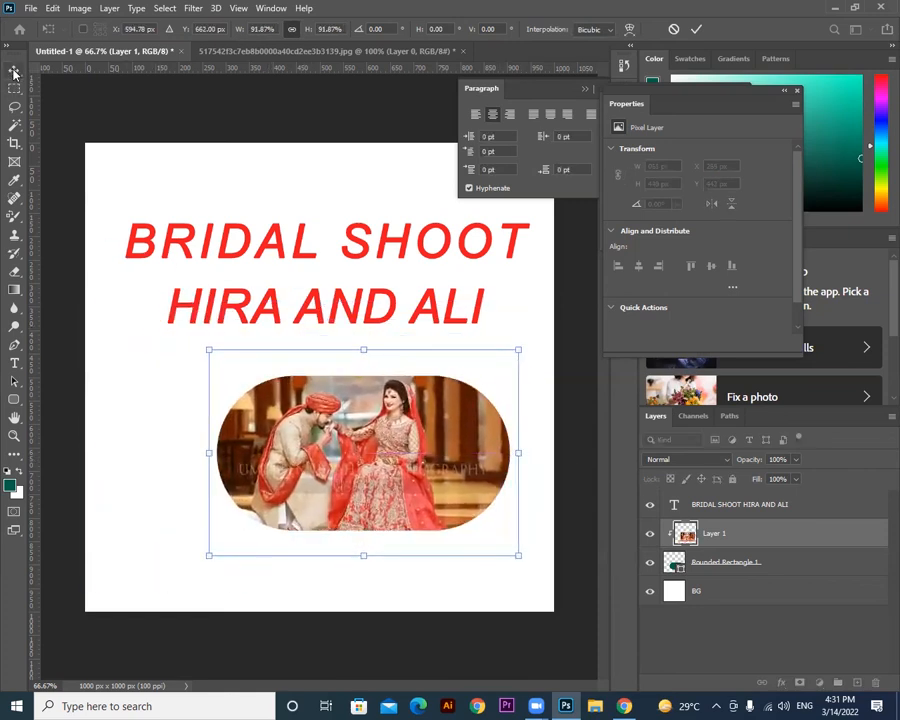
{"action": "key", "text": "Return"}
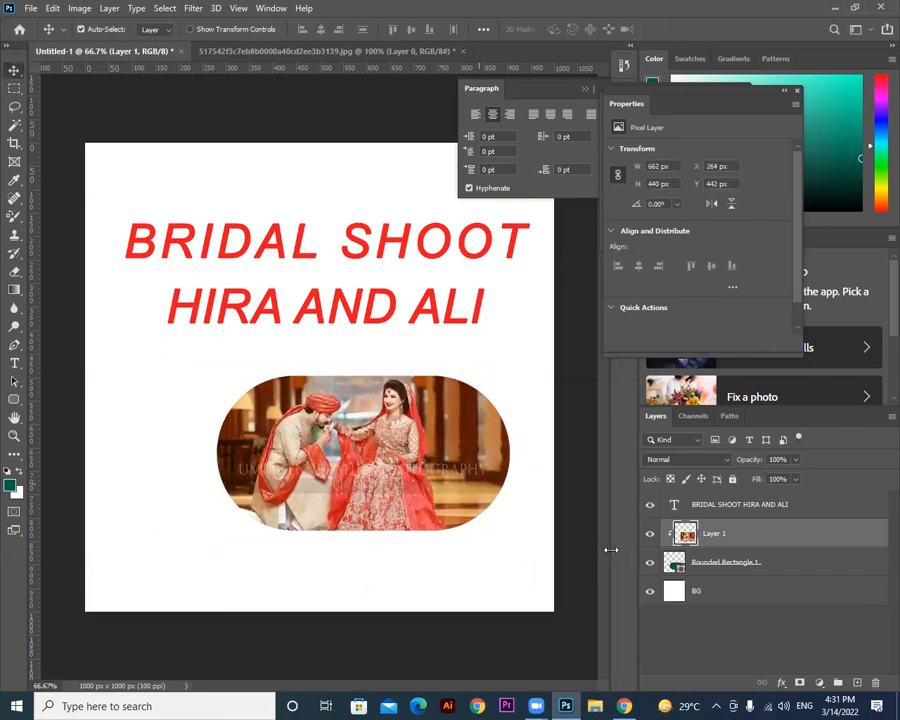
Give the rounded rectangle a dark green stroke about 17.5 px wide.
{"action": "left_click", "coordinate": [714, 566]}
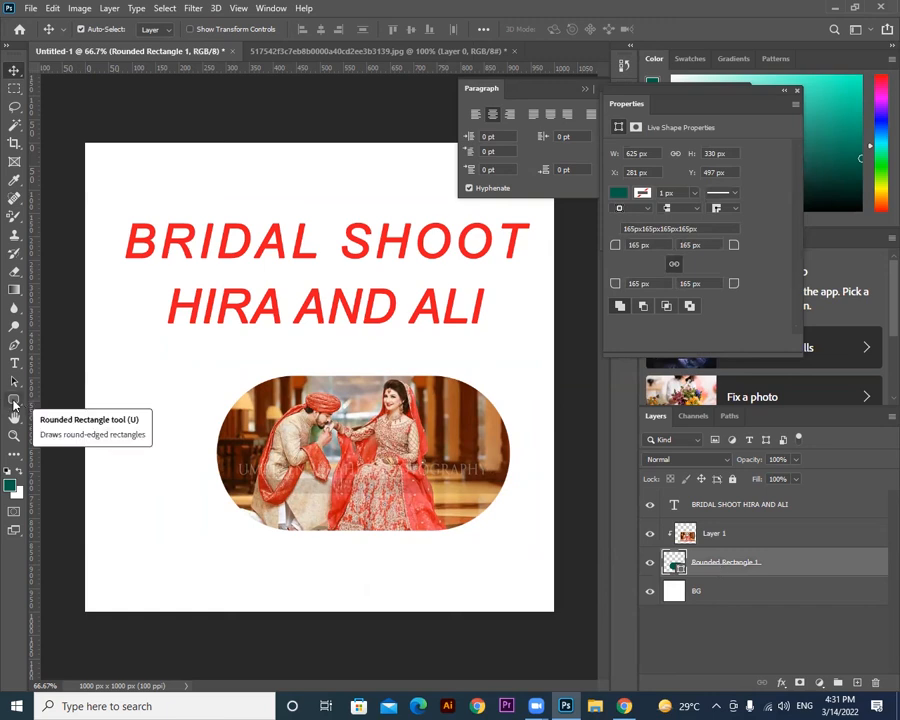
{"action": "left_click", "coordinate": [14, 400]}
{"action": "left_click", "coordinate": [204, 30]}
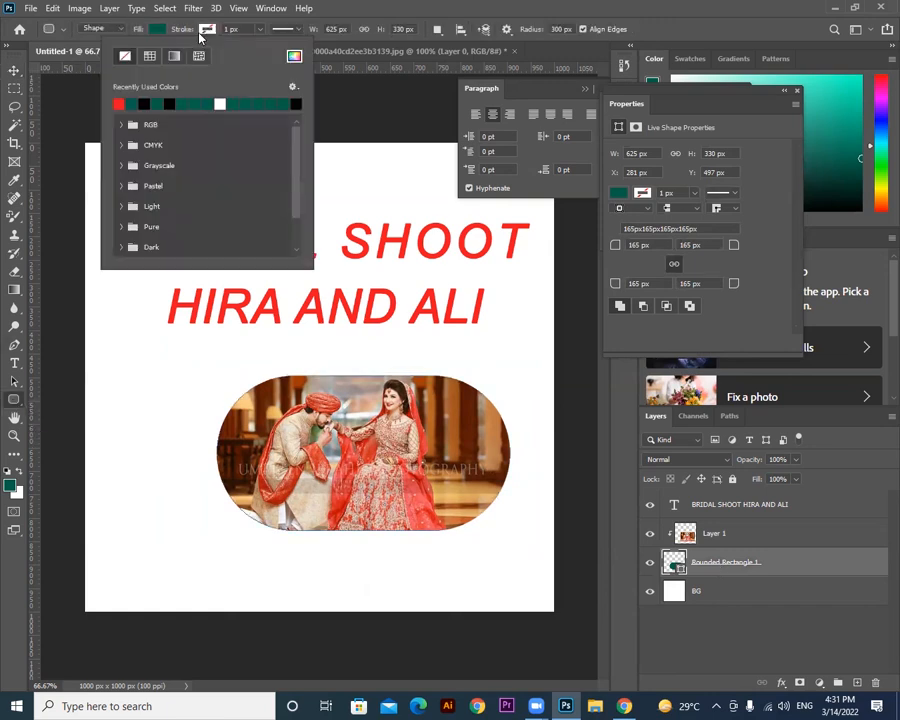
{"action": "left_click", "coordinate": [134, 104]}
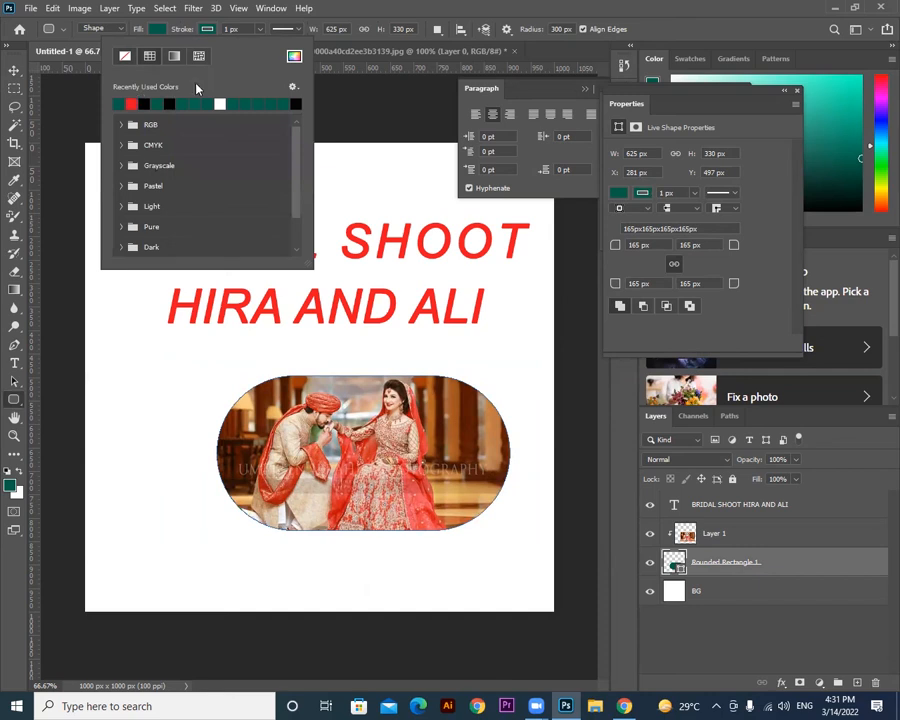
{"action": "left_click", "coordinate": [258, 31]}
{"action": "left_click_drag", "start_coordinate": [277, 50], "coordinate": [273, 47]}
Try red, RGB cyan, CMYK blue and light gray as stroke colors for the rounded rectangle.
{"action": "left_click", "coordinate": [207, 30]}
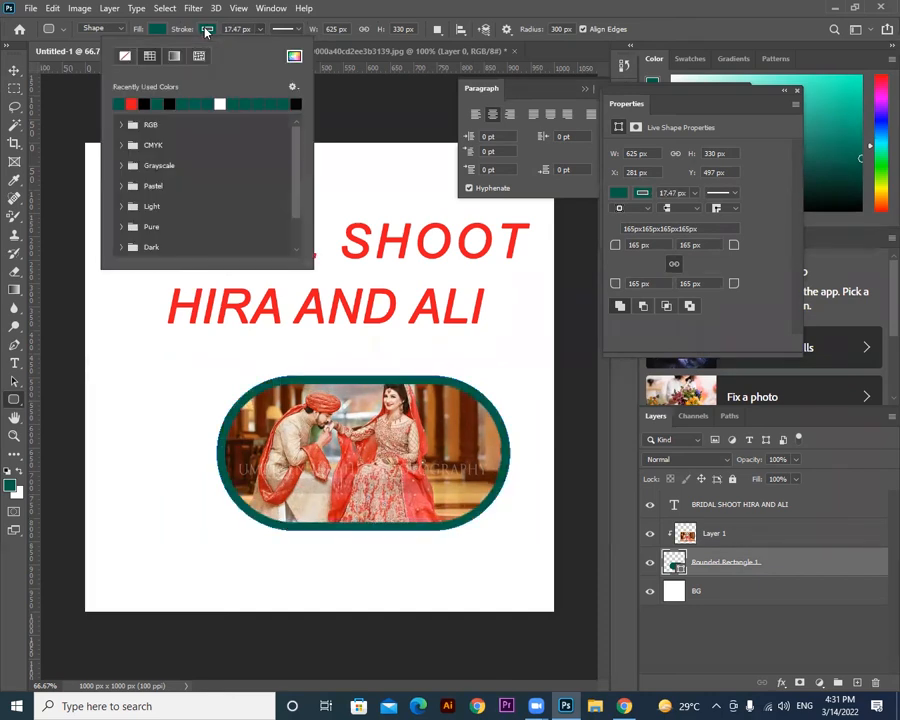
{"action": "left_click", "coordinate": [132, 104]}
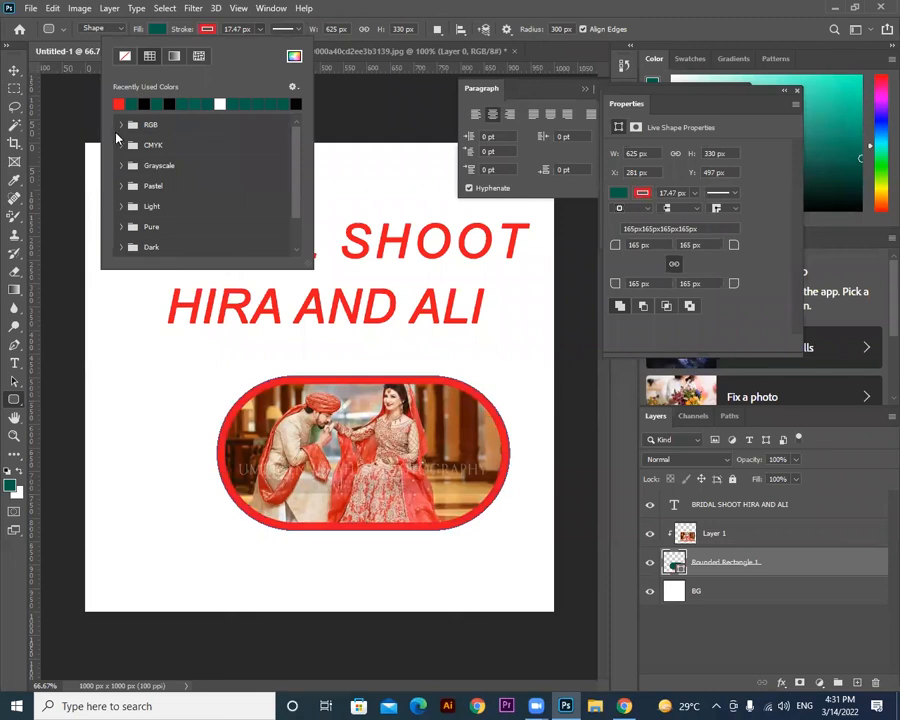
{"action": "left_click", "coordinate": [121, 125]}
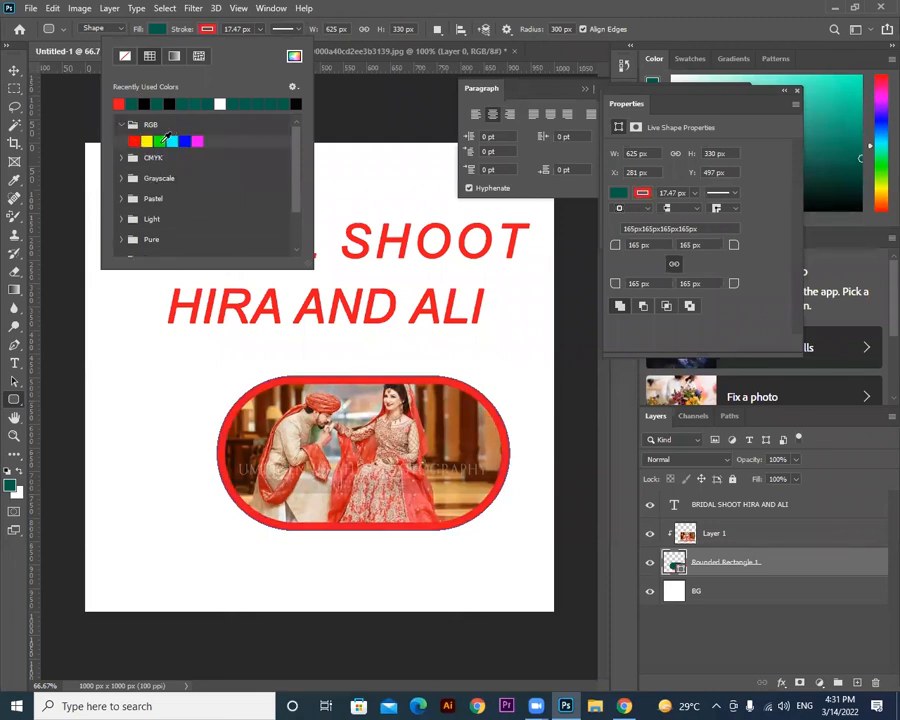
{"action": "left_click", "coordinate": [173, 142]}
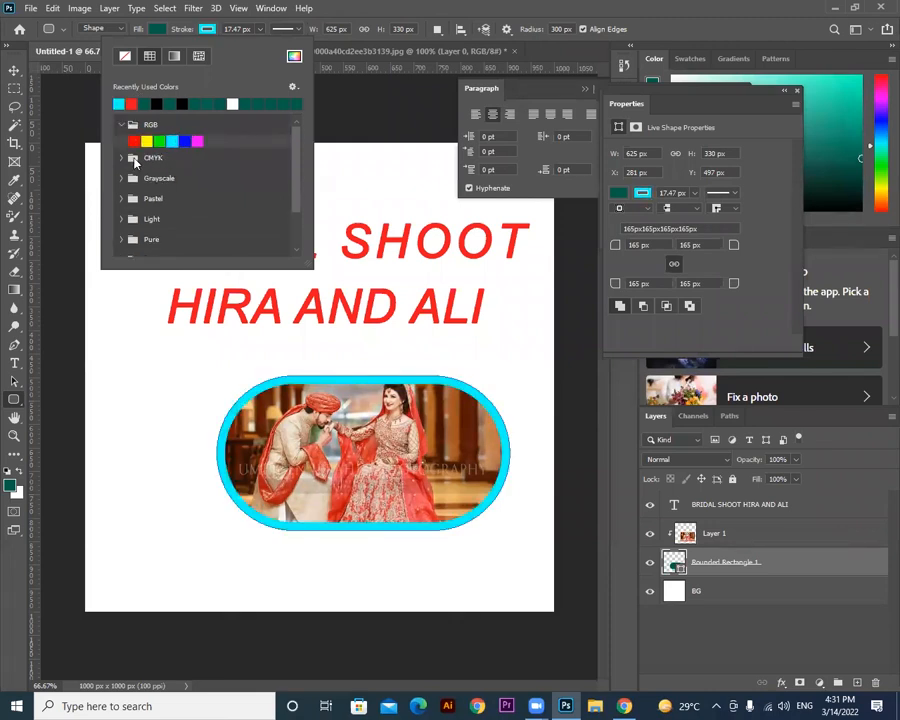
{"action": "left_click", "coordinate": [134, 159]}
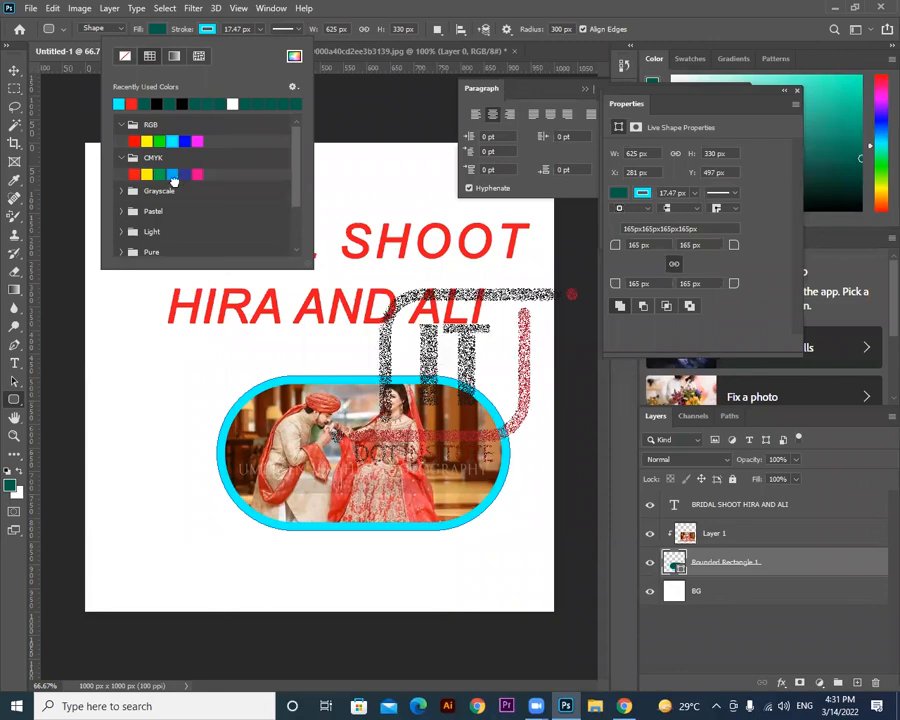
{"action": "left_click", "coordinate": [173, 176]}
{"action": "left_click", "coordinate": [122, 191]}
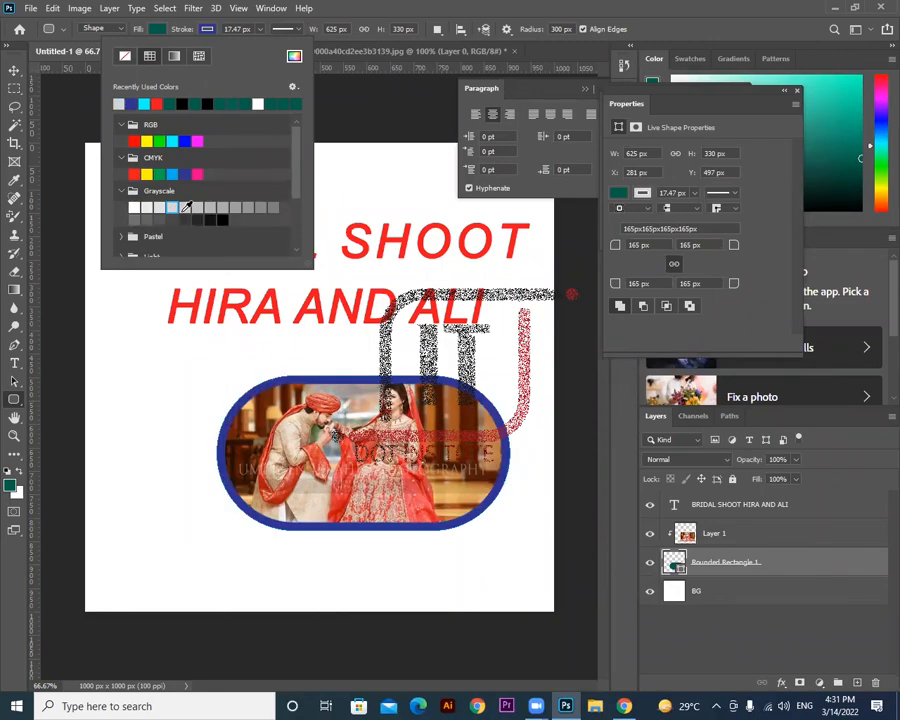
Set the rounded rectangle's stroke to the light yellow-green Pastel swatch and return to the Move tool.
{"action": "scroll", "coordinate": [195, 222], "scroll_direction": "down", "scroll_amount": 3}
{"action": "left_click", "coordinate": [132, 203]}
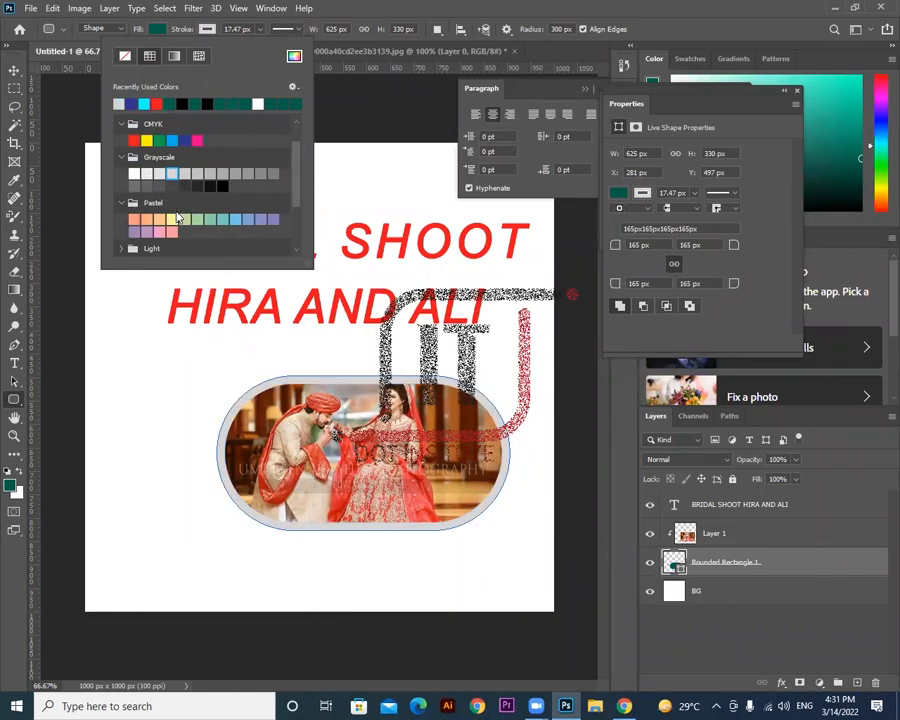
{"action": "left_click", "coordinate": [184, 220]}
{"action": "left_click", "coordinate": [14, 71]}
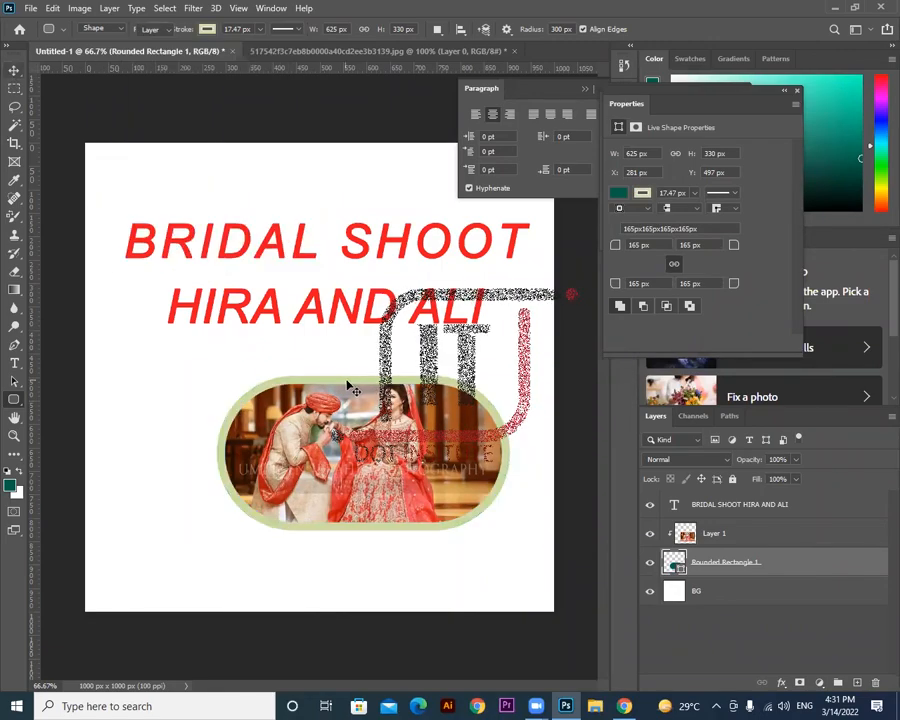